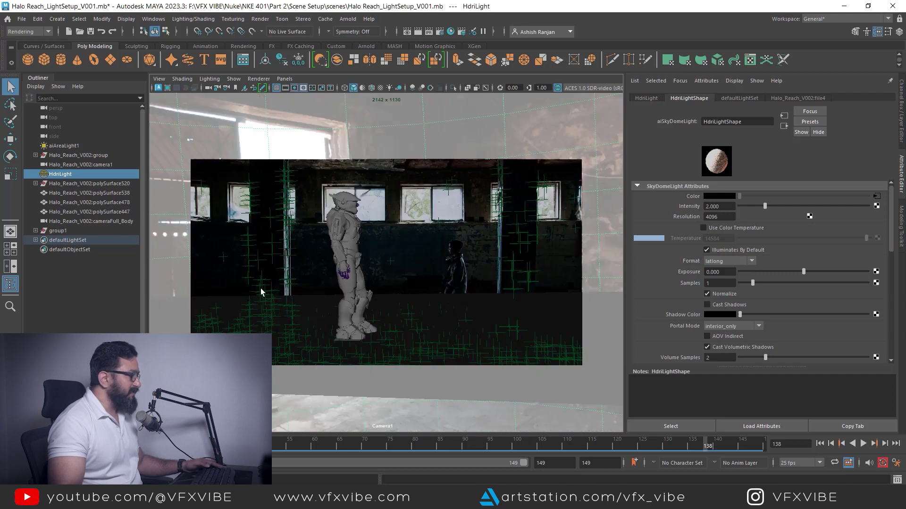
Render the scene through CameraShape1 in Arnold RenderView and inspect the armoured character against the background.
left_click(348, 19)
left_click(372, 41)
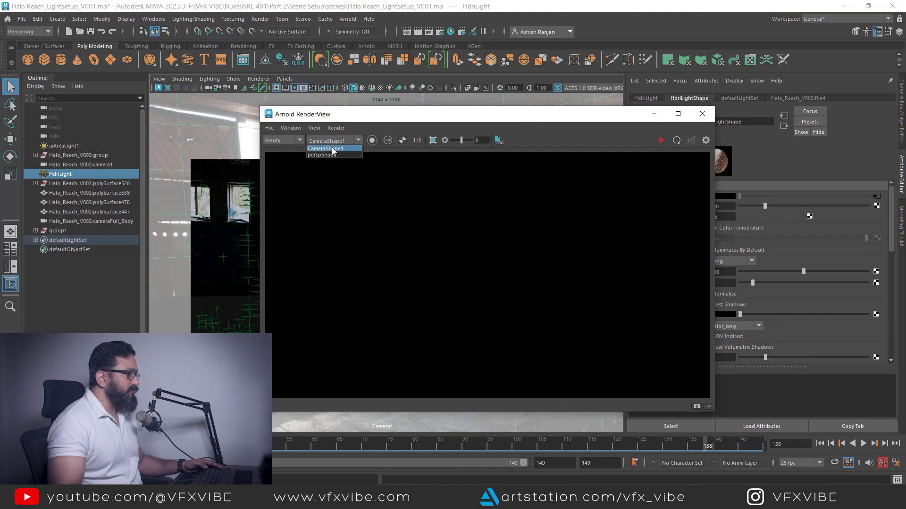
left_click(333, 149)
left_click(660, 140)
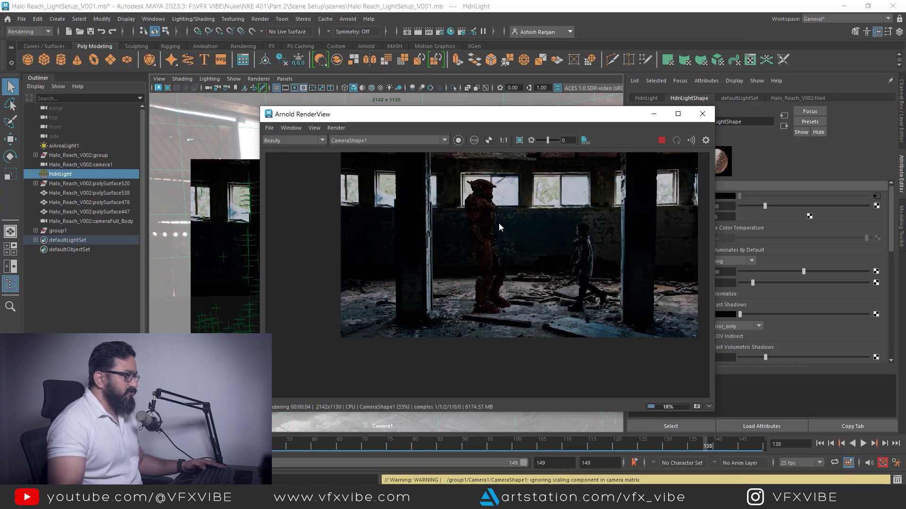
scroll(490, 213, "up", 5)
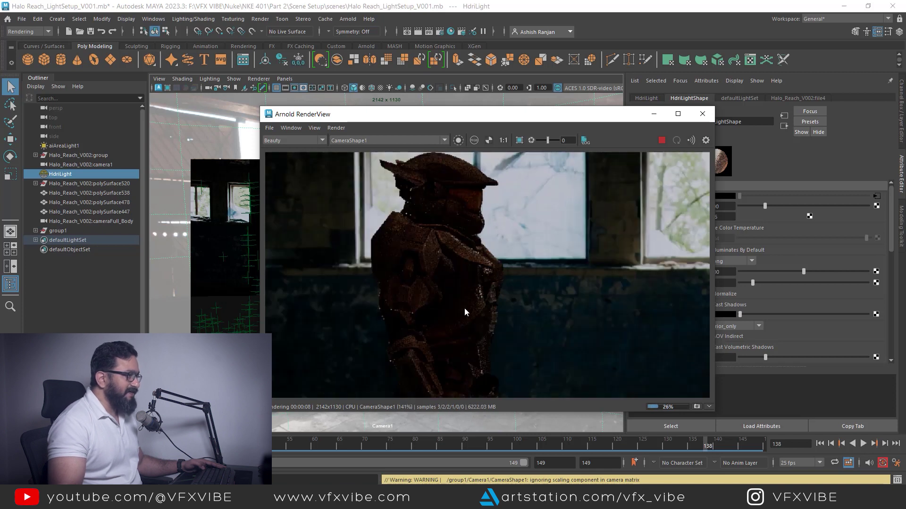
scroll(518, 289, "down", 4)
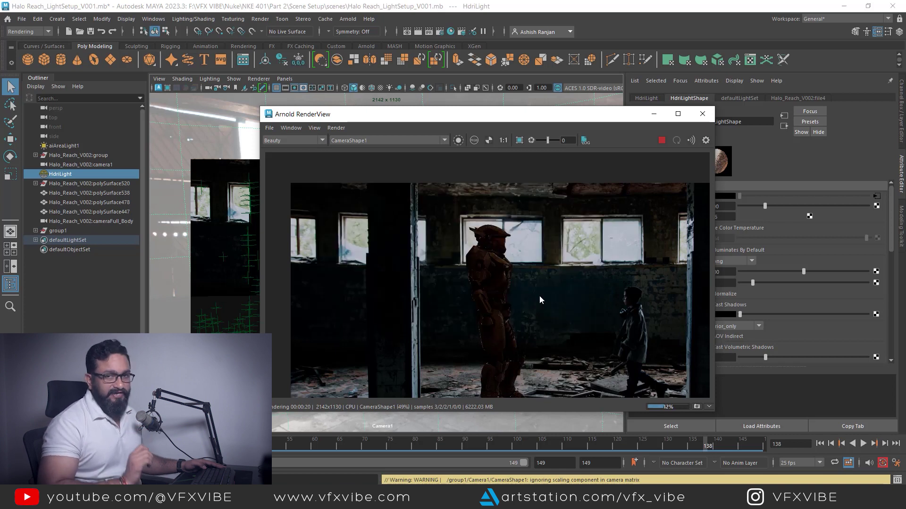
left_click_drag(488, 117, 362, 117)
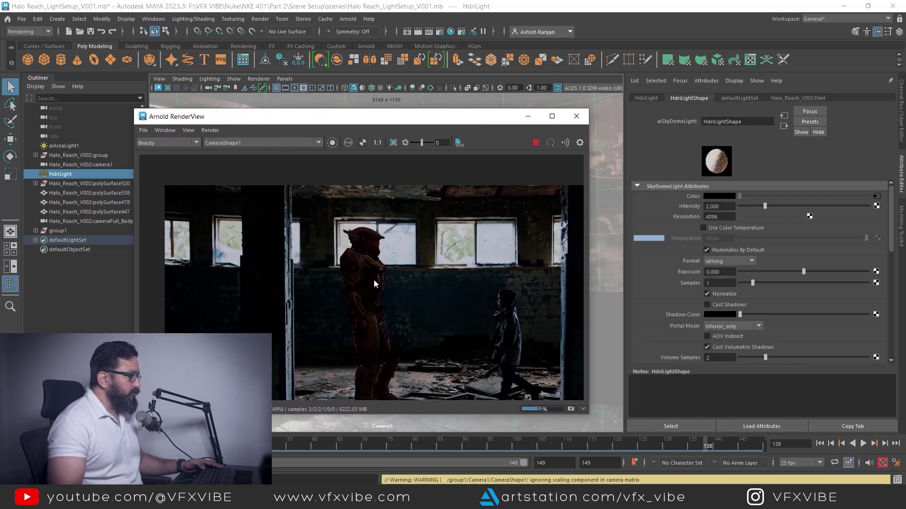
scroll(373, 285, "down", 2)
Set the HdriLight intensity to 5 and stop the render once it has updated.
left_click(63, 175)
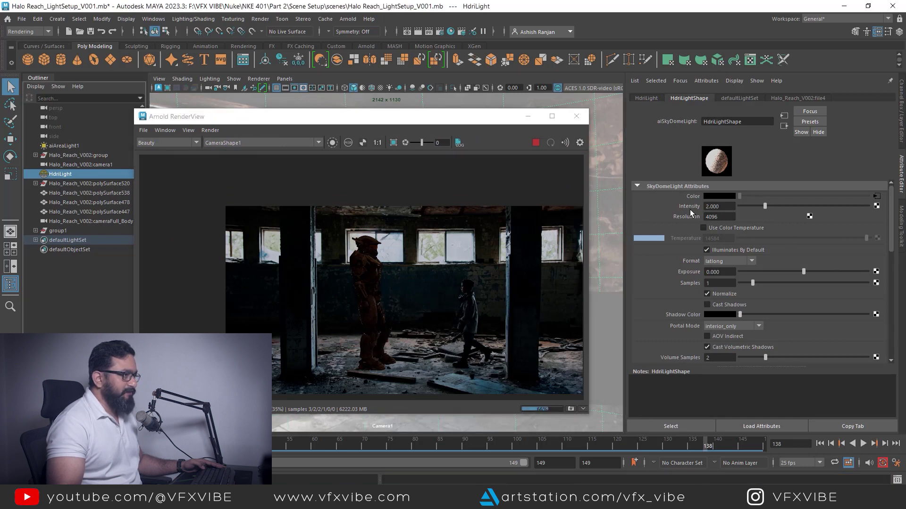
key("Return")
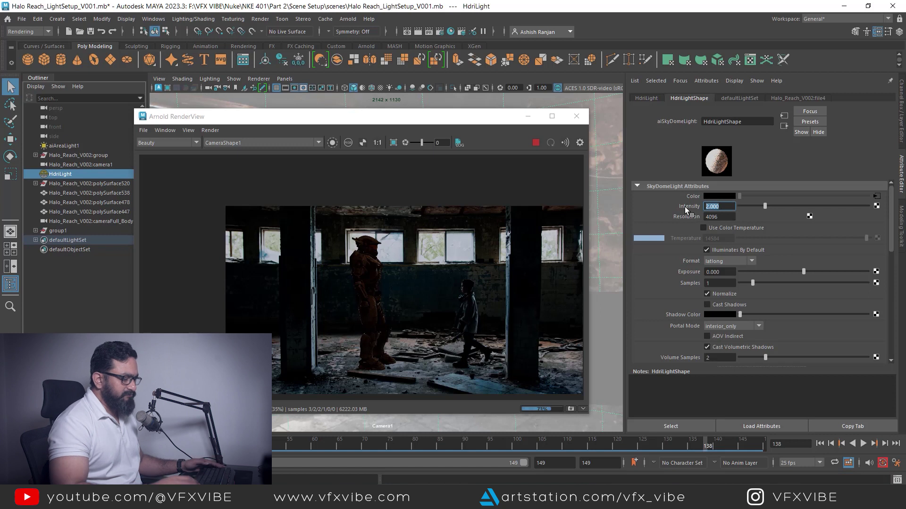
type("5")
key("Return")
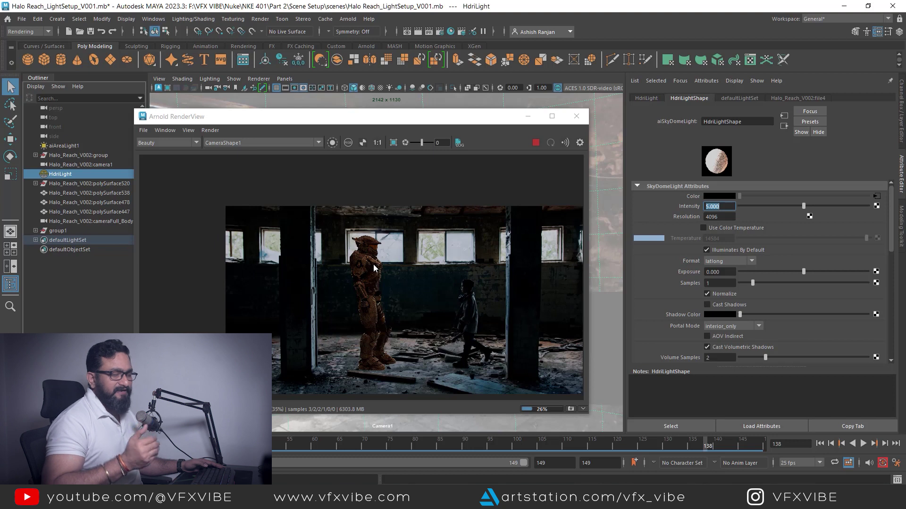
left_click(536, 143)
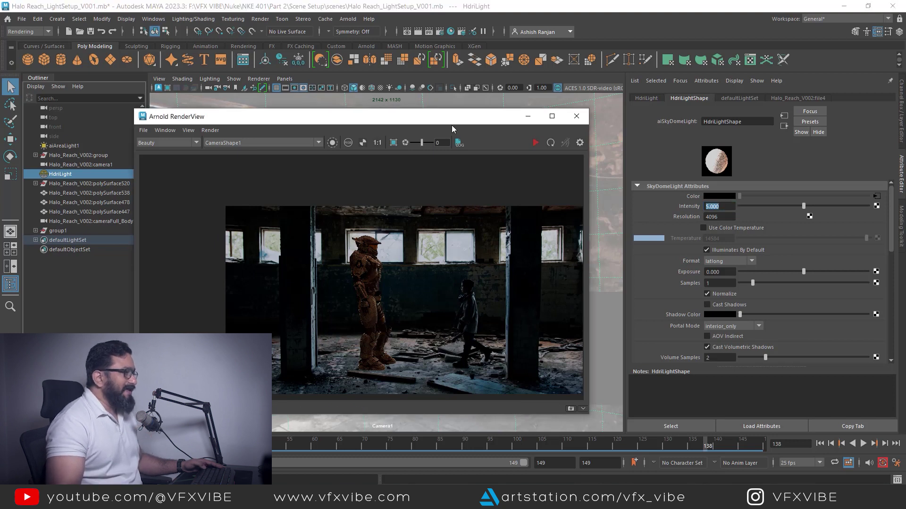
left_click_drag(441, 120, 438, 116)
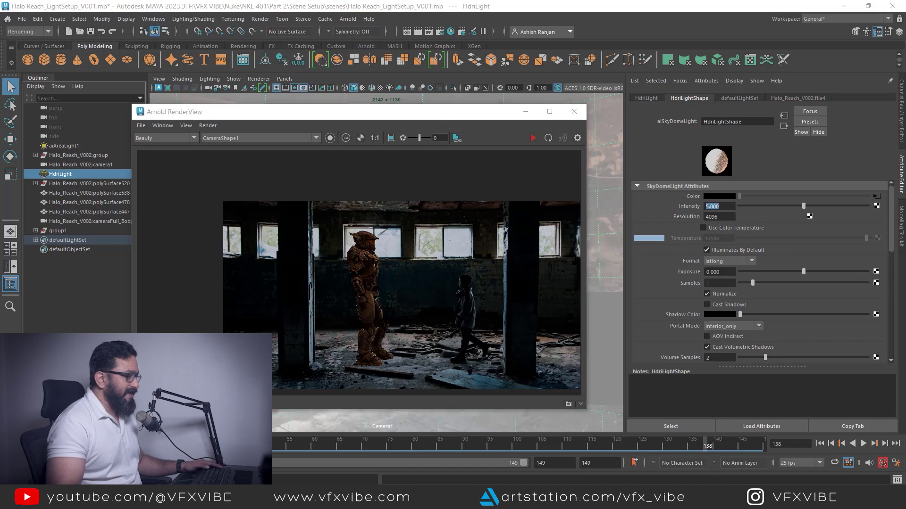
Examine the lighting on the boy and room in the reference photo, especially on his face and jacket.
key("alt+Tab")
scroll(692, 309, "down", 4)
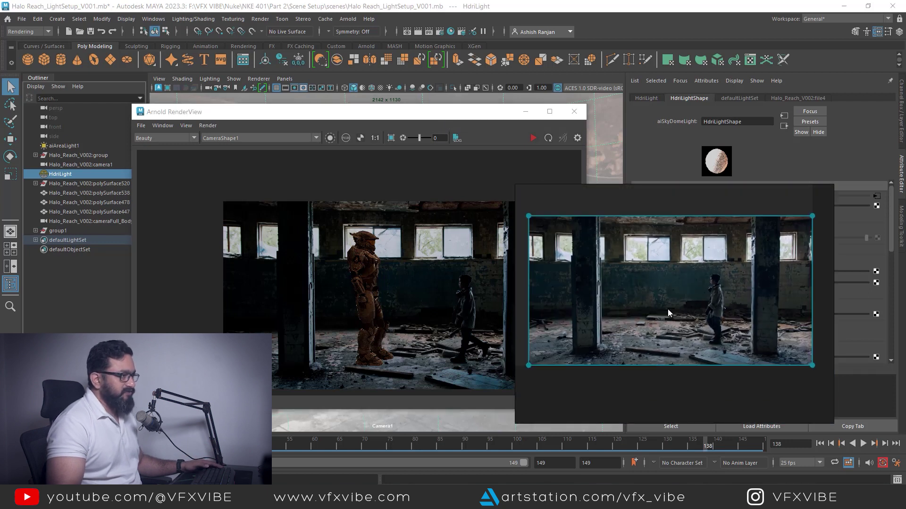
left_click_drag(667, 309, 681, 312)
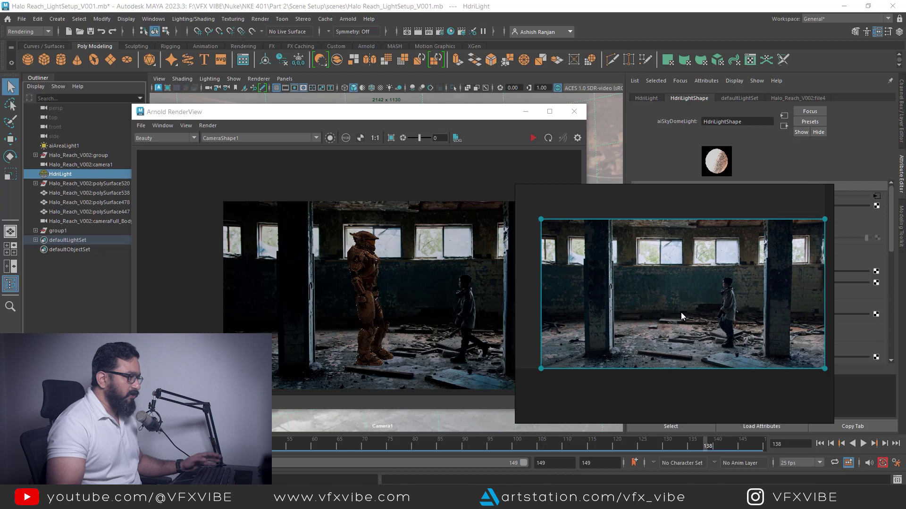
scroll(632, 299, "up", 2)
left_click_drag(684, 325, 647, 324)
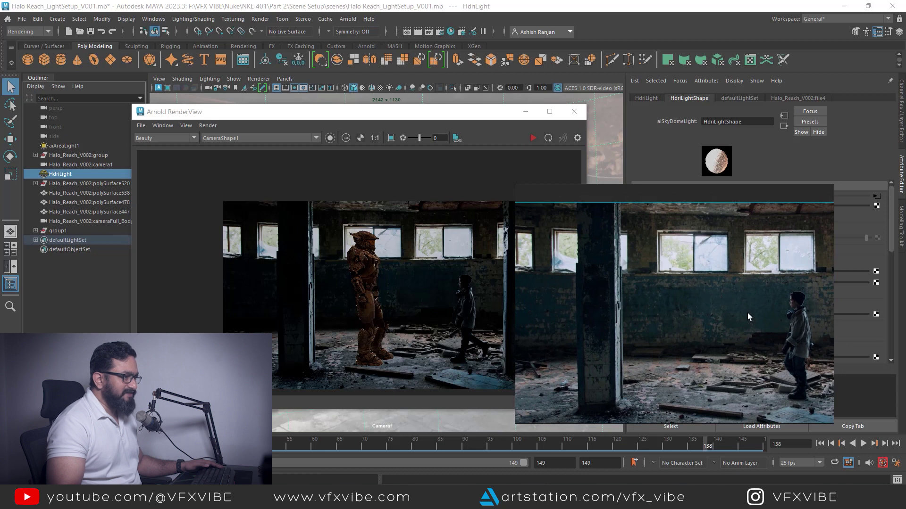
middle_click_drag(747, 312, 650, 283)
scroll(720, 293, "up", 6)
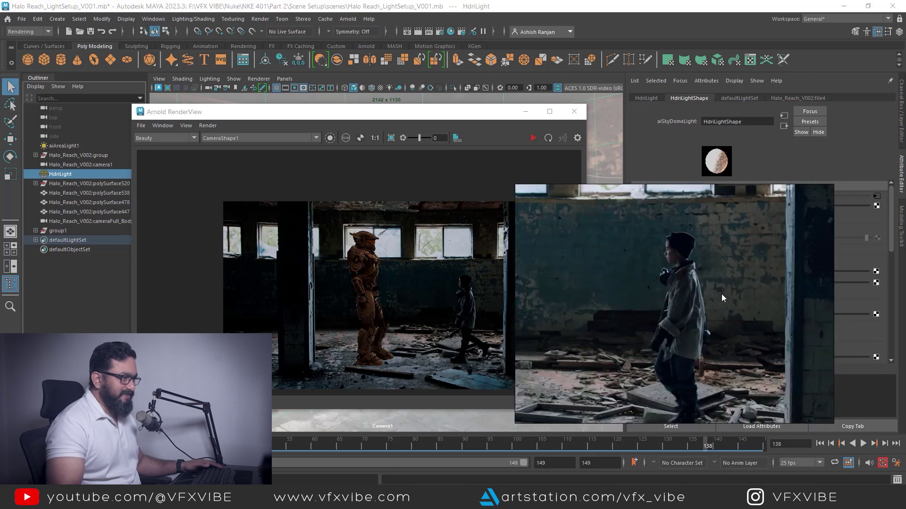
middle_click_drag(709, 303, 721, 310)
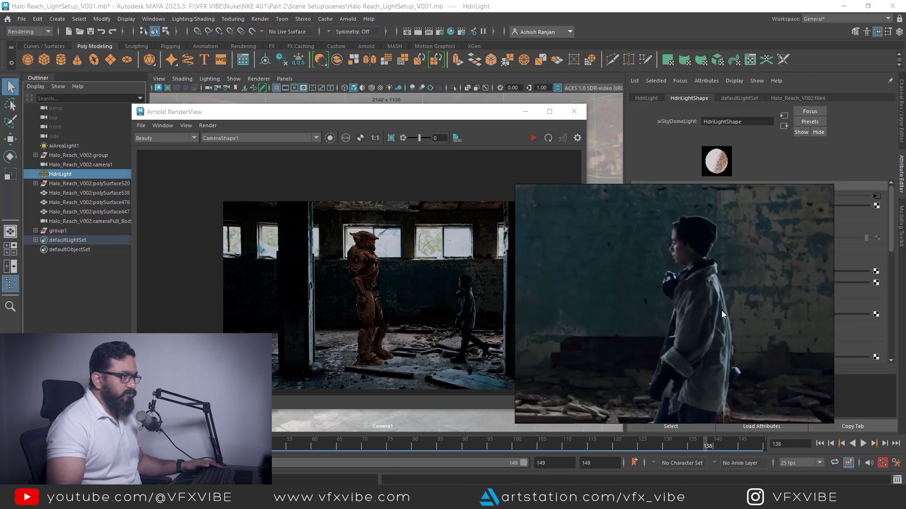
scroll(706, 254, "up", 3)
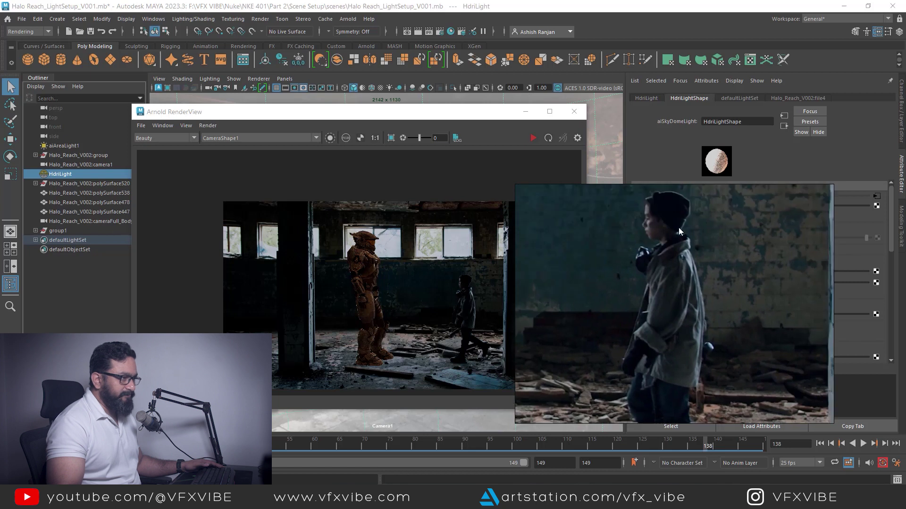
middle_click_drag(701, 355, 709, 276)
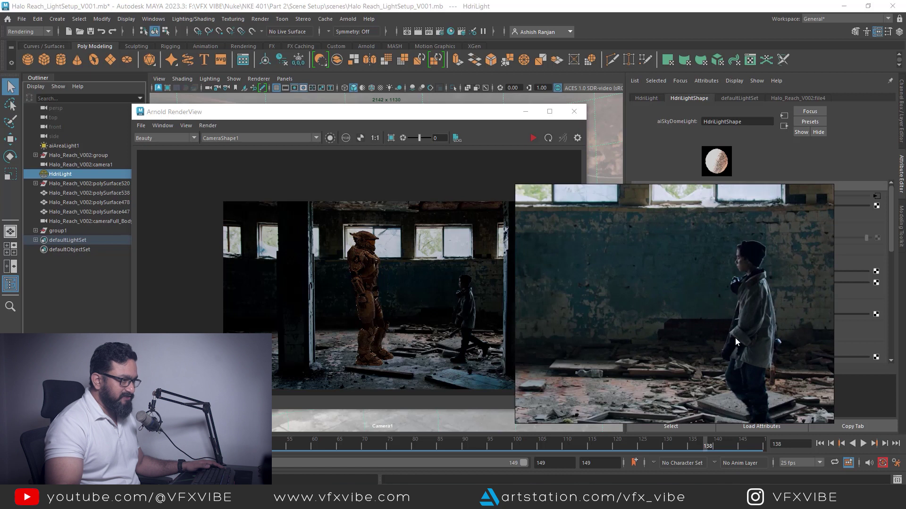
Put the render window away, show the scene in perspective and create a new Arnold area light.
left_click(525, 111)
right_click(396, 253)
left_click(395, 245)
key("space")
left_click_drag(395, 246, 395, 198)
left_click_drag(433, 284, 420, 295, "alt")
scroll(410, 288, "up", 10)
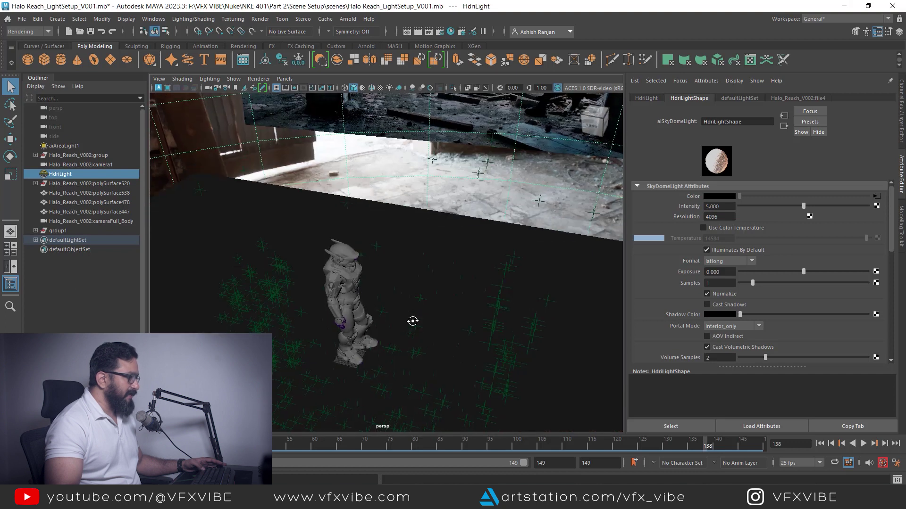
left_click(348, 19)
mouse_move(366, 70)
left_click(468, 68)
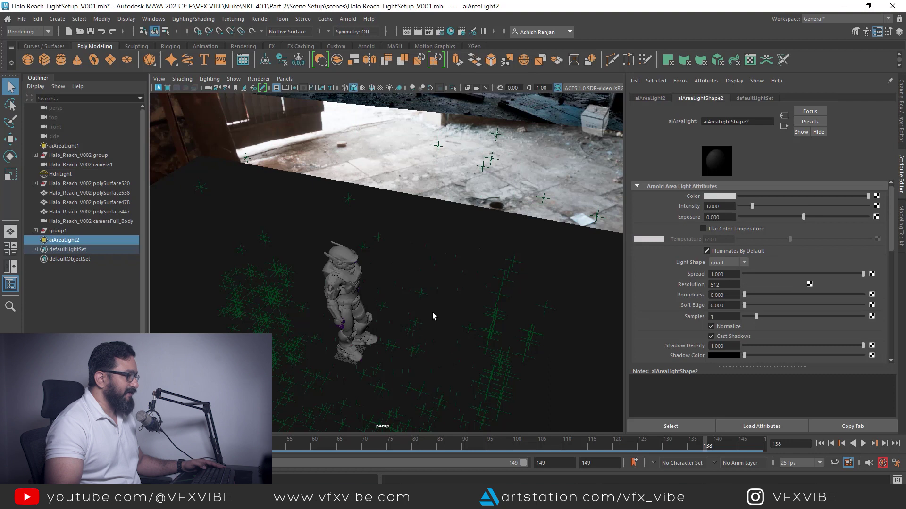
Raise the new area light to the character and scale it up well beyond the figure's size.
scroll(428, 308, "down", 3)
scroll(434, 314, "down", 2)
key("w")
left_click_drag(373, 251, 396, 264)
key("r")
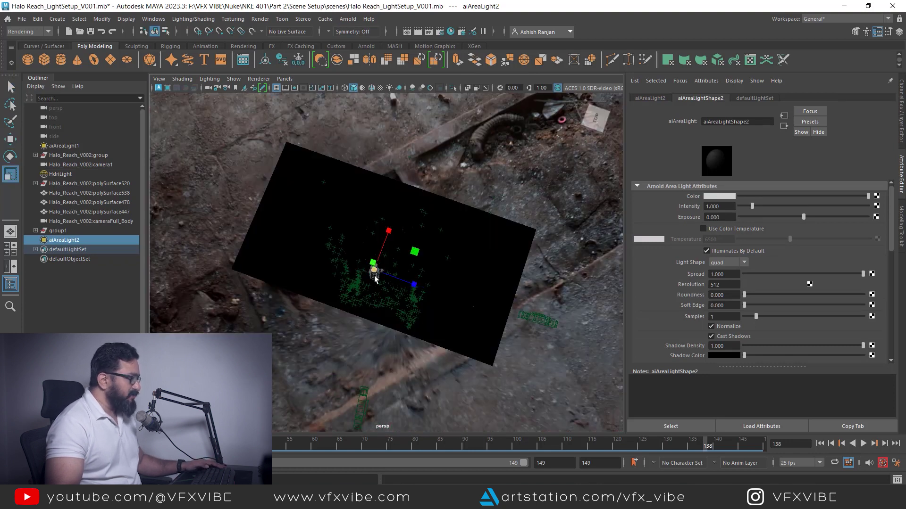
left_click_drag(452, 238, 394, 314, "alt")
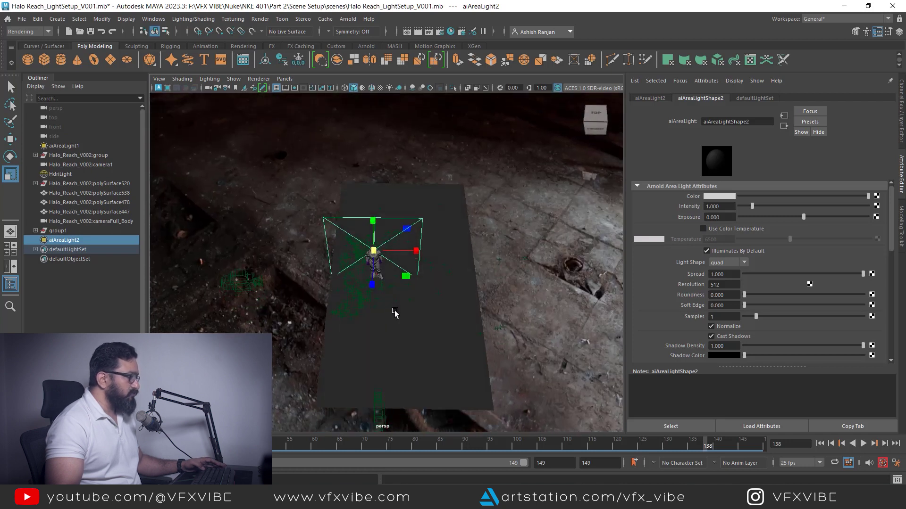
Look through the selected area light to aim it at the character, and return to the perspective view.
left_click(284, 79)
left_click(319, 118)
scroll(398, 240, "down", 10)
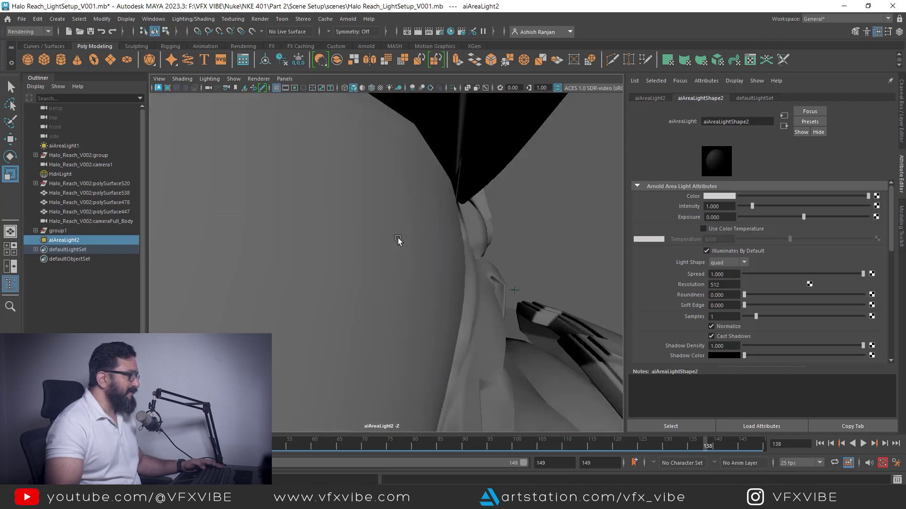
left_click_drag(420, 333, 366, 319, "alt")
scroll(378, 349, "down", 3)
left_click_drag(370, 362, 392, 277, "alt")
key("space")
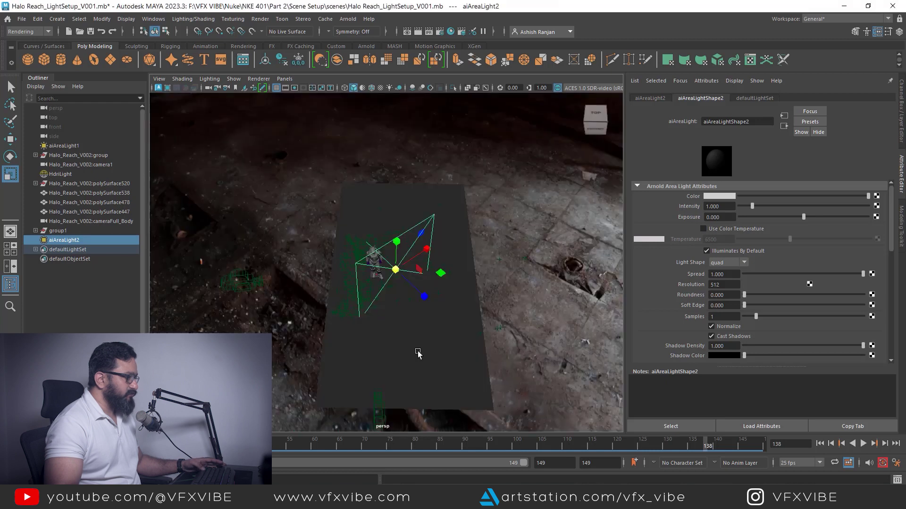
Move the area light away from the character and rotate it to face the figure from the side.
left_click_drag(412, 352, 523, 350, "alt")
left_click_drag(429, 327, 389, 323, "alt")
key("w")
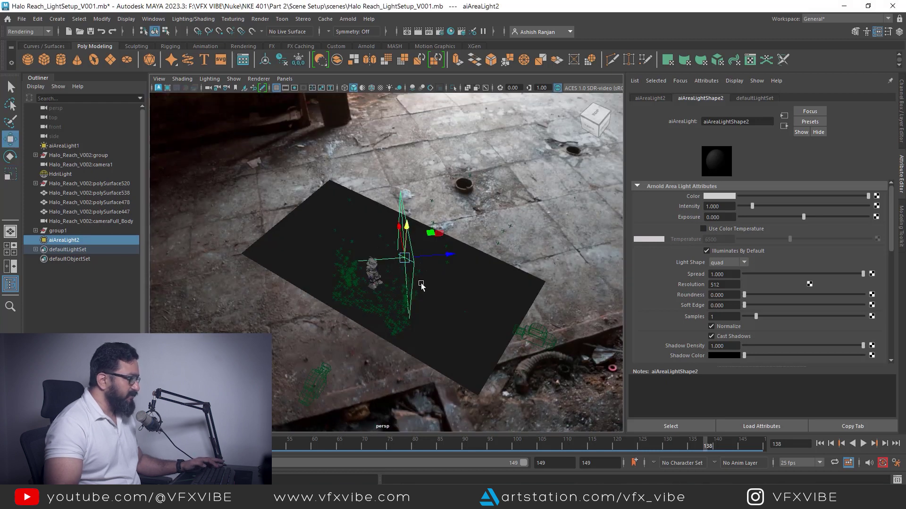
left_click_drag(449, 256, 424, 264)
key("e")
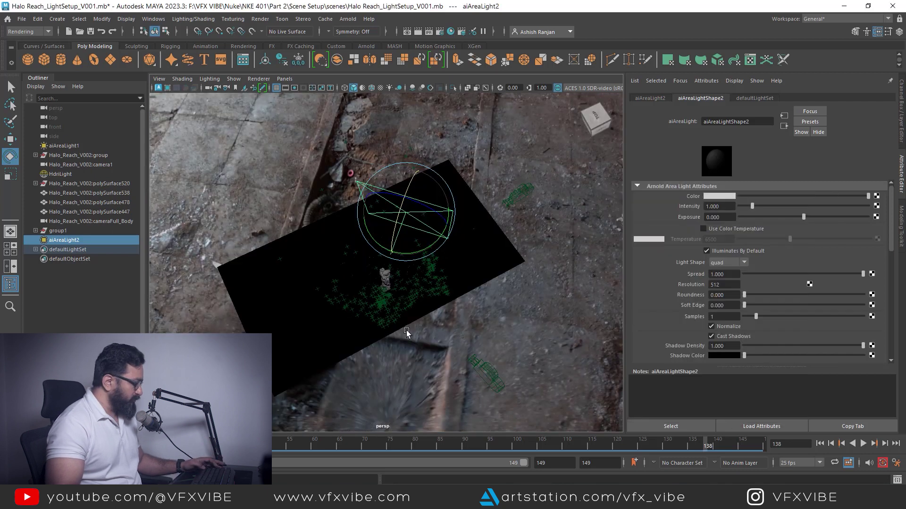
key("w")
key("e")
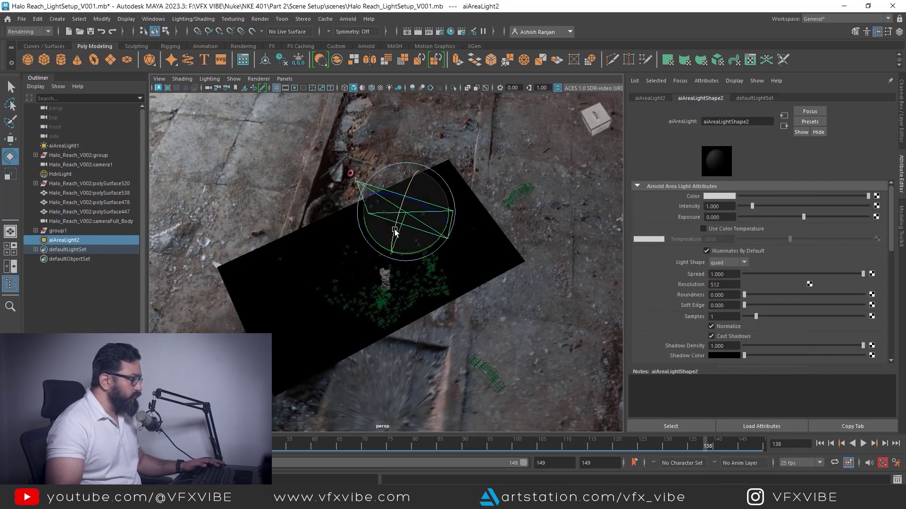
left_click_drag(410, 253, 415, 254)
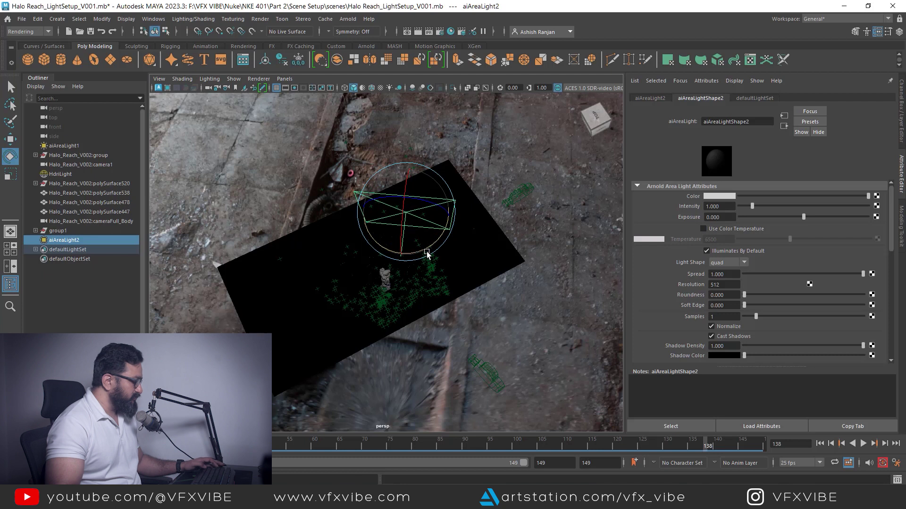
key("w")
left_click_drag(366, 208, 356, 209)
left_click_drag(465, 311, 245, 330, "alt")
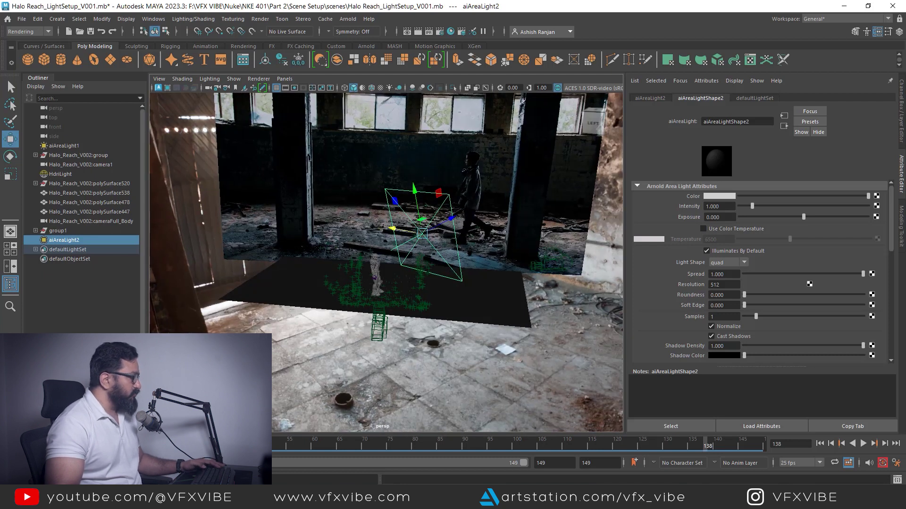
Bring back Arnold RenderView and render only a crop region around the character's upper body.
left_click(250, 457)
left_click_drag(434, 113, 522, 137)
left_click(479, 162)
left_click_drag(424, 243, 494, 342)
left_click_drag(527, 148, 455, 162)
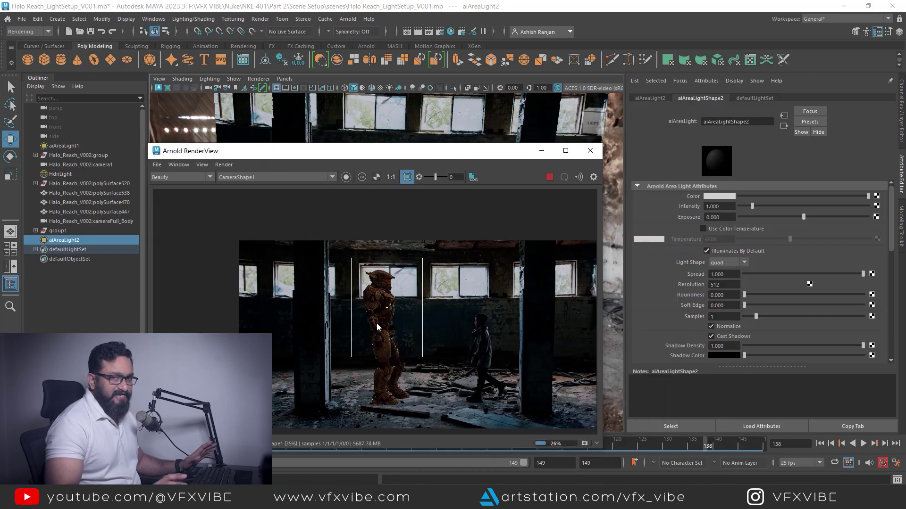
Set the new area light's exposure to 25.
left_click(722, 217)
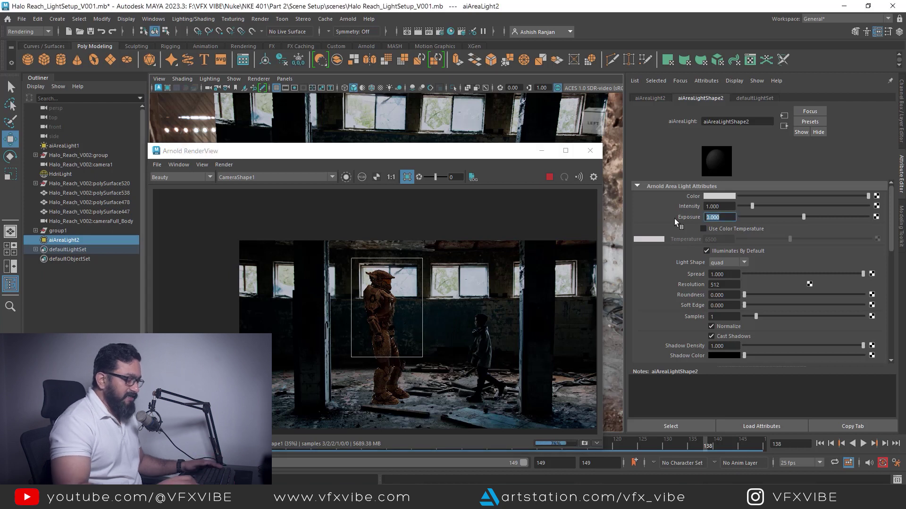
type("25")
key("Return")
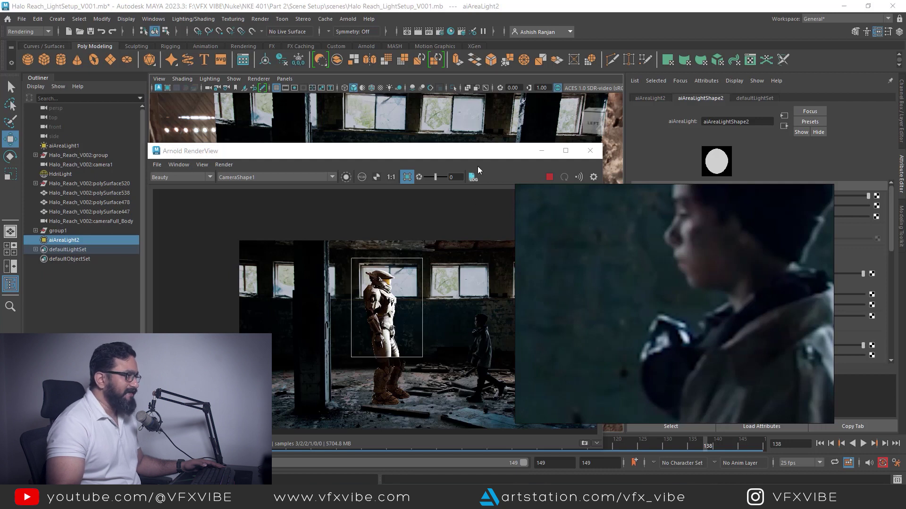
Put the render window away and fine-tune the area light's rotation and position so it faces the character more squarely.
left_click(541, 151)
left_click_drag(379, 302, 388, 344, "alt")
key("e")
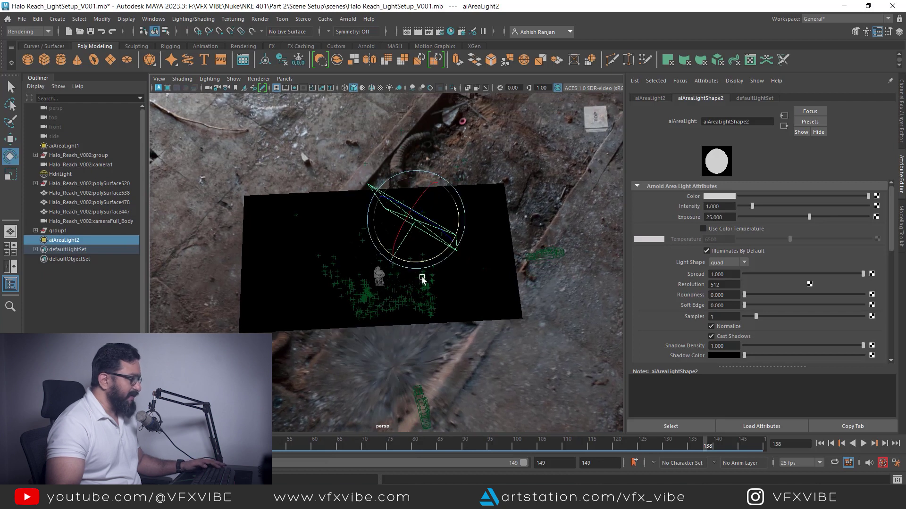
left_click_drag(412, 264, 449, 253)
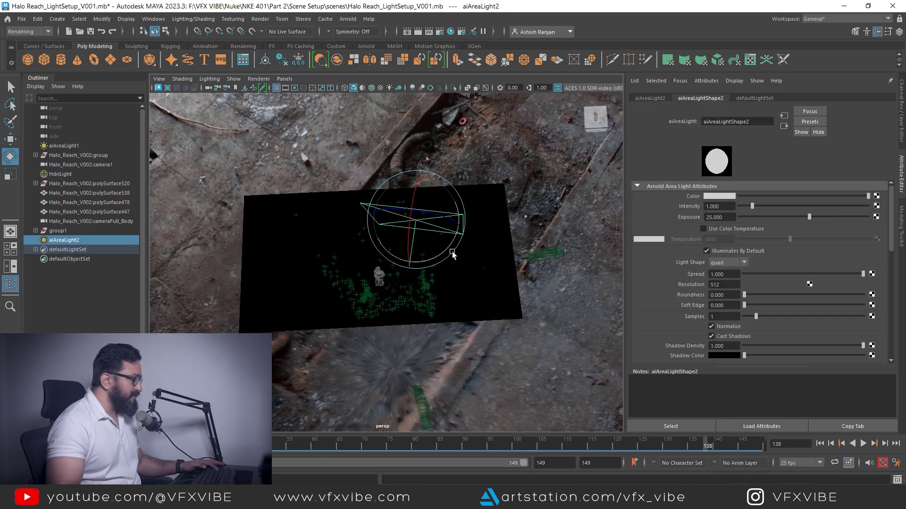
key("w")
left_click_drag(375, 215, 359, 214)
left_click_drag(452, 307, 463, 246, "alt")
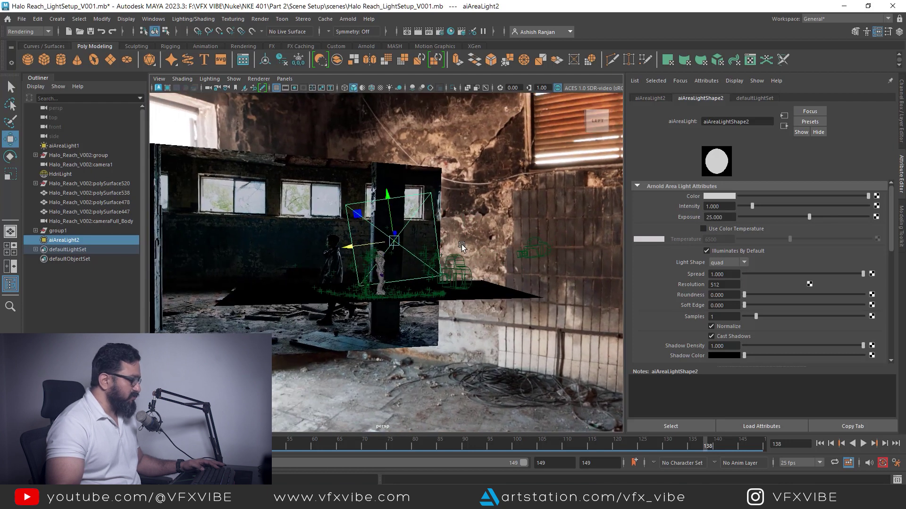
key("e")
left_click_drag(403, 200, 411, 202)
left_click_drag(470, 305, 474, 366, "alt")
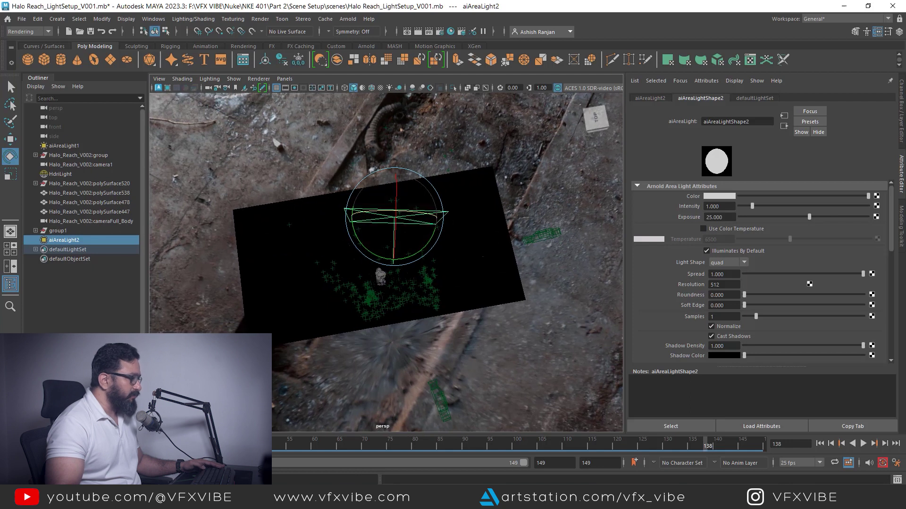
Restart the crop render in Arnold RenderView and set the second area light's exposure to 20.
key("alt+Tab")
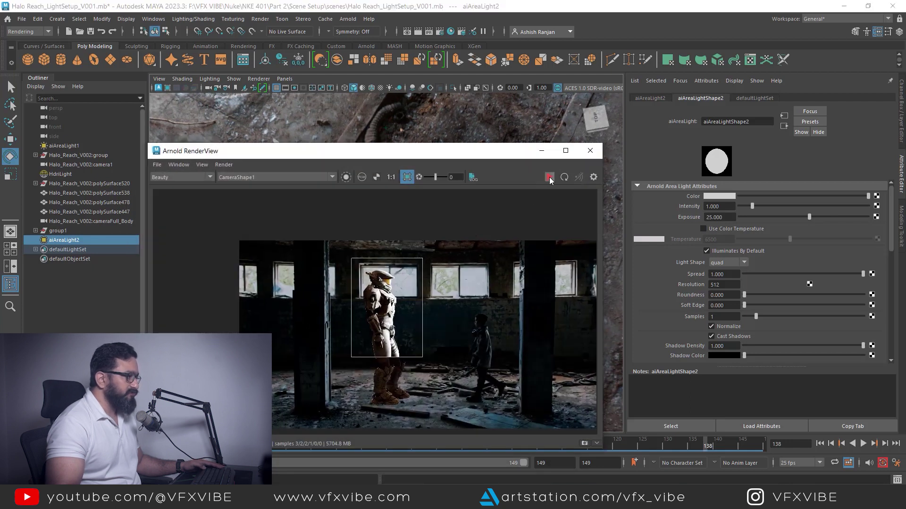
left_click(549, 177)
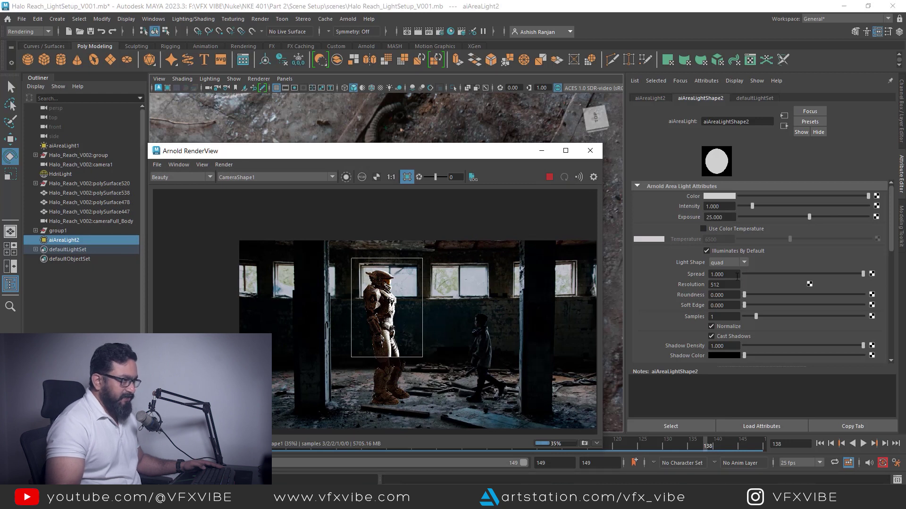
left_click(722, 217)
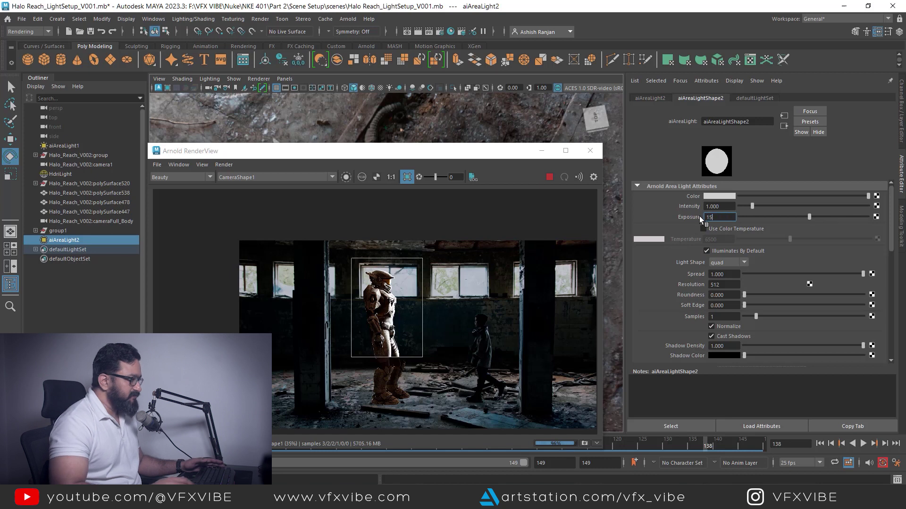
type("15")
key("Return")
type("20")
key("Return")
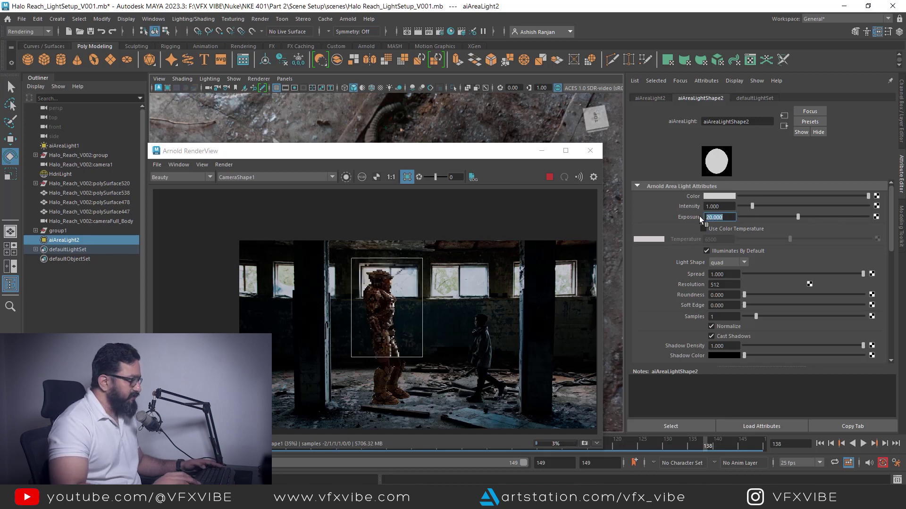
scroll(391, 290, "up", 4)
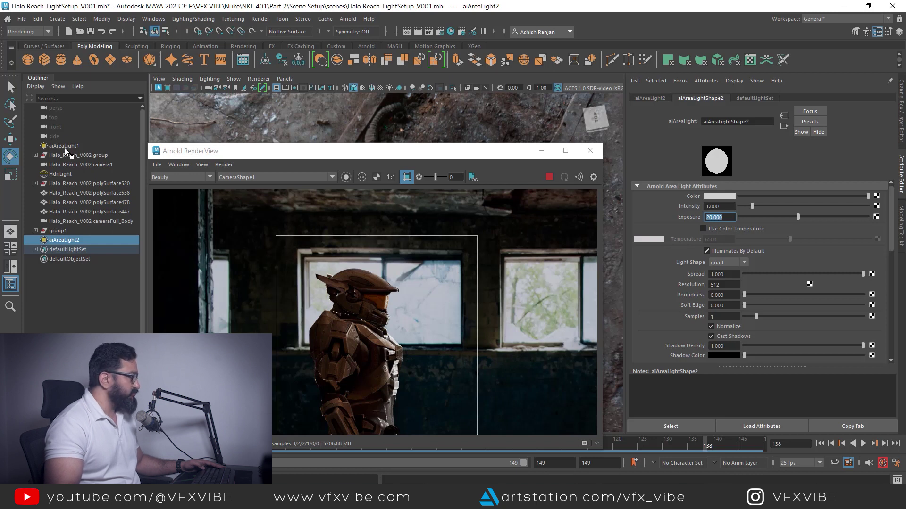
Set the HDRI dome light's intensity to 1 and inspect the helmet and torso in the render.
left_click(55, 173)
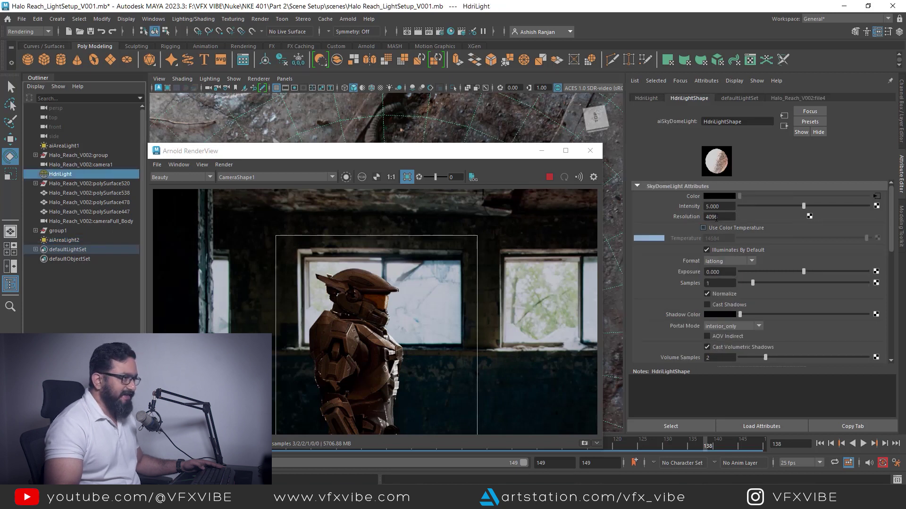
type("1")
key("Return")
left_click_drag(480, 157, 511, 129)
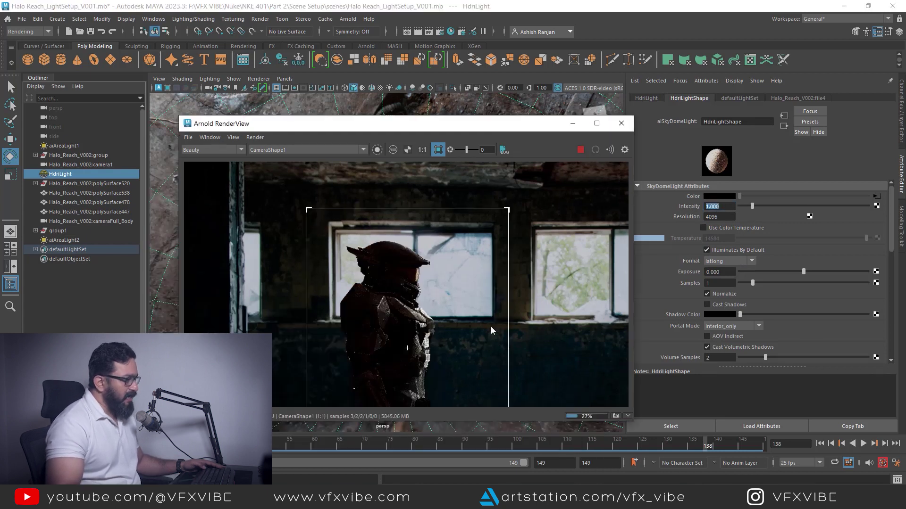
scroll(400, 295, "down", 3)
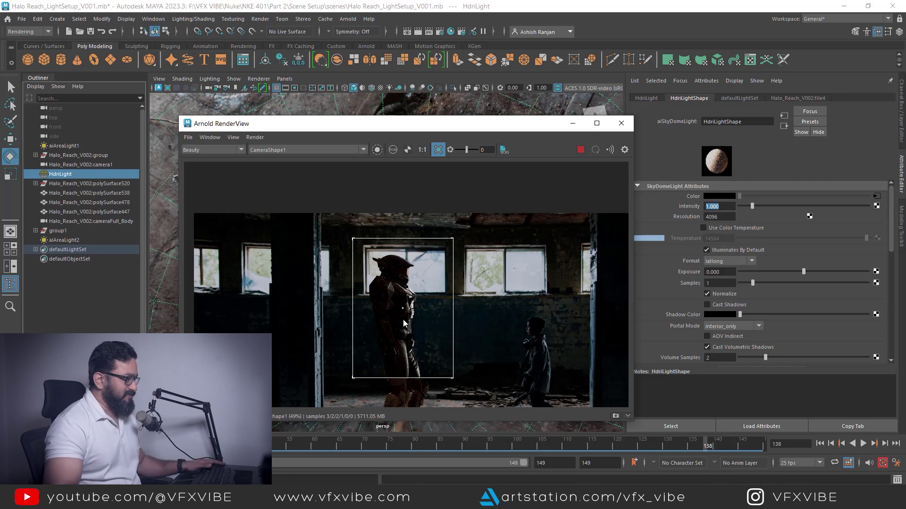
scroll(400, 294, "up", 4)
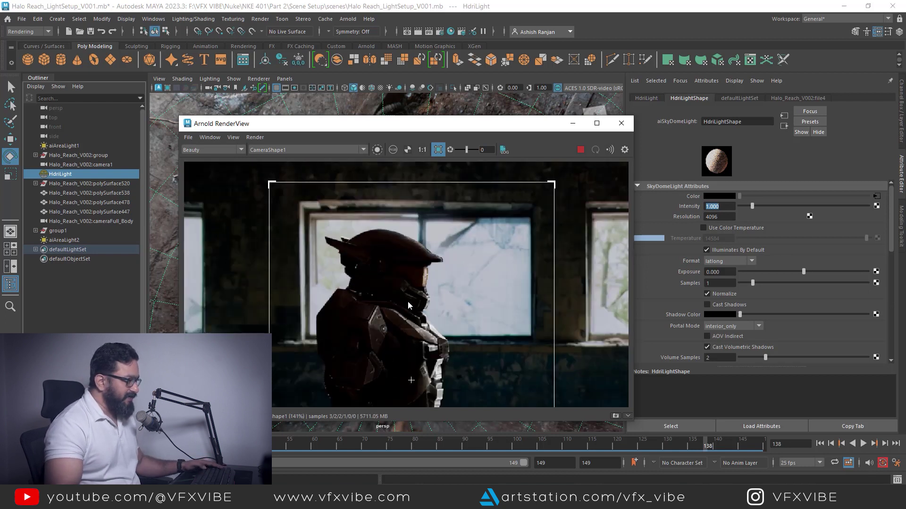
scroll(442, 386, "up", 2)
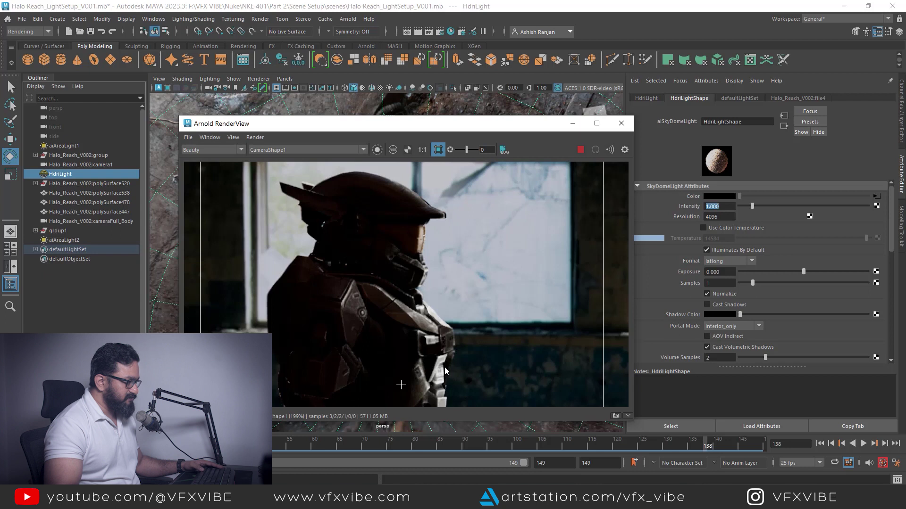
middle_click_drag(440, 354, 433, 234)
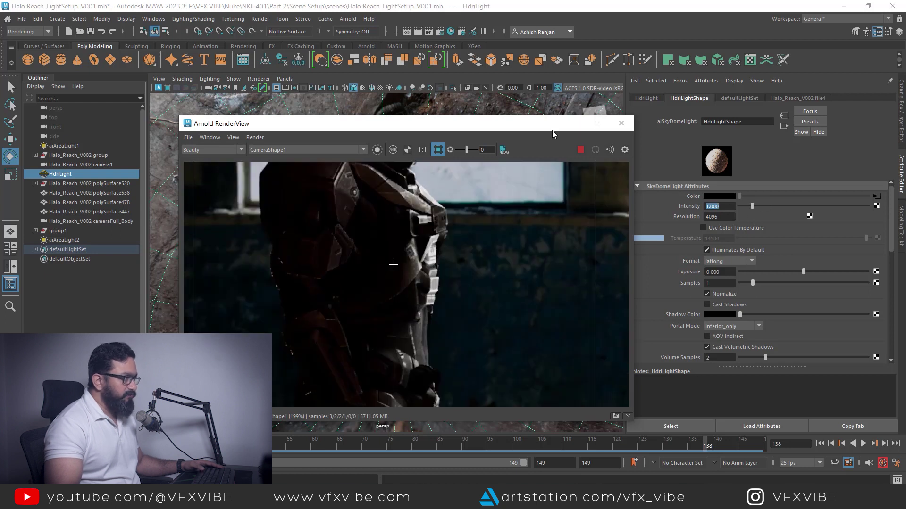
Rename the second area light as KeyLight.
left_click(63, 241)
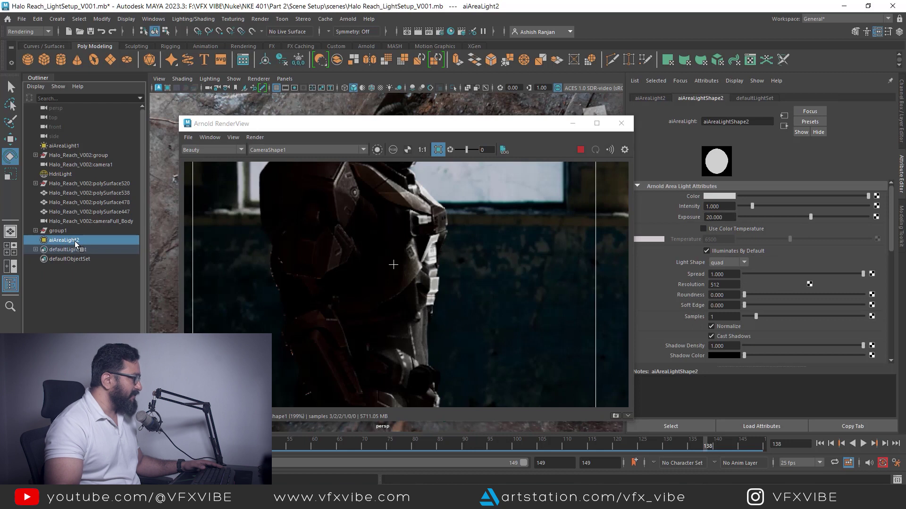
double_click(91, 244)
type("KeyLight")
key("Return")
scroll(440, 266, "down", 4)
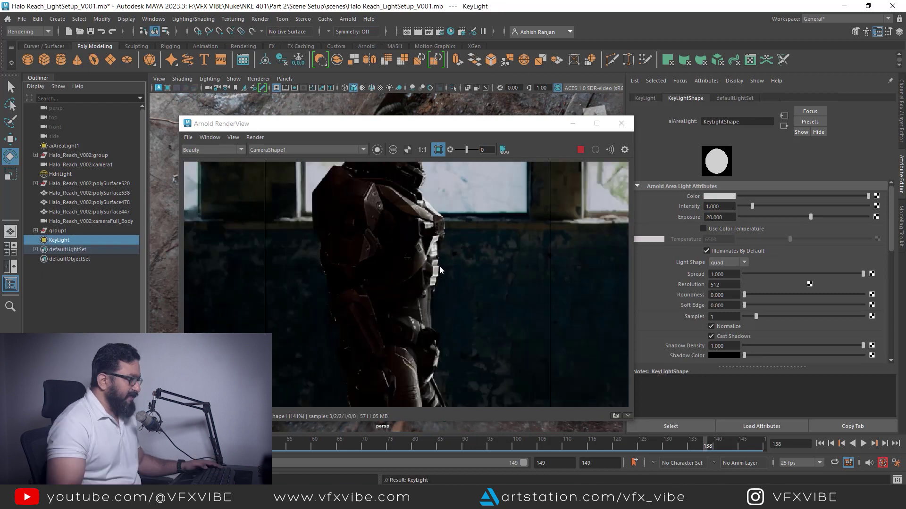
Put the render window away, raise and tilt the key light so it shines down on the character, and save the scene.
left_click(572, 123)
left_click_drag(455, 274, 398, 283, "alt")
key("w")
key("e")
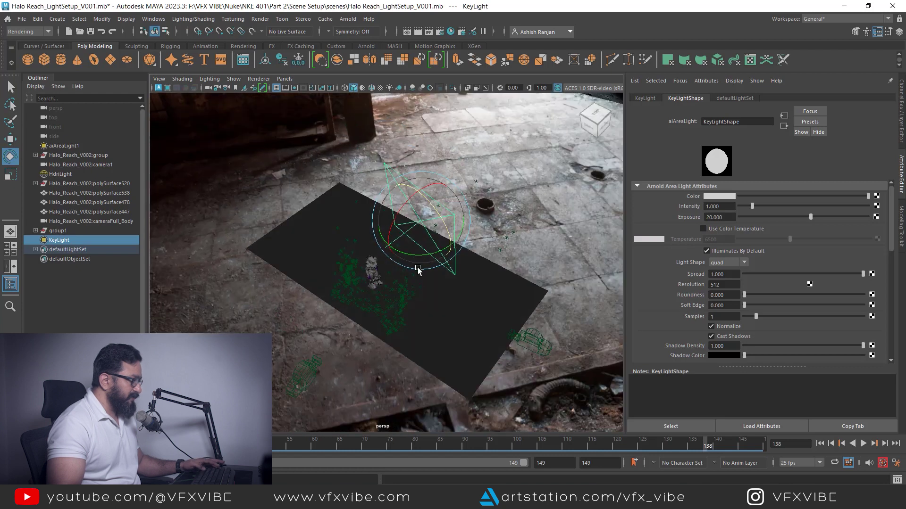
left_click_drag(396, 217, 402, 223)
left_click_drag(402, 224, 407, 333, "alt")
key("w")
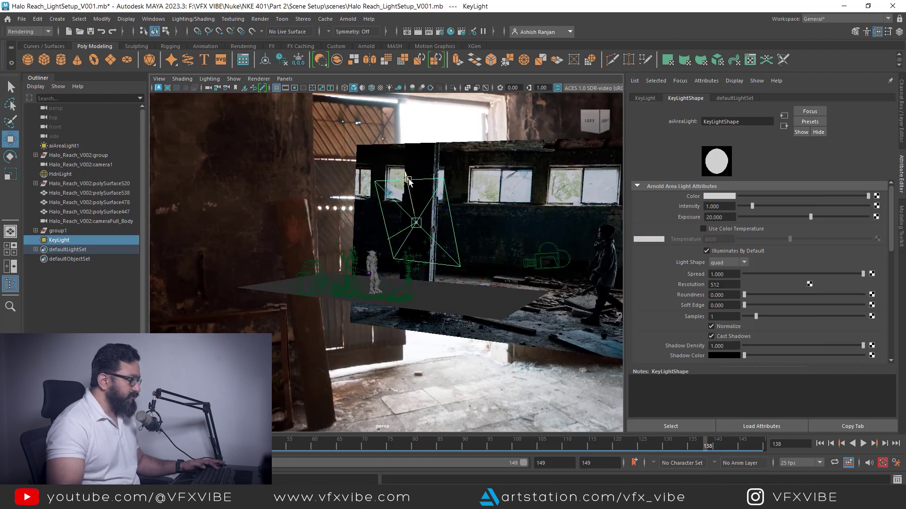
left_click_drag(409, 188, 506, 384, "alt")
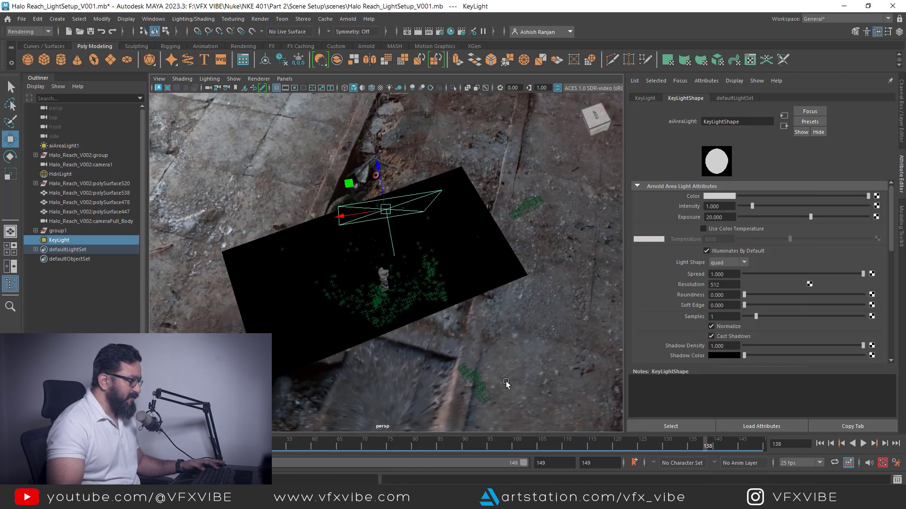
key("e")
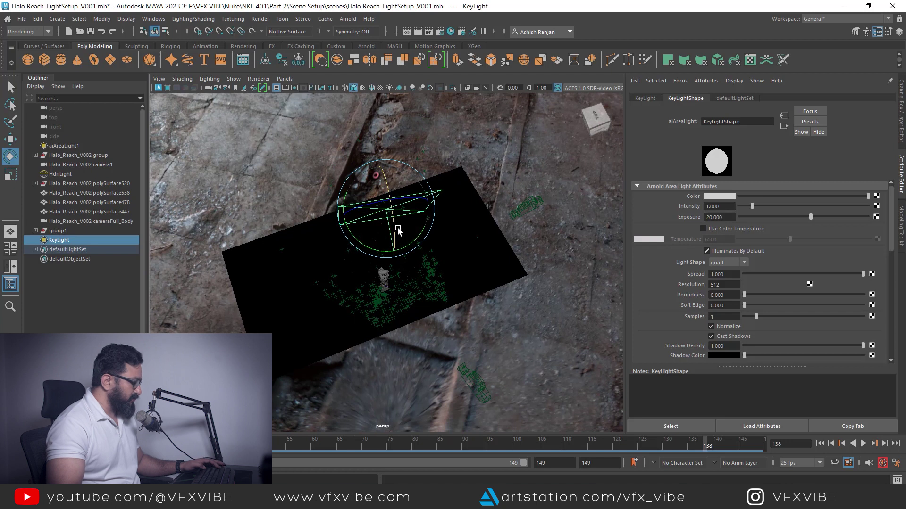
key("w")
key("ctrl+s")
Render the crop region again and examine the key light's effect on the character's helmet and chest against the background.
key("alt+Tab")
scroll(428, 283, "down", 5)
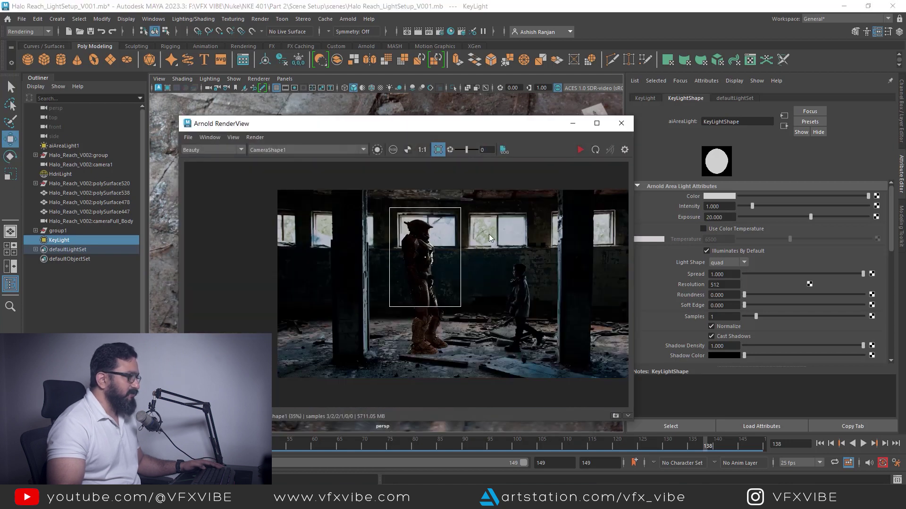
left_click(579, 149)
scroll(426, 238, "up", 6)
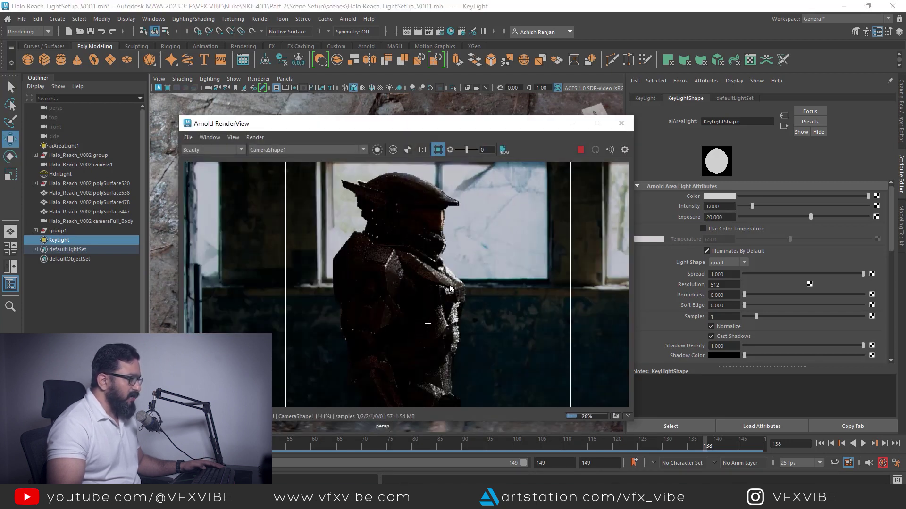
scroll(470, 301, "down", 3)
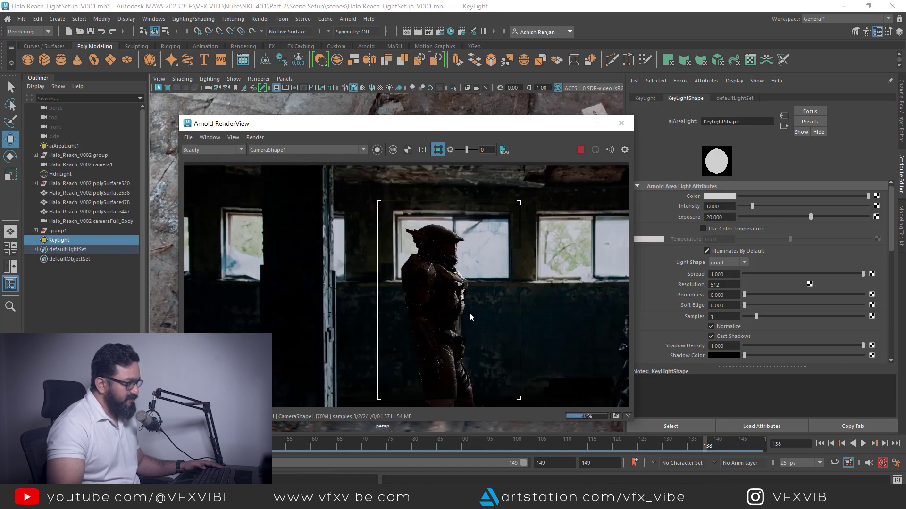
scroll(471, 315, "down", 2)
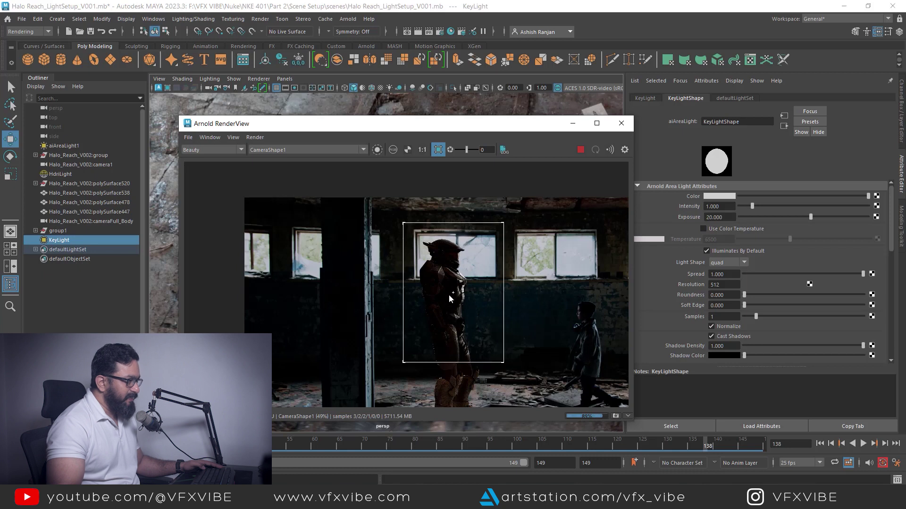
scroll(451, 298, "up", 6)
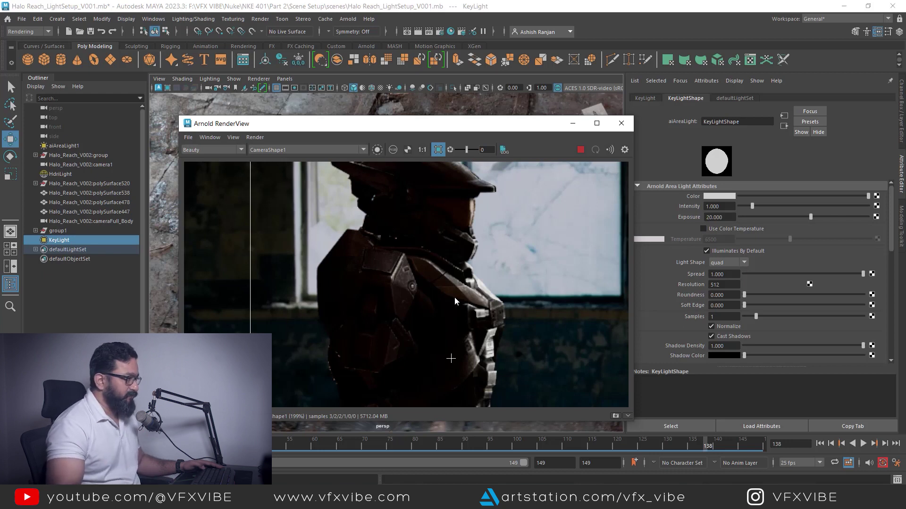
scroll(454, 302, "down", 5)
scroll(465, 323, "down", 1)
scroll(465, 324, "up", 3)
scroll(465, 324, "down", 2)
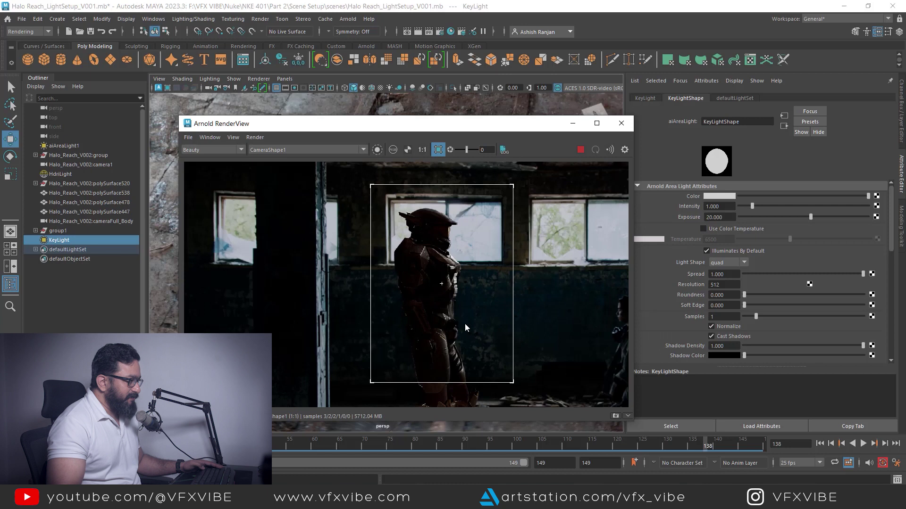
scroll(440, 261, "down", 2)
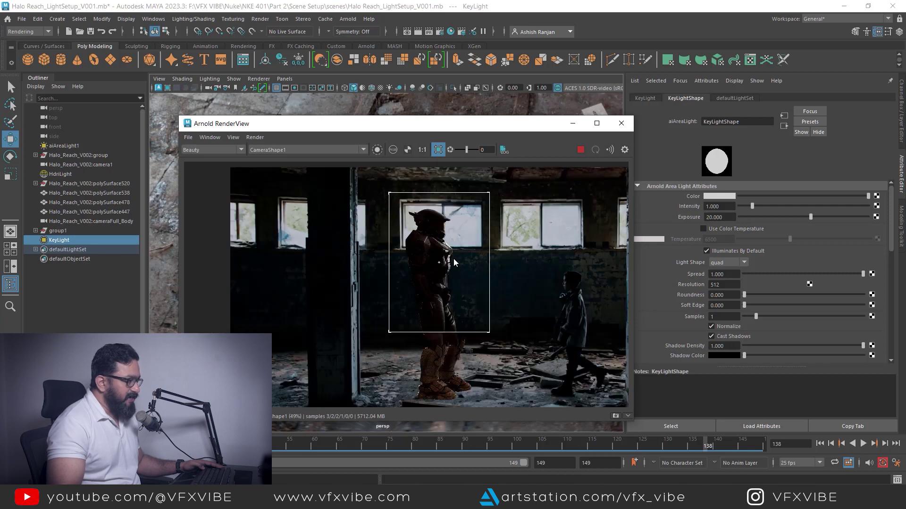
scroll(586, 308, "up", 1)
scroll(585, 304, "down", 1)
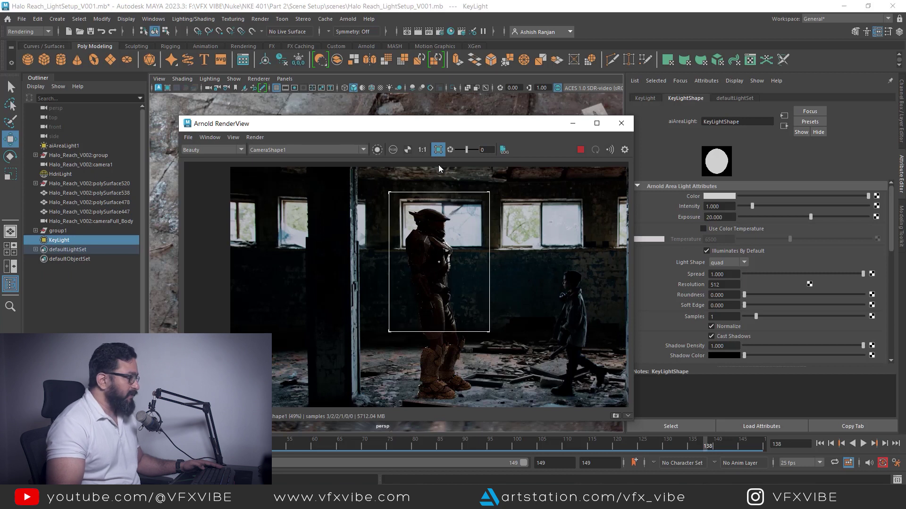
Put the render window away, duplicate the key light, move the copy sideways and rotate it toward the character.
left_click(573, 125)
left_click_drag(409, 296, 417, 273, "alt")
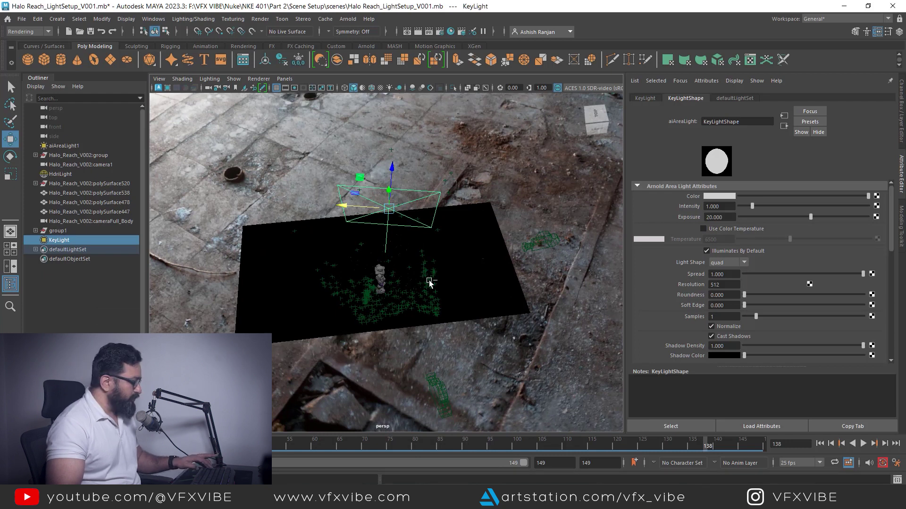
key("ctrl+d")
left_click_drag(348, 207, 232, 218)
left_click_drag(366, 325, 435, 334, "alt")
key("e")
left_click_drag(311, 396, 361, 391)
left_click_drag(482, 383, 350, 344, "alt")
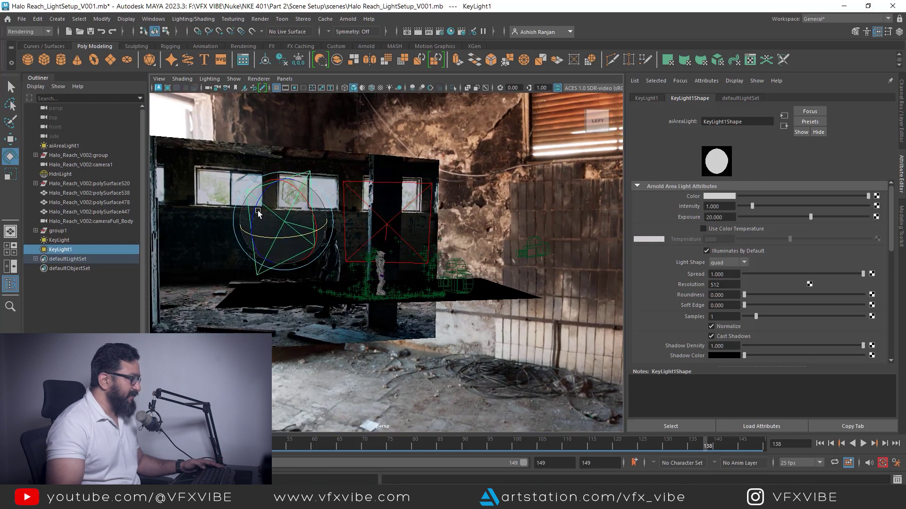
Reposition the duplicated key light behind the character's back and rotate it to face the figure.
left_click_drag(255, 208, 477, 324)
key("r")
left_click_drag(540, 357, 418, 402, "alt")
key("e")
left_click_drag(533, 349, 341, 352, "alt")
key("w")
left_click_drag(406, 398, 440, 408)
key("e")
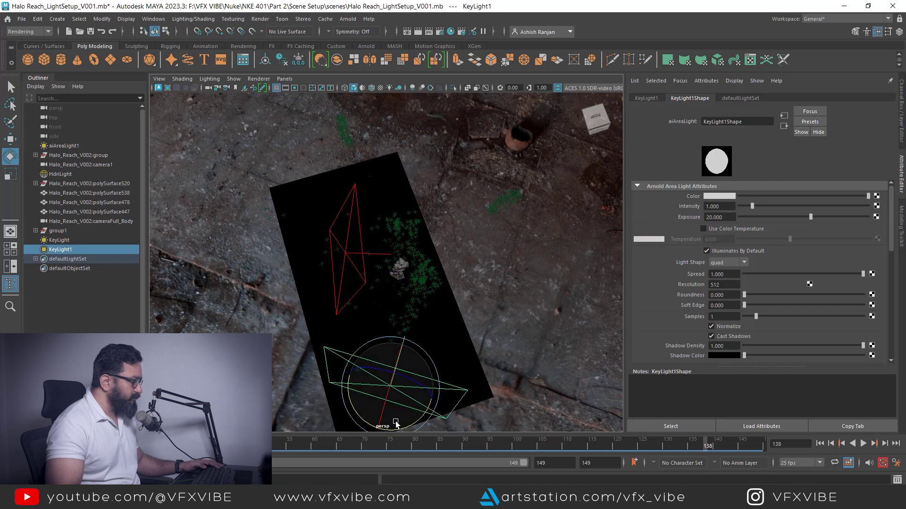
left_click_drag(364, 421, 375, 425)
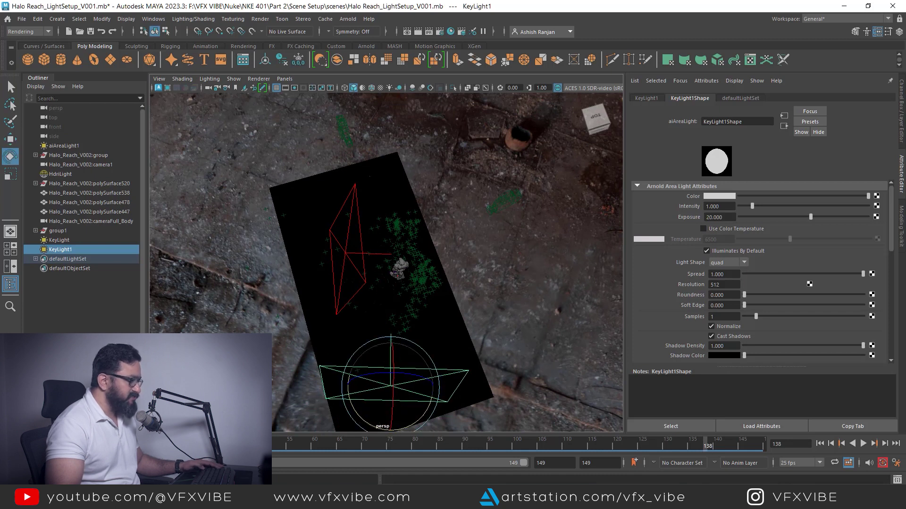
Check the window positions in the background reference photo and refine the duplicated light's position behind the character.
left_click(632, 499)
scroll(646, 360, "down", 3)
scroll(646, 359, "up", 2)
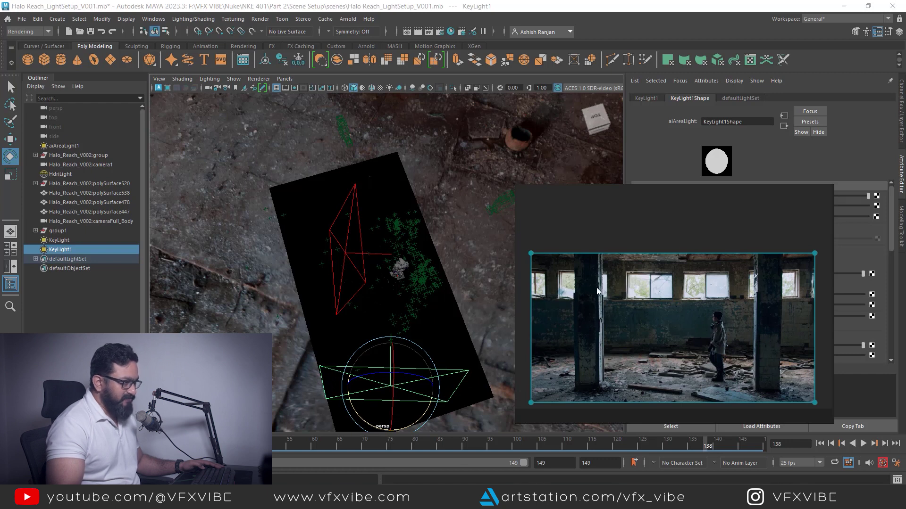
left_click_drag(453, 352, 425, 286, "alt")
key("w")
left_click_drag(386, 223, 489, 311)
Render the crop region with the duplicated light and compare the character's shading with the child in the reference photo.
key("alt+Tab")
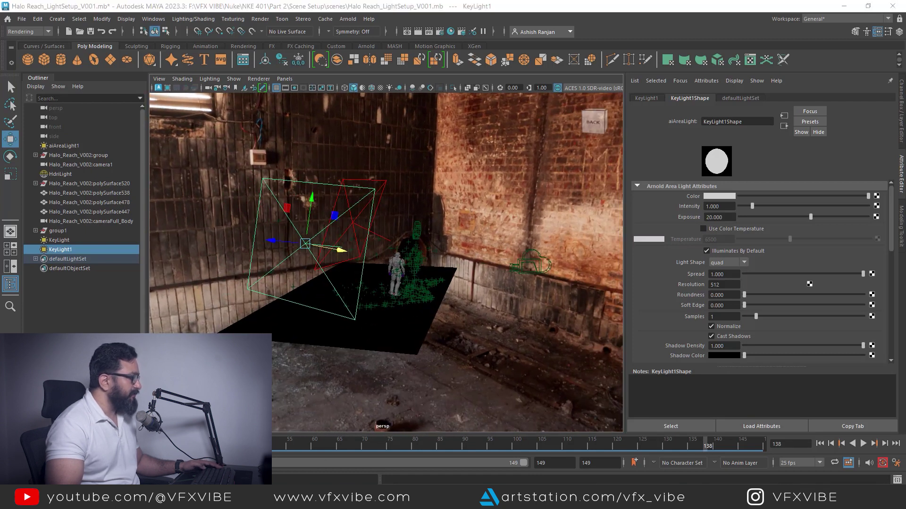
left_click(581, 150)
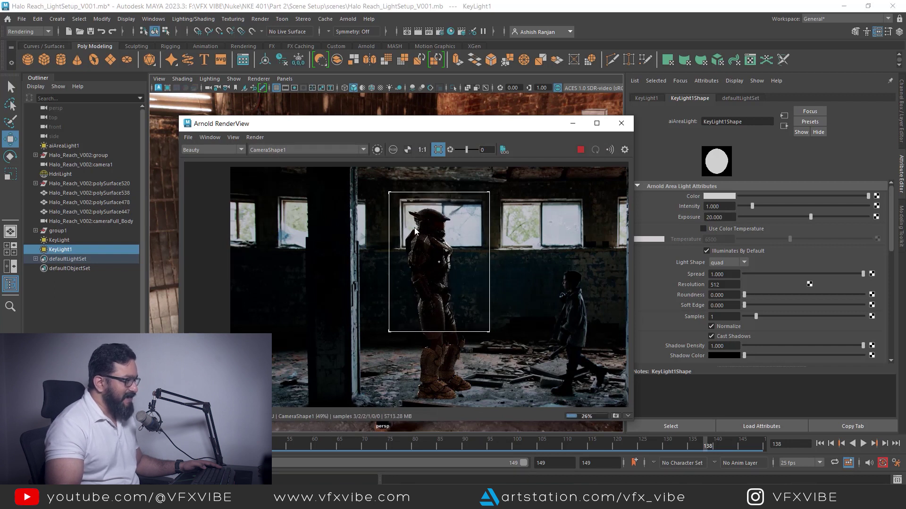
scroll(418, 297, "up", 3)
scroll(437, 326, "down", 1)
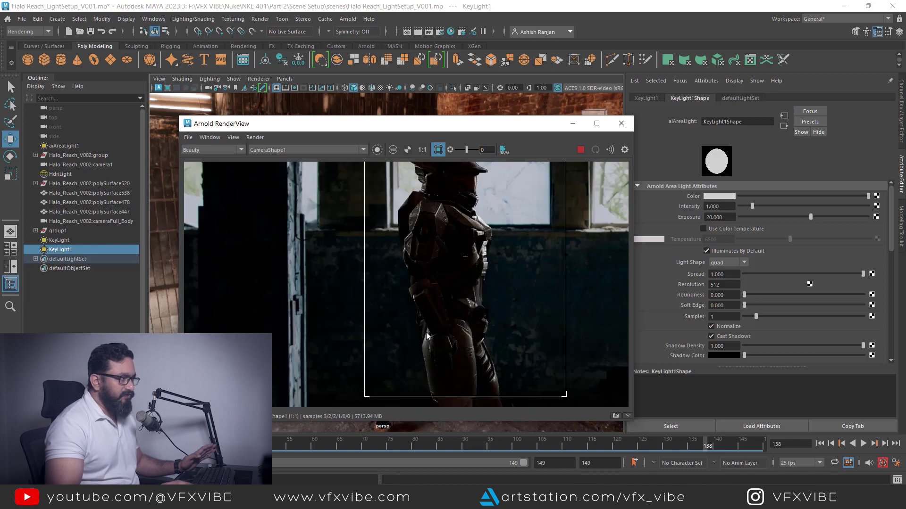
scroll(426, 323, "down", 1)
scroll(581, 307, "down", 1)
left_click(588, 498)
right_click_drag(722, 341, 649, 332)
scroll(651, 327, "up", 4)
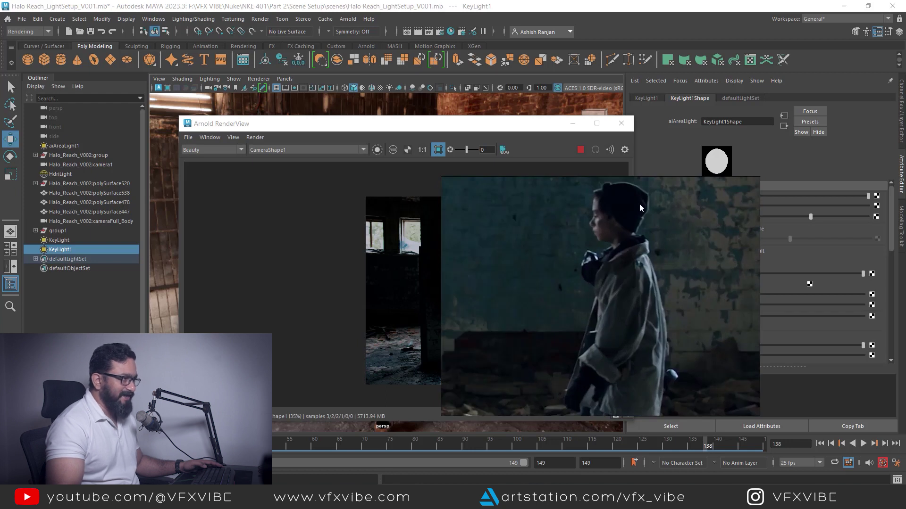
Put the reference photo away and rename the duplicated key light RimLight.
left_click(556, 137)
left_click(66, 250)
double_click(66, 250)
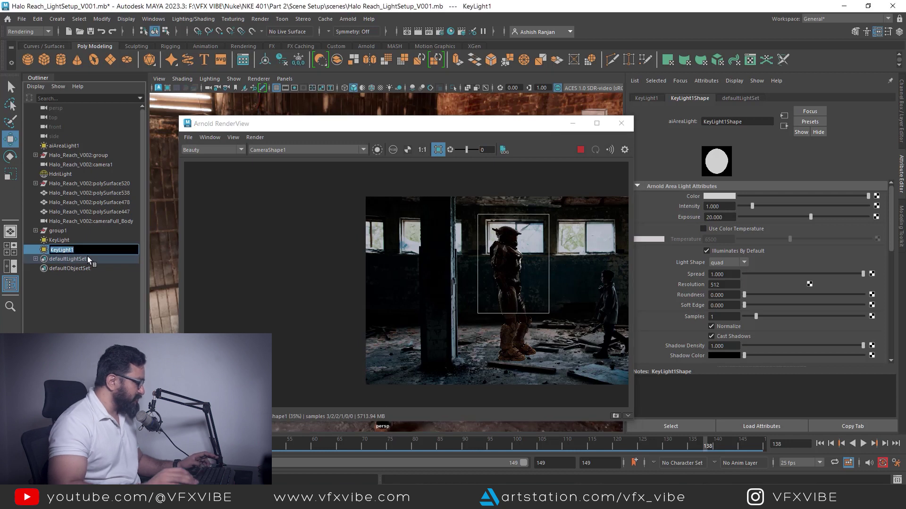
type("RimLigh")
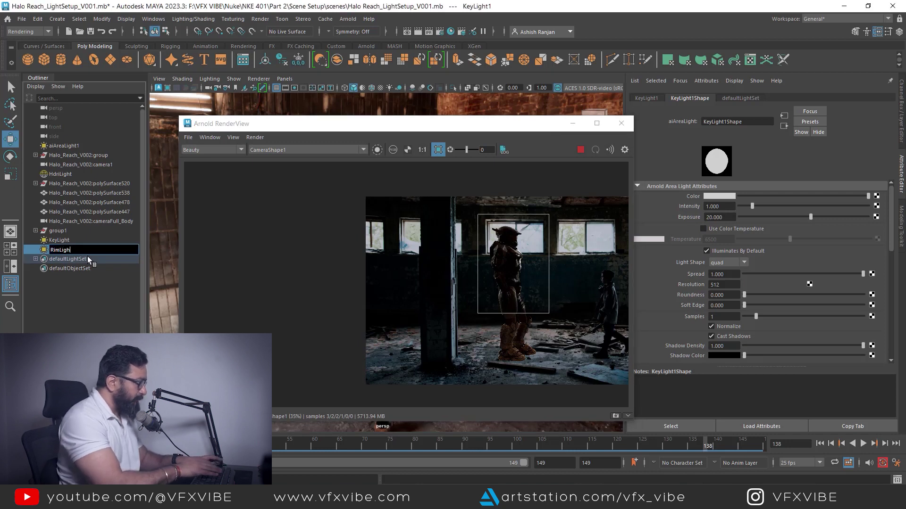
type("t")
key("Return")
Set the rim light's exposure to 22, inspect the character's back in the render, and stop rendering.
type("22")
key("Return")
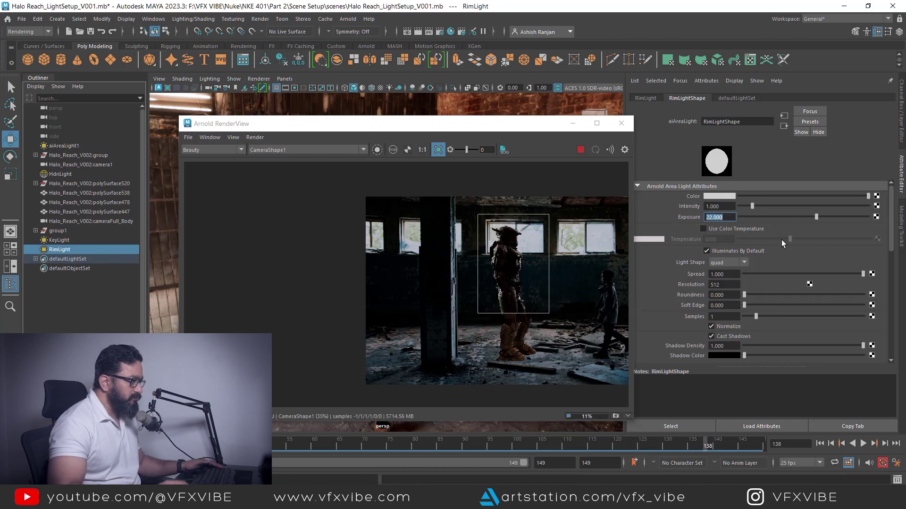
scroll(508, 286, "up", 5)
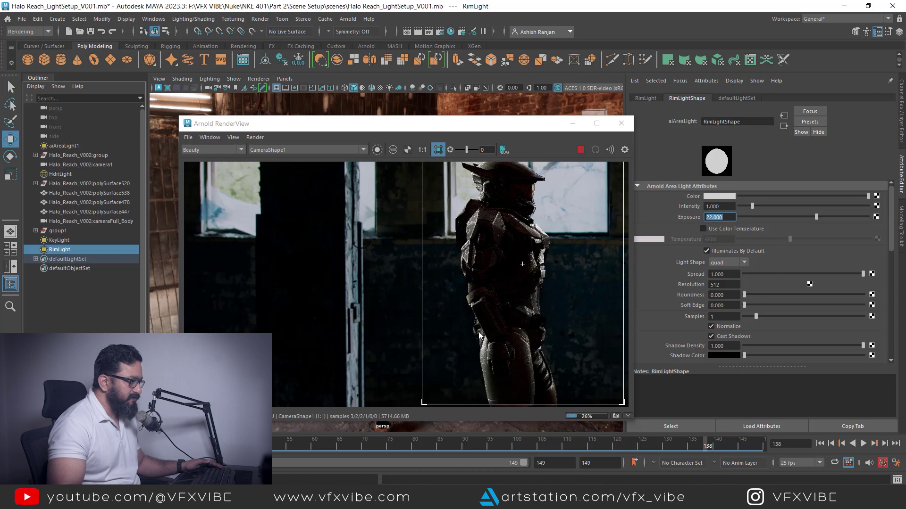
scroll(510, 262, "down", 2)
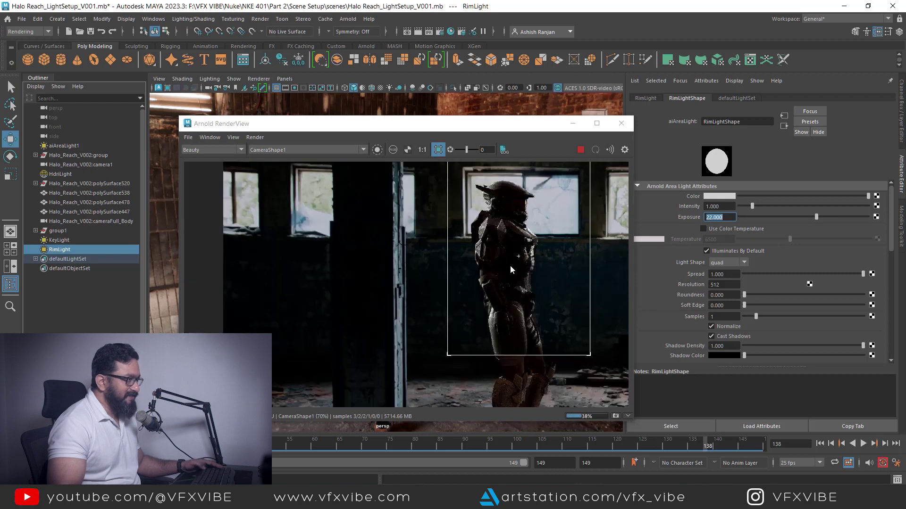
left_click(580, 150)
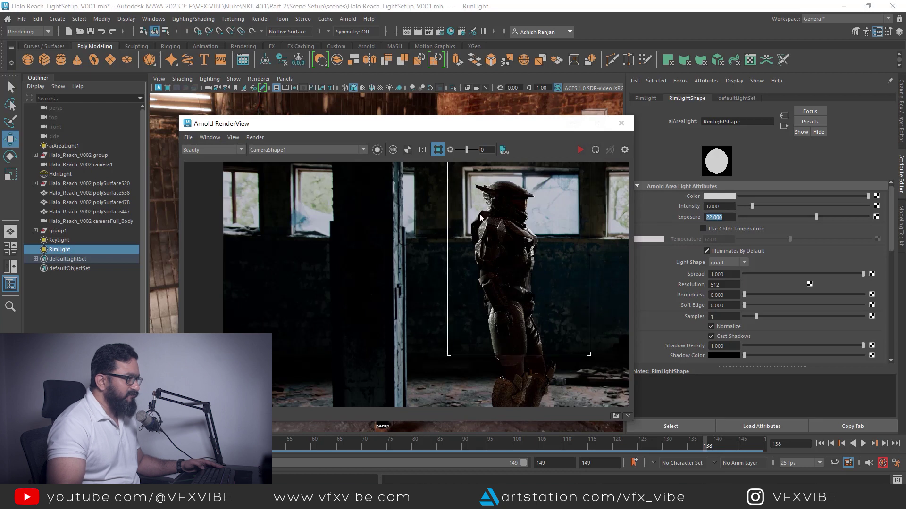
Put the render window away, shift the rim light sideways behind the character, and rotate it toward the figure.
left_click(573, 124)
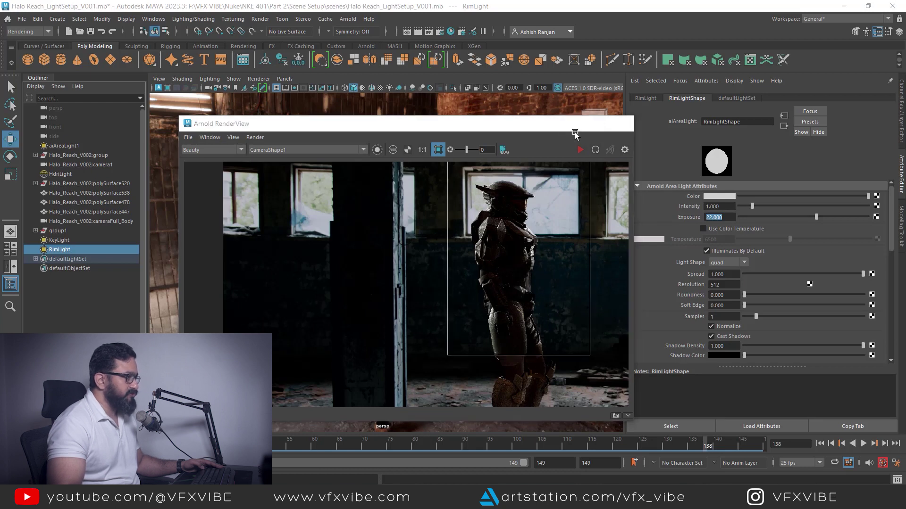
left_click_drag(318, 346, 361, 375, "alt")
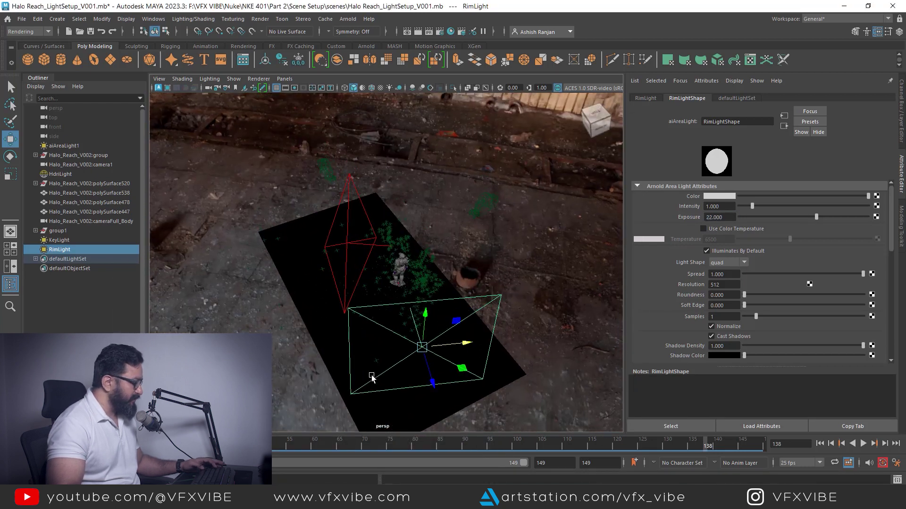
left_click_drag(460, 344, 443, 347)
key("e")
left_click_drag(425, 377, 417, 381)
left_click_drag(521, 331, 521, 359, "alt")
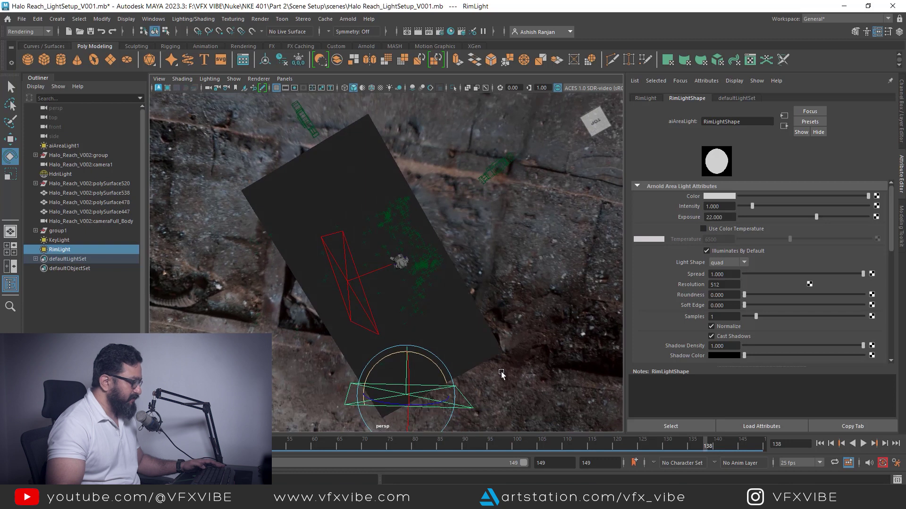
Refine the rim light's position behind the character while checking its placement from above and from the side.
key("w")
left_click_drag(451, 397, 441, 397)
left_click_drag(472, 351, 436, 337, "alt")
left_click_drag(274, 207, 273, 211)
left_click_drag(368, 326, 431, 379, "alt")
key("e")
Store a snapshot of the current render, shrink the snapshot area, and re-render with the moved rim light.
key("alt+Tab")
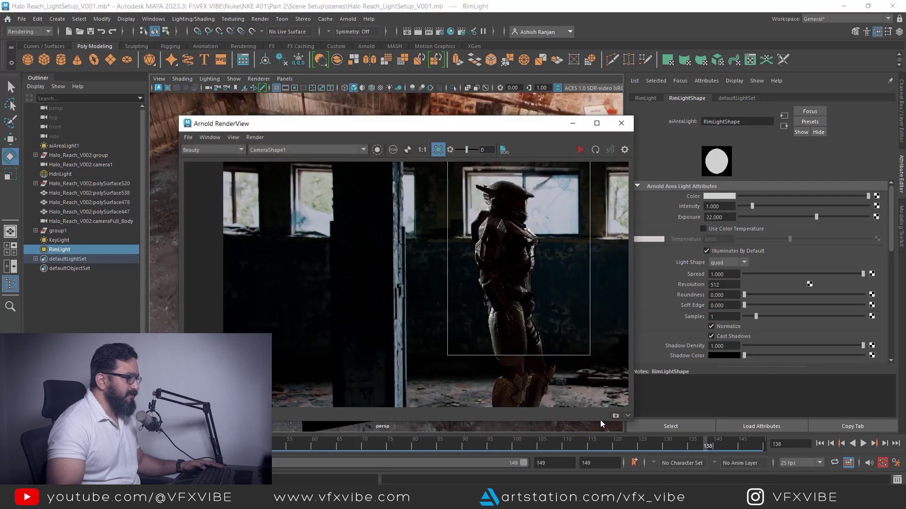
left_click(615, 416)
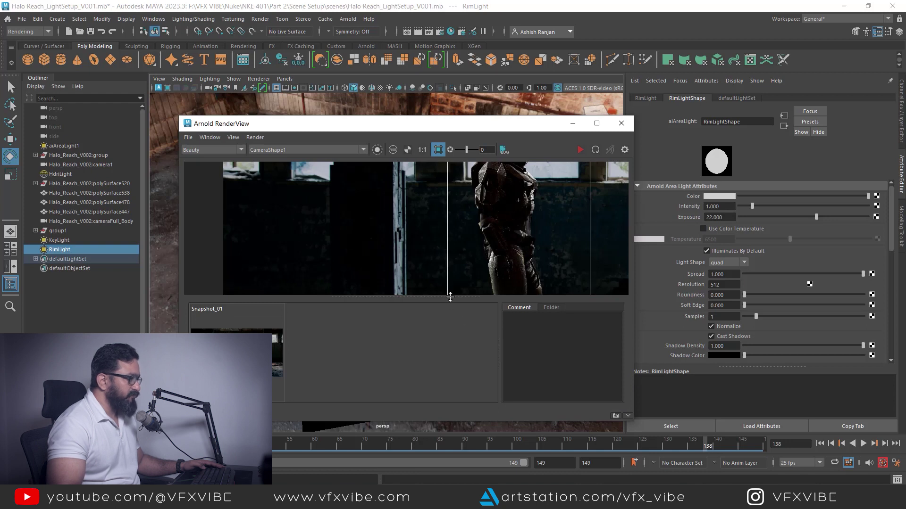
left_click_drag(450, 297, 452, 381)
left_click(578, 150)
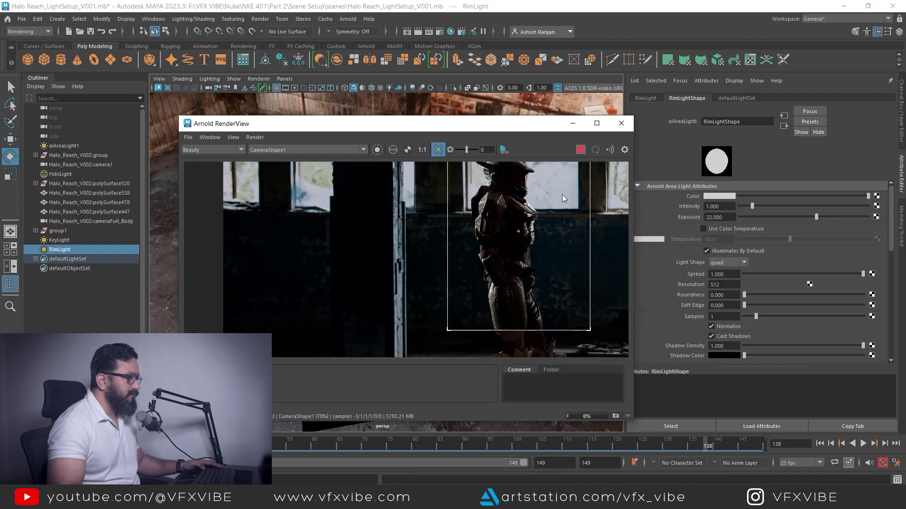
middle_click_drag(479, 282, 450, 300)
Compare the stored snapshot with the new render by switching between them repeatedly, examining the rim lighting on the character.
left_click(207, 383)
key("Right")
key("Left")
key("Right")
key("Left")
key("Right")
key("Left")
key("Right")
key("Left")
key("Right")
key("Left")
key("Right")
key("Left")
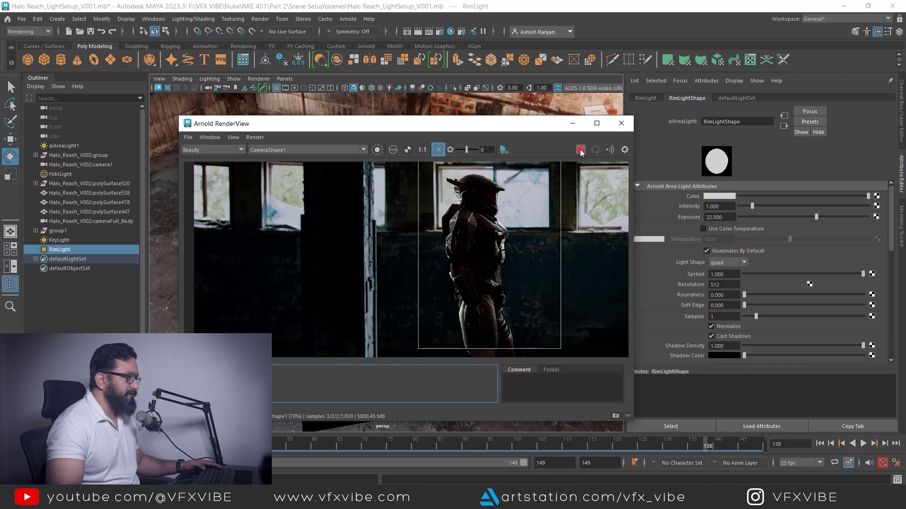
Put the render window away, check the lighting on the child in the reference photo, and reselect the rim light.
left_click(571, 126)
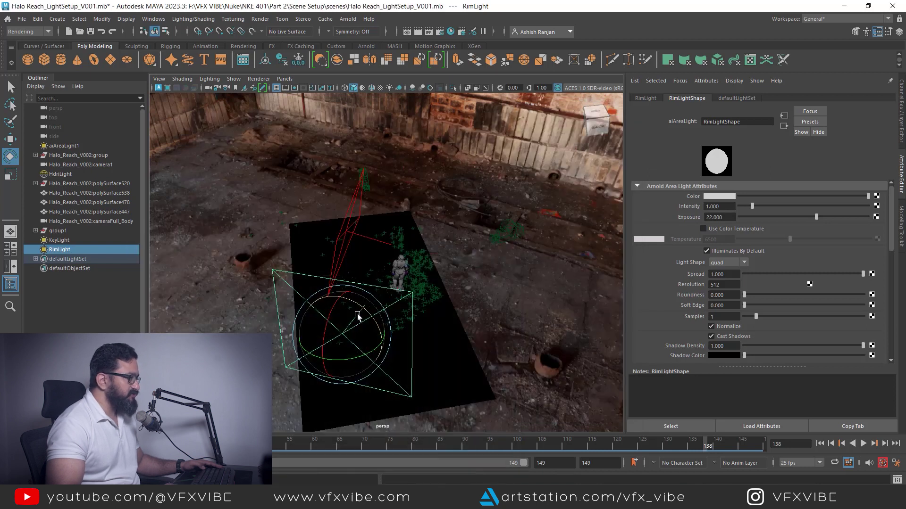
left_click_drag(417, 267, 601, 358, "alt")
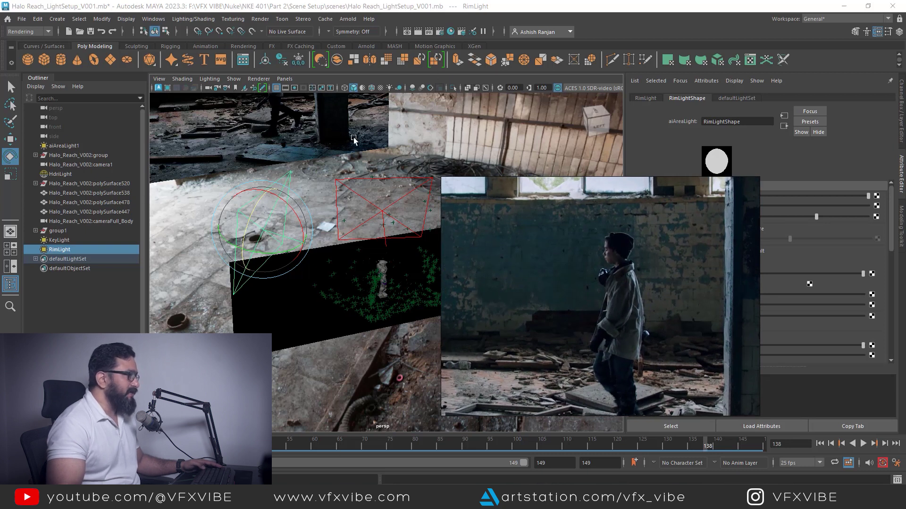
left_click(353, 137)
left_click(255, 230)
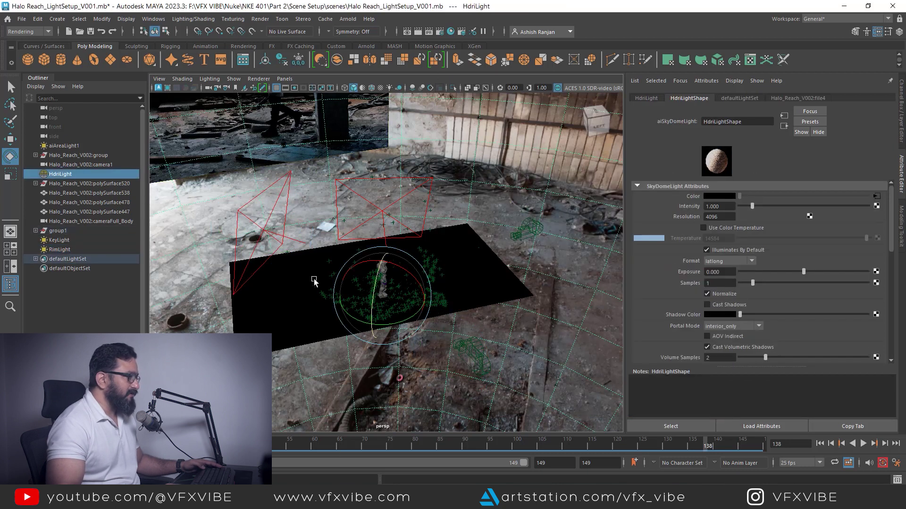
left_click(268, 210)
left_click_drag(268, 210, 270, 259, "alt")
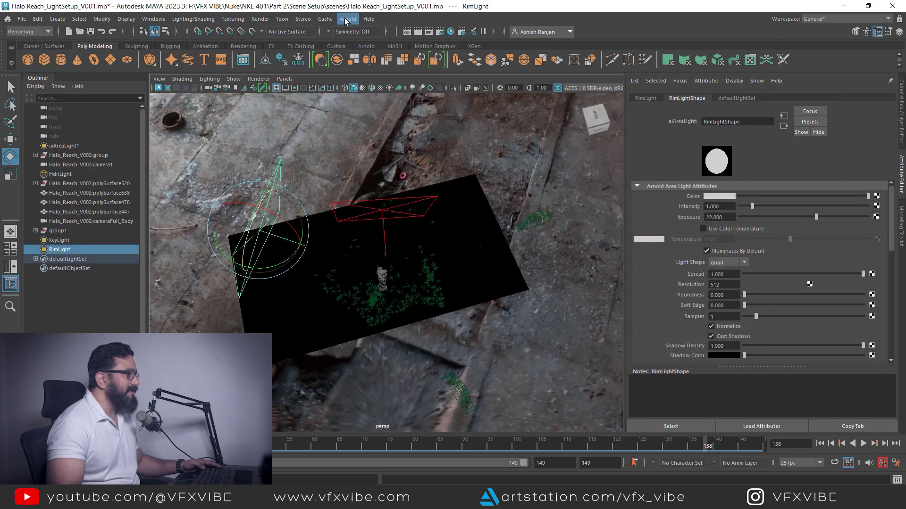
Create a new Arnold area light at the character and scale it up.
left_click(366, 20)
mouse_move(347, 19)
mouse_move(373, 58)
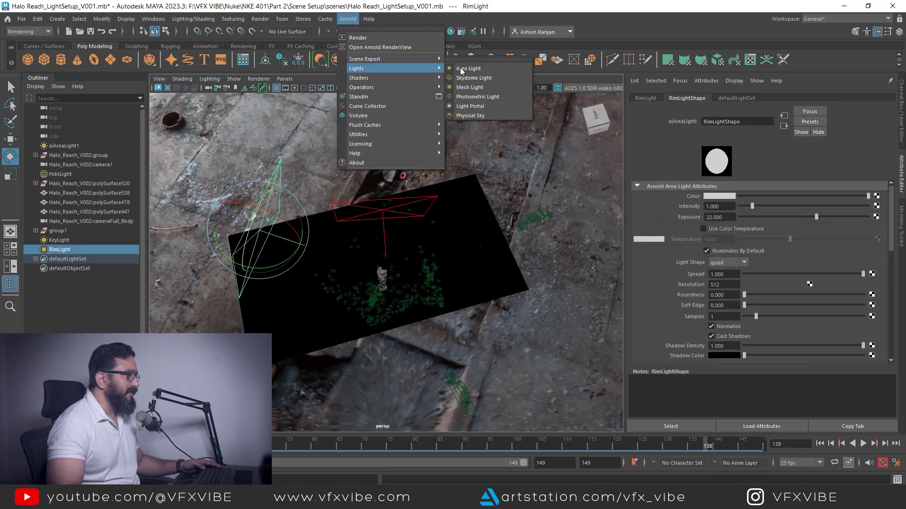
left_click(471, 61)
key("r")
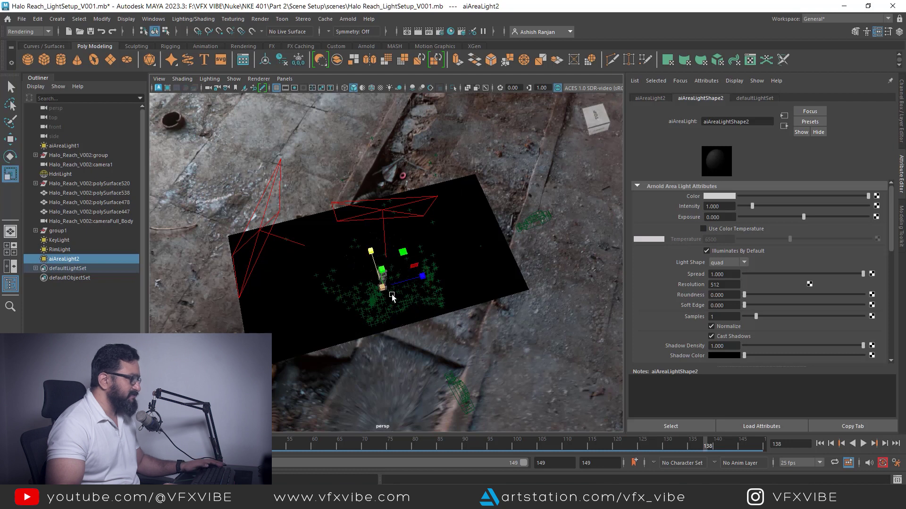
left_click_drag(400, 289, 453, 270)
Rotate the new area light toward the character and move it into place as a fill light.
key("e")
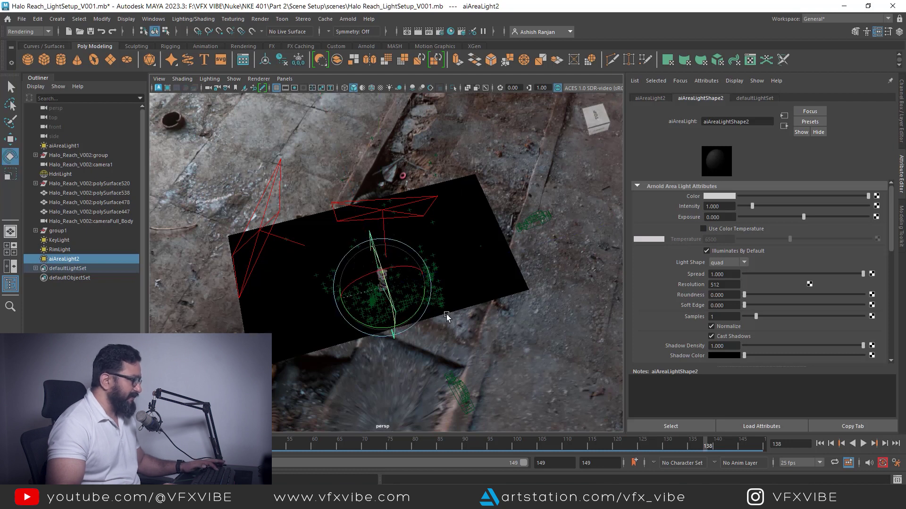
left_click_drag(402, 325, 305, 329)
left_click_drag(436, 345, 542, 300, "alt")
key("r")
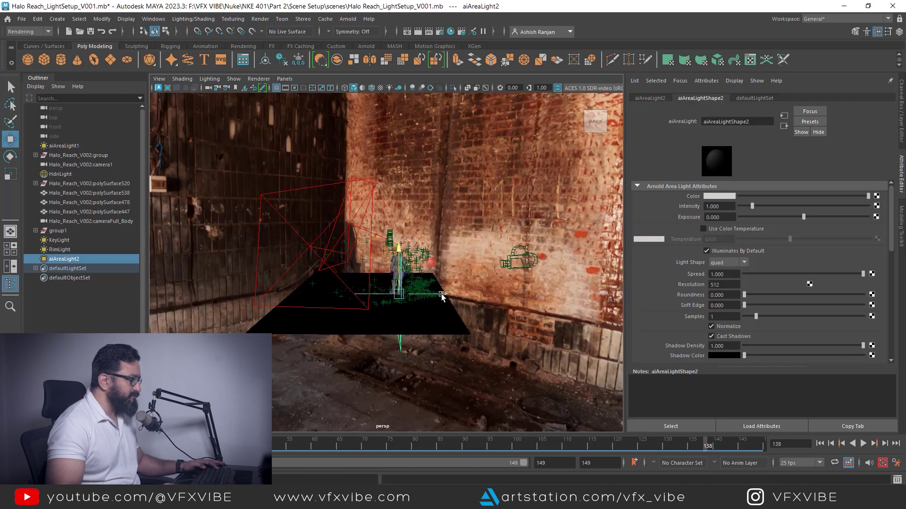
left_click_drag(387, 371, 450, 382, "alt")
key("e")
key("w")
left_click_drag(374, 383, 431, 345)
left_click_drag(422, 376, 524, 302, "alt")
Bring back the render window, frame the character, and restart the crop-region render with the new area light.
key("alt+Tab")
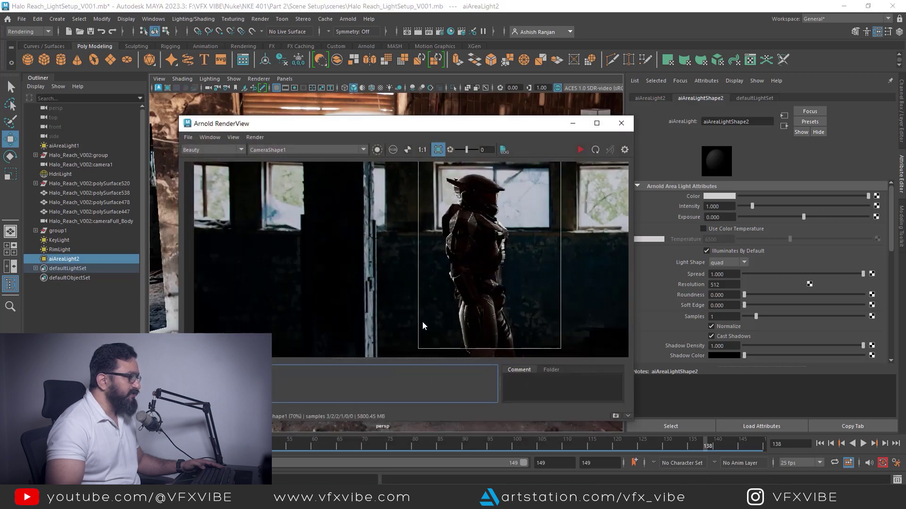
scroll(568, 160, "down", 2)
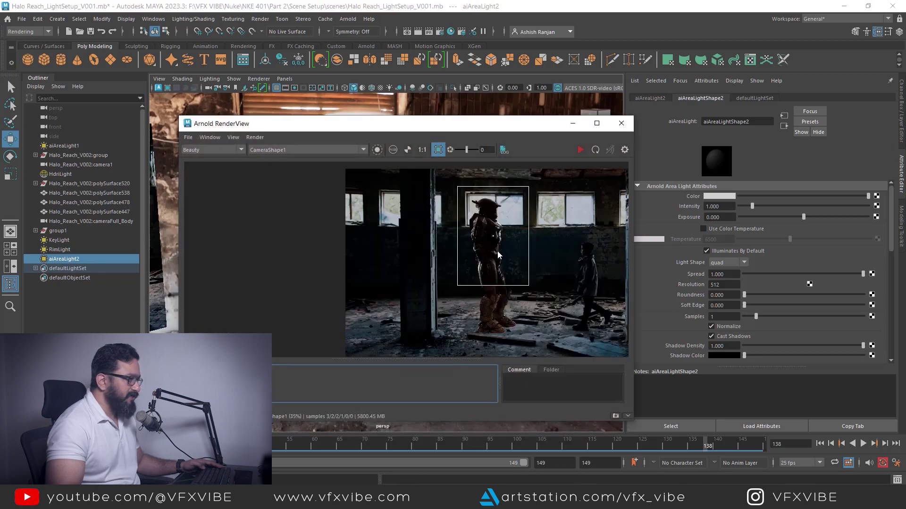
scroll(568, 160, "up", 1)
left_click(581, 150)
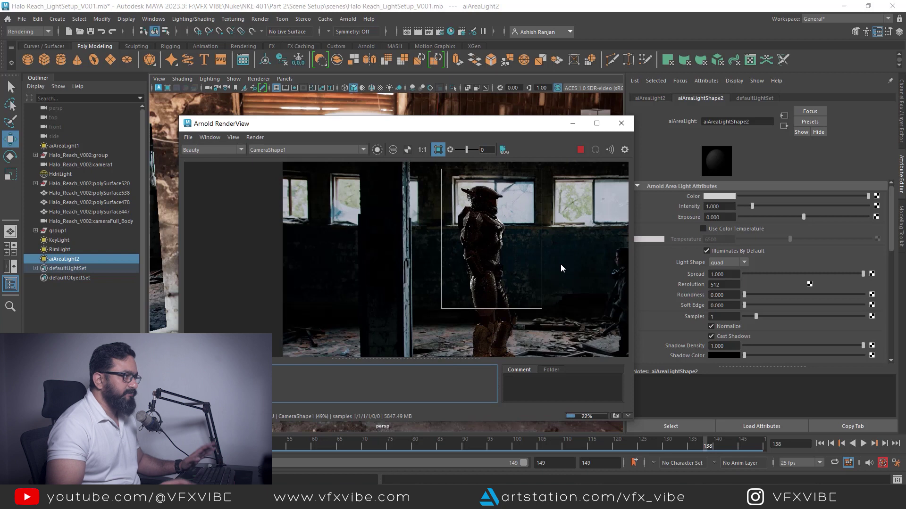
Try exposures of 20 and 10 on the new area light while watching the render.
left_click_drag(724, 217, 691, 217)
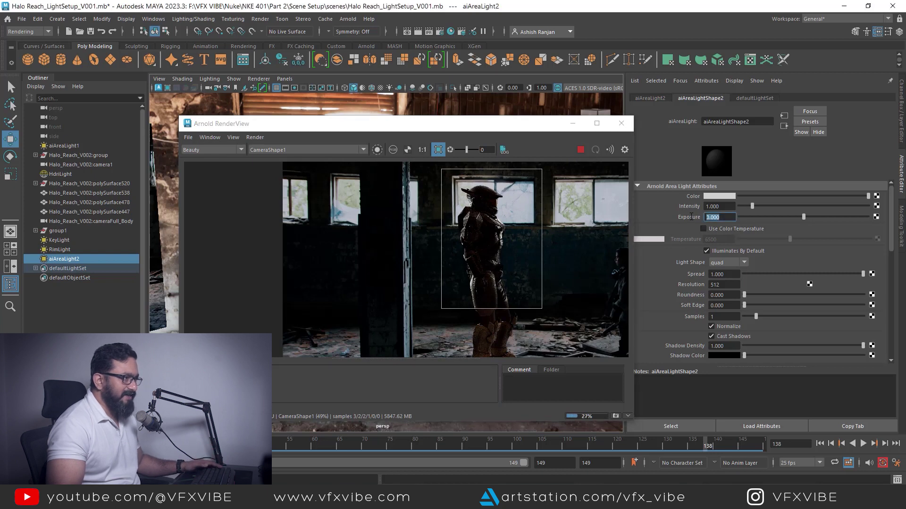
type("20")
key("Return")
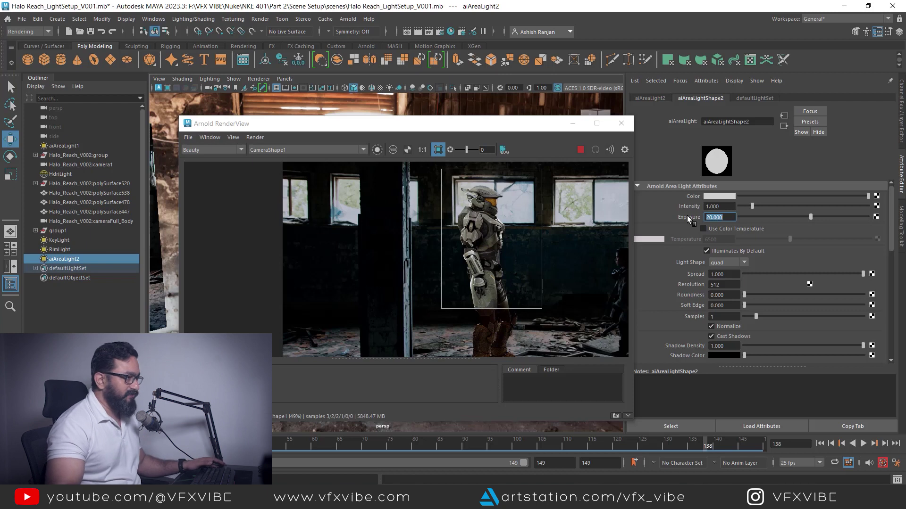
type("10")
key("Return")
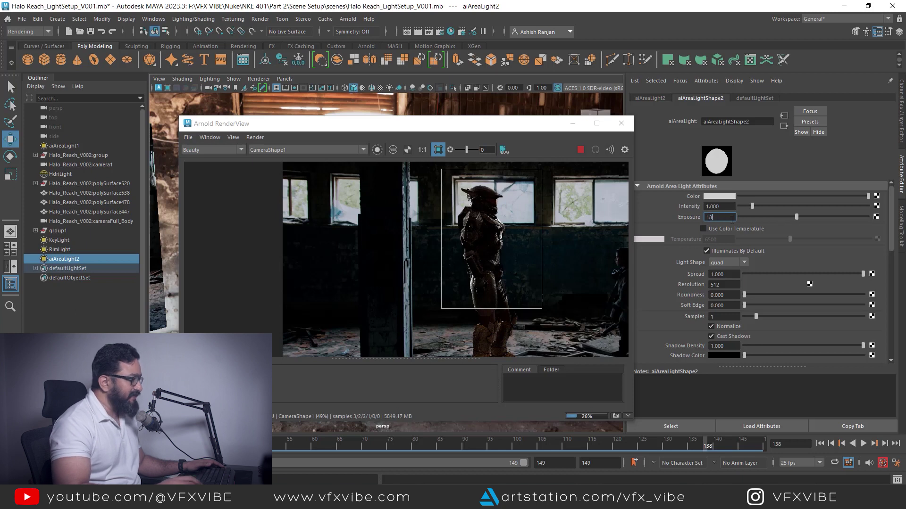
Try an exposure of 18 on the new light, set it to 17, inspect the torso's shading, and stop rendering.
type("18")
key("Return")
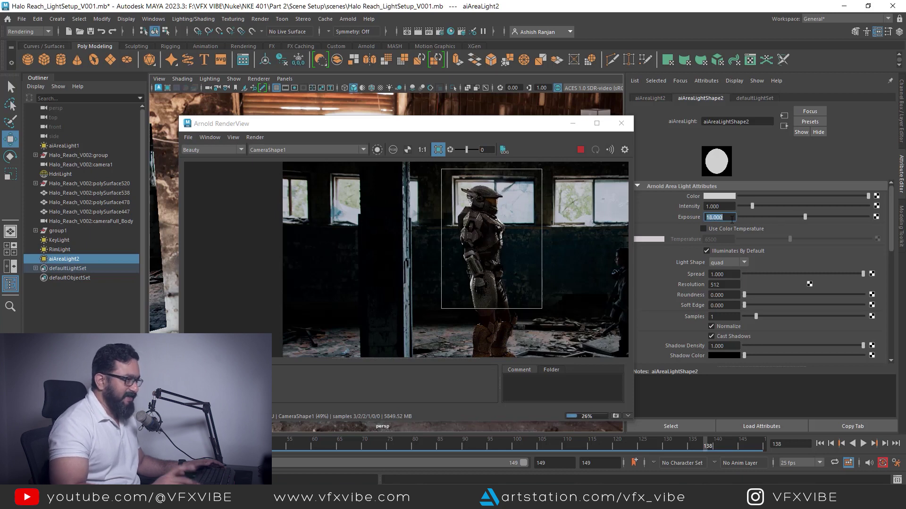
key("Return")
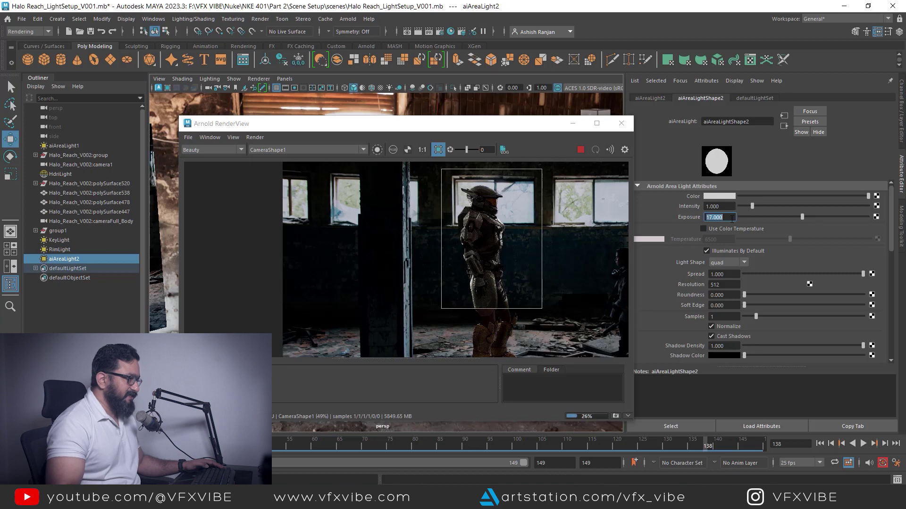
scroll(490, 265, "up", 4)
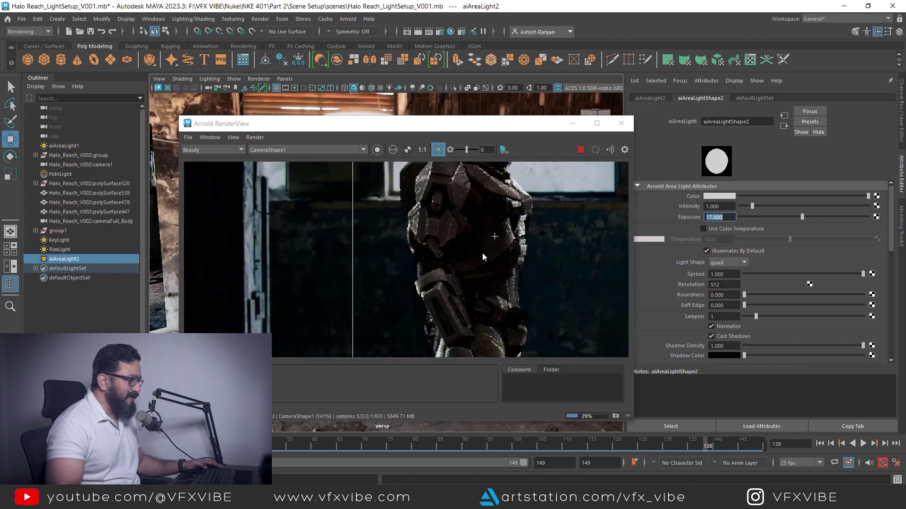
middle_click_drag(488, 257, 502, 299)
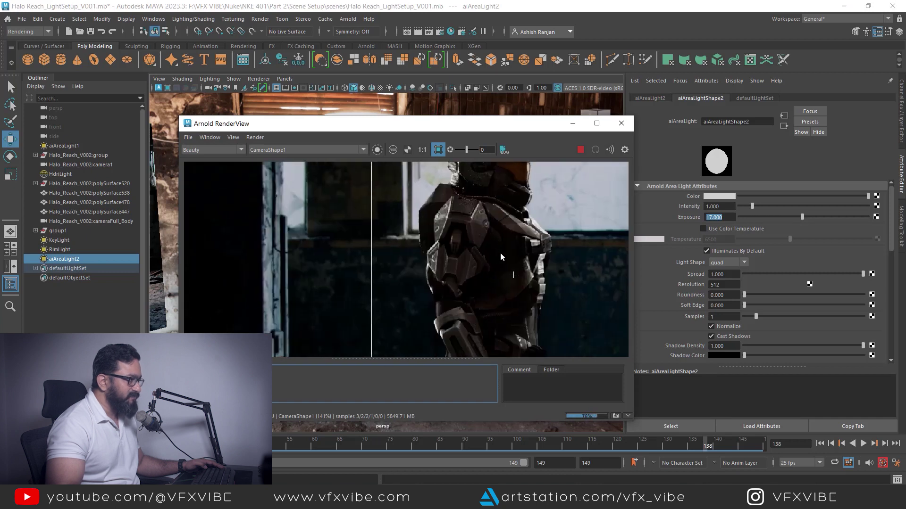
left_click(581, 150)
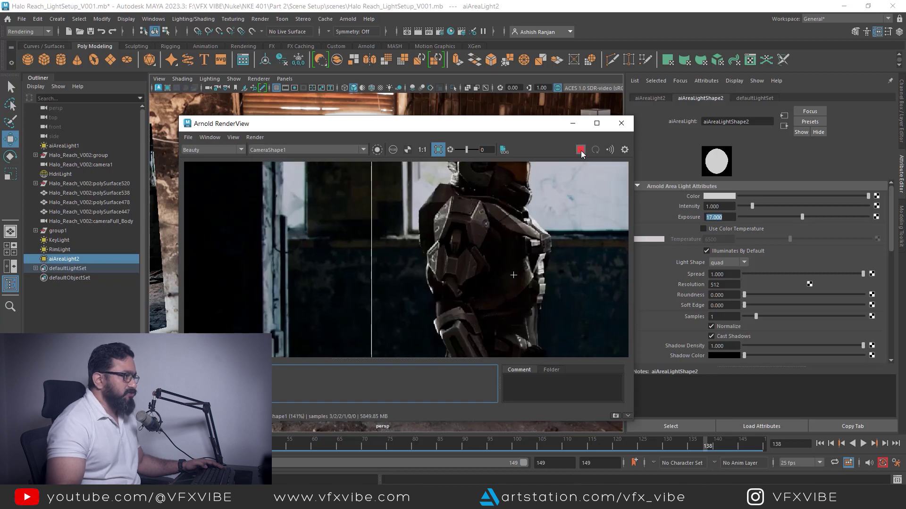
Rename the new area light FillLight and select the key light.
double_click(66, 259)
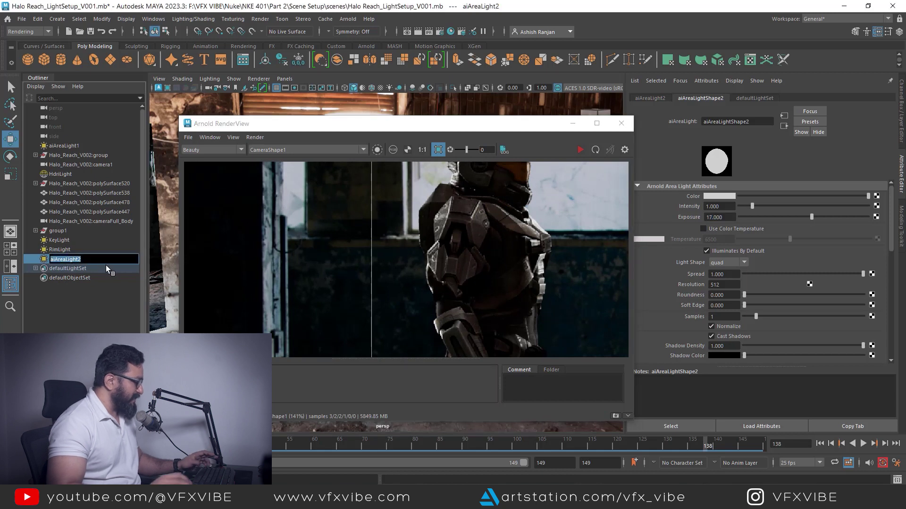
type("FillLight")
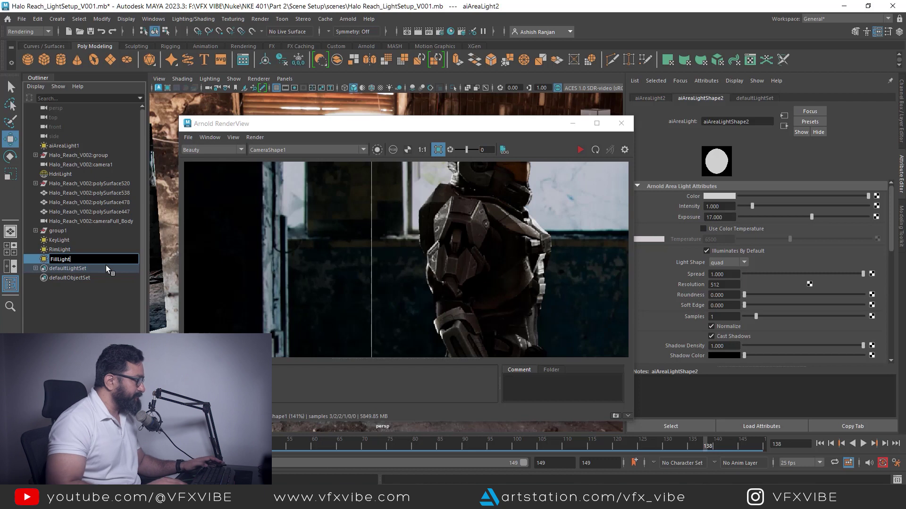
key("Return")
left_click(55, 241)
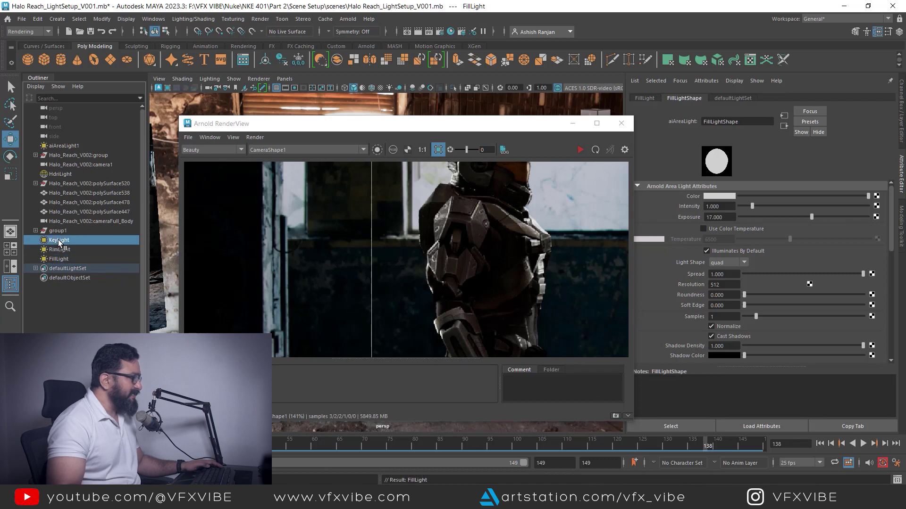
Set the intensity of both the key light and the rim light to 0.
type("0")
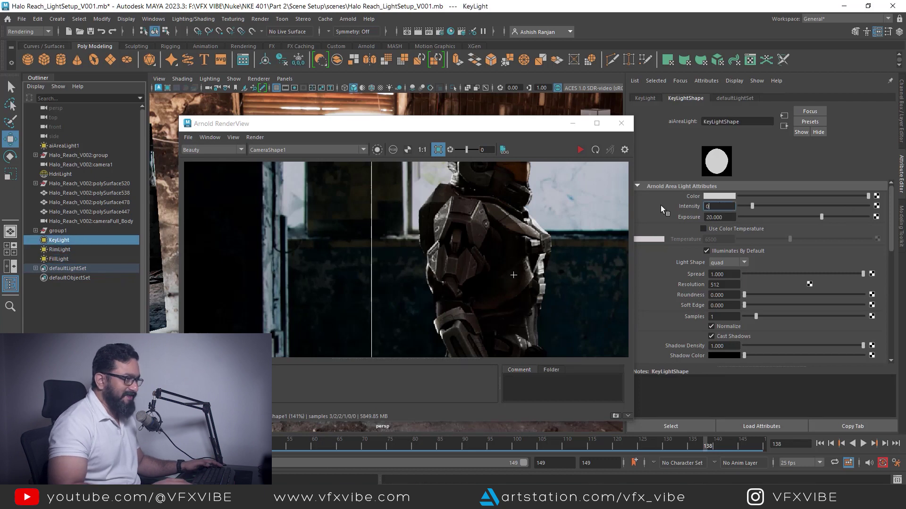
key("Return")
left_click(61, 250)
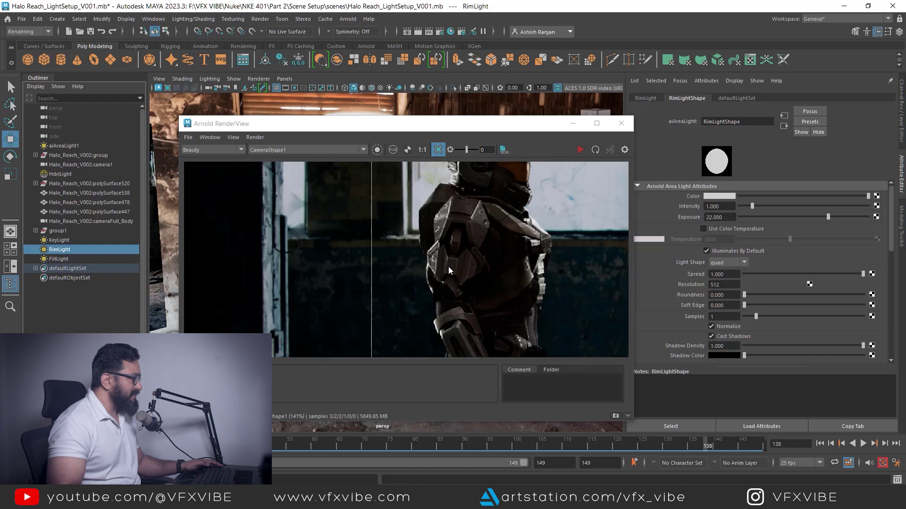
left_click(719, 206)
type("0")
key("Return")
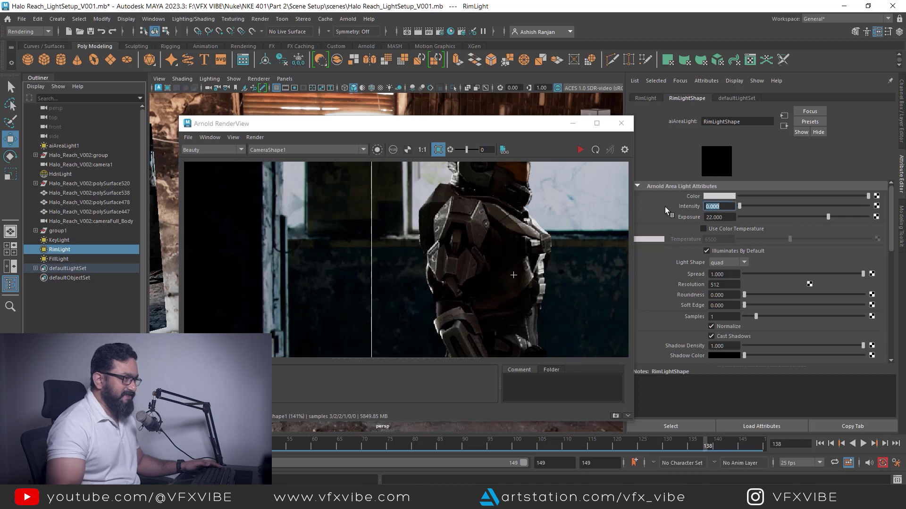
Start the crop-region render and frame the character to judge the fill light on its own.
left_click(579, 150)
scroll(519, 292, "down", 1)
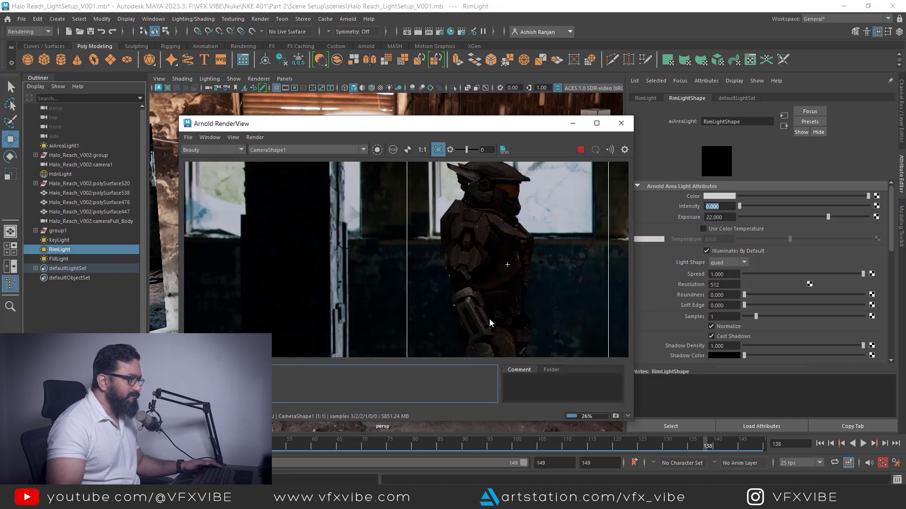
scroll(481, 282, "down", 1)
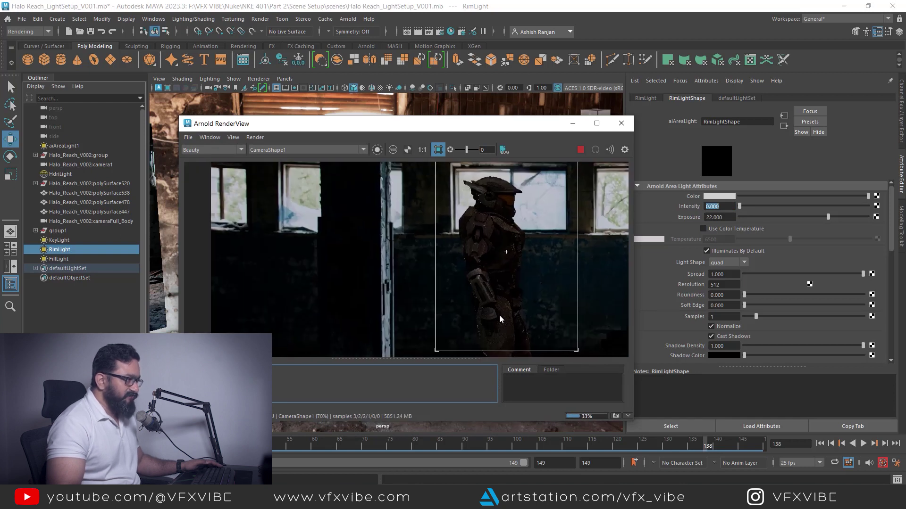
middle_click_drag(505, 298, 480, 303)
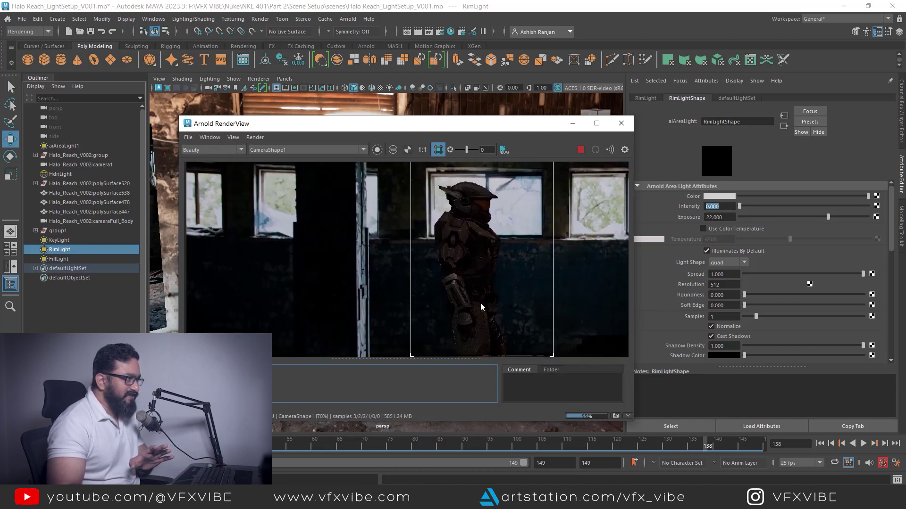
Set the fill light's exposure to 18 and inspect the helmet and shoulders in the render.
left_click(59, 259)
left_click_drag(725, 221, 641, 219)
type("18")
key("Return")
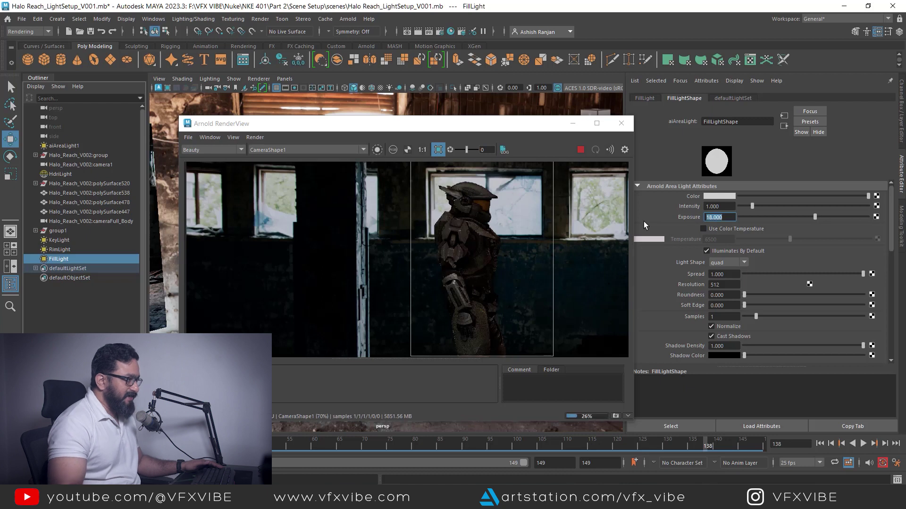
scroll(476, 241, "up", 2)
middle_click_drag(498, 283, 479, 303)
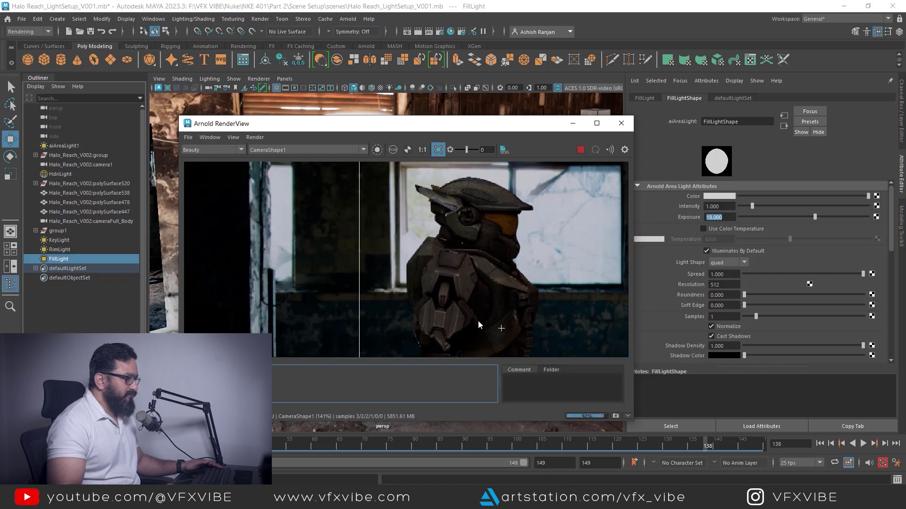
Compare the fill-only render with the two stored snapshots, return to the live render, and frame the torso.
left_click(208, 384)
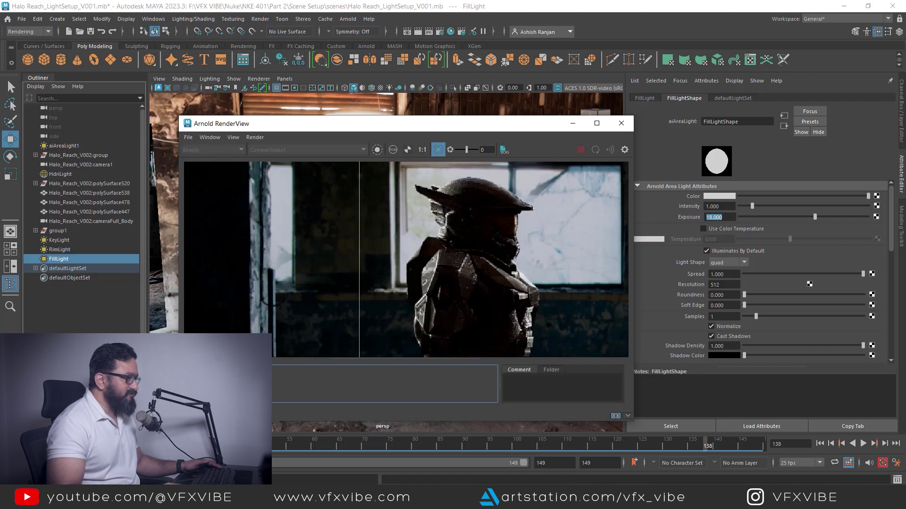
left_click(236, 383)
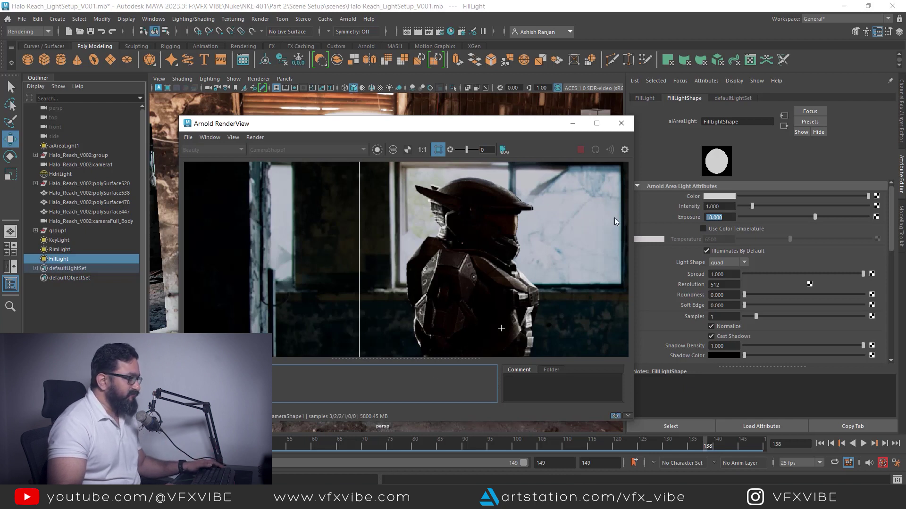
left_click(616, 416)
scroll(495, 249, "down", 3)
middle_click_drag(493, 286, 483, 239)
Set the intensity of both the key light and the rim light back to 1.
left_click(59, 240)
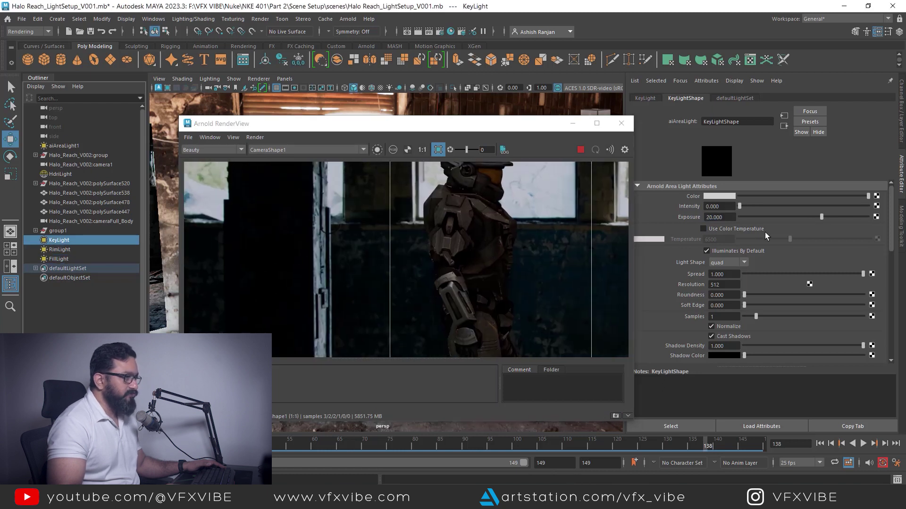
double_click(719, 206)
type("1")
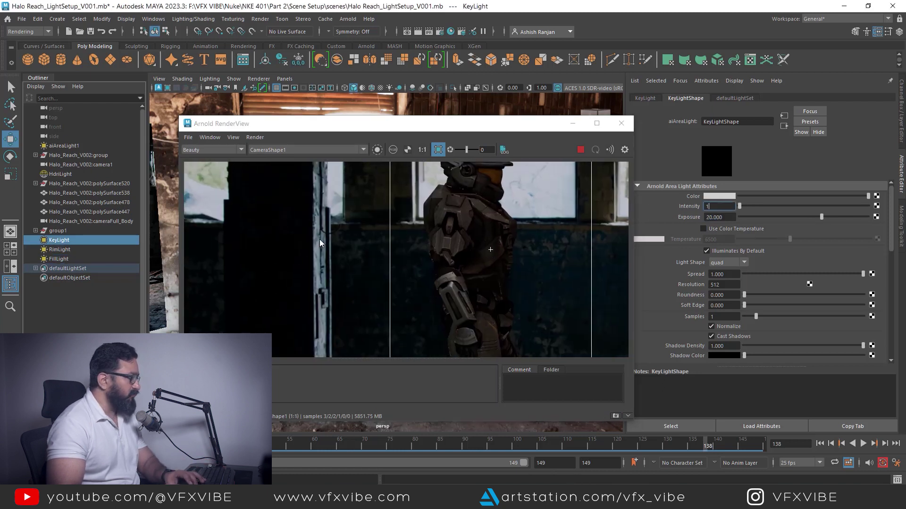
left_click(60, 250)
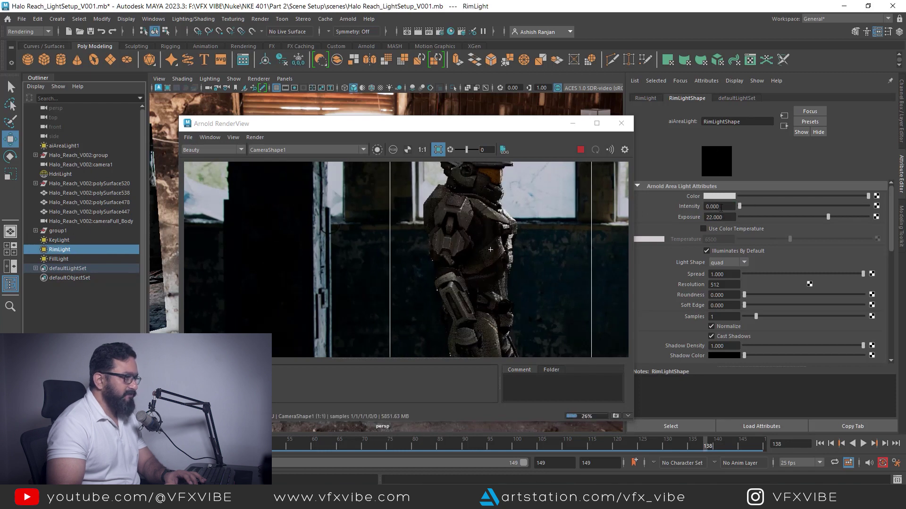
type("1")
key("Return")
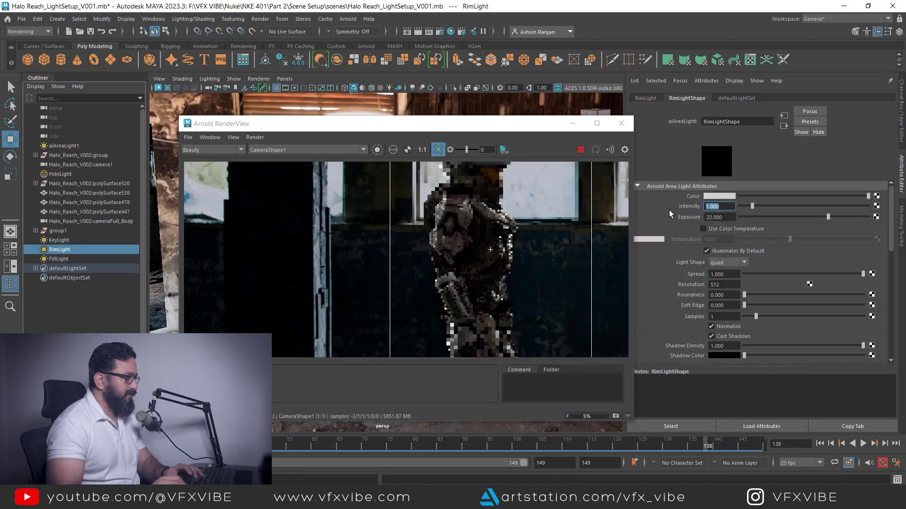
Check the combined lighting on the character, set the rim light's exposure to 21, and bring back the render window.
scroll(477, 255, "down", 3)
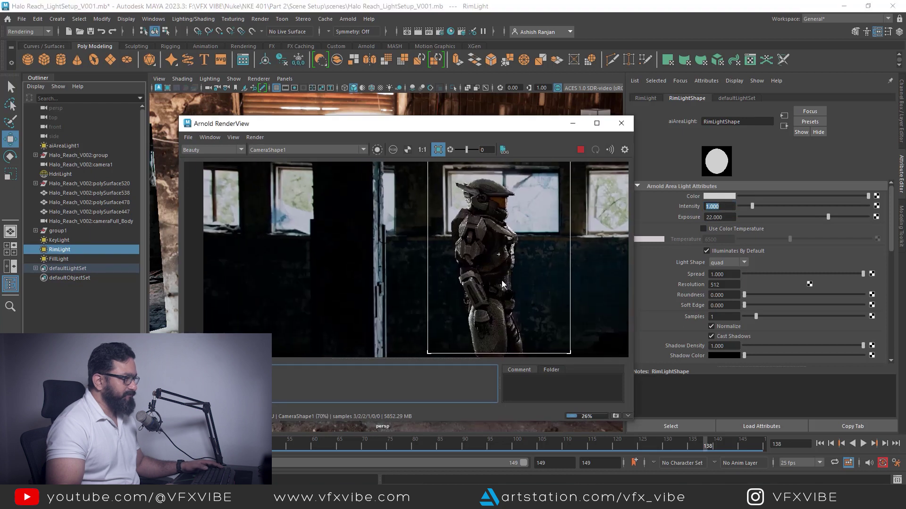
middle_click_drag(486, 301, 464, 321)
scroll(429, 295, "up", 3)
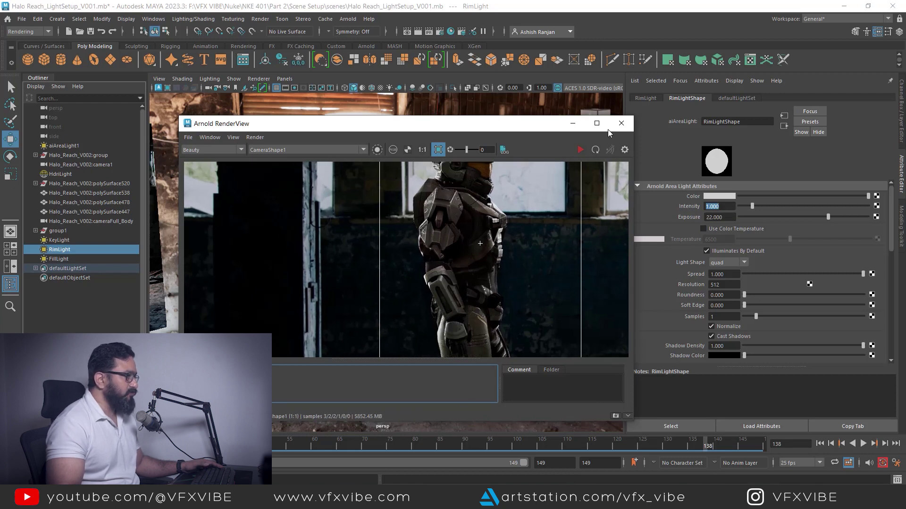
left_click(620, 123)
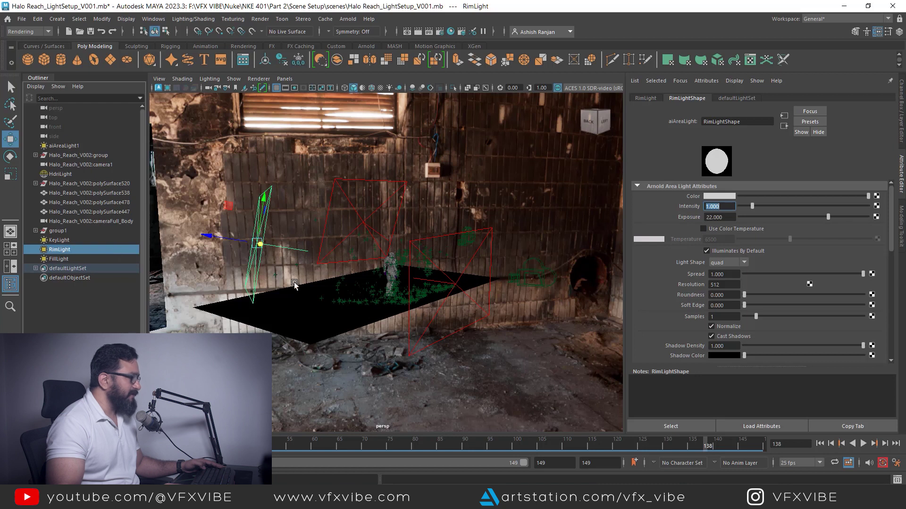
key("Tab")
type("21")
key("Return")
key("alt+Tab")
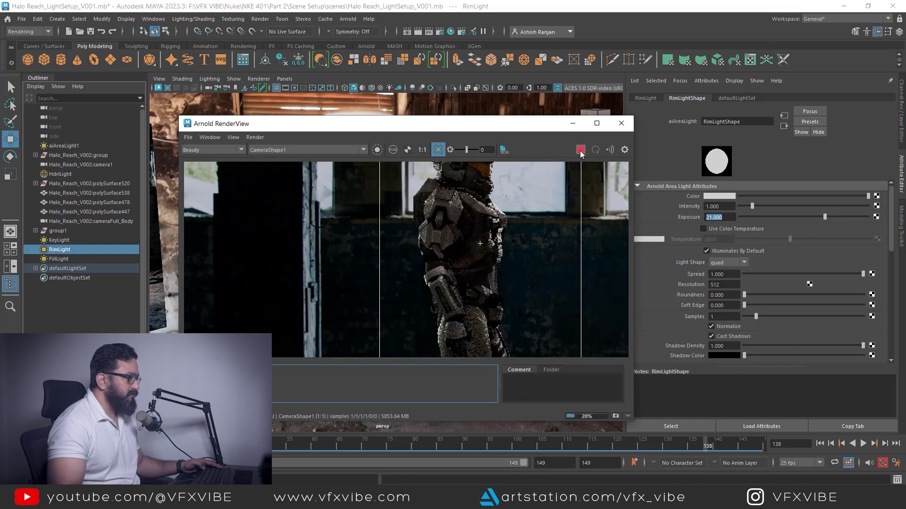
Shift the rim light slightly sideways, rotate it a little, and nudge its position again in the viewport.
left_click(572, 123)
left_click_drag(290, 398, 369, 405, "alt")
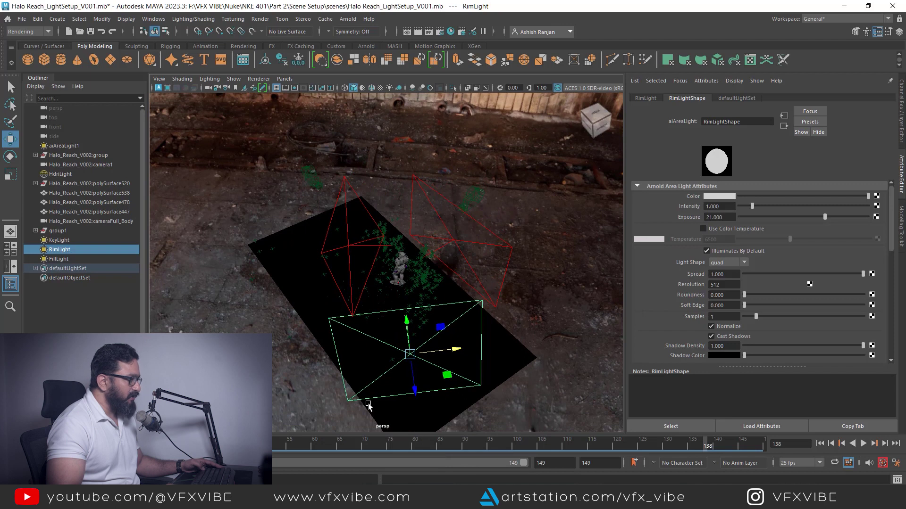
left_click_drag(456, 349, 441, 351)
key("e")
left_click_drag(413, 382, 405, 387)
key("w")
left_click_drag(489, 380, 491, 406, "alt")
mouse_move(450, 383)
left_mouse_down()
mouse_move(422, 382)
mouse_move(435, 356)
mouse_move(450, 376)
left_mouse_up()
key("r")
Restart the crop-region render and inspect the adjusted rim light on the helmet, torso and legs.
key("alt+Tab")
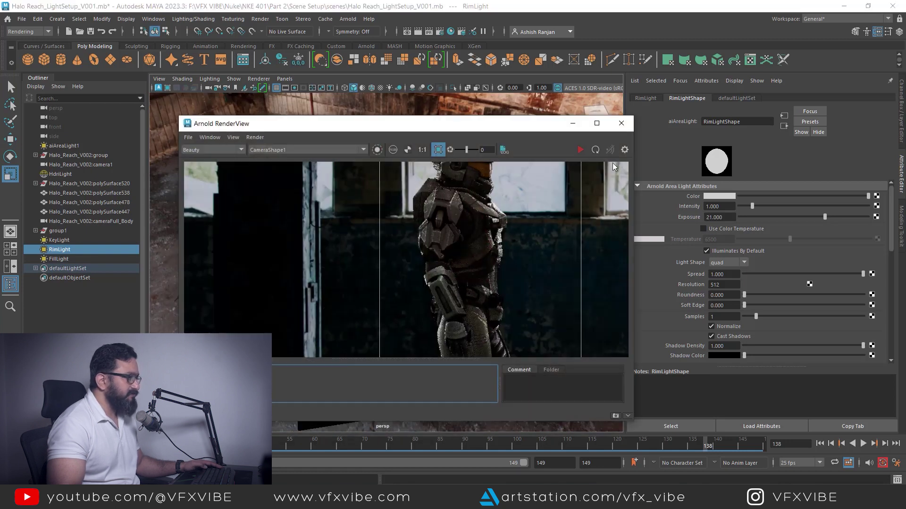
left_click(578, 149)
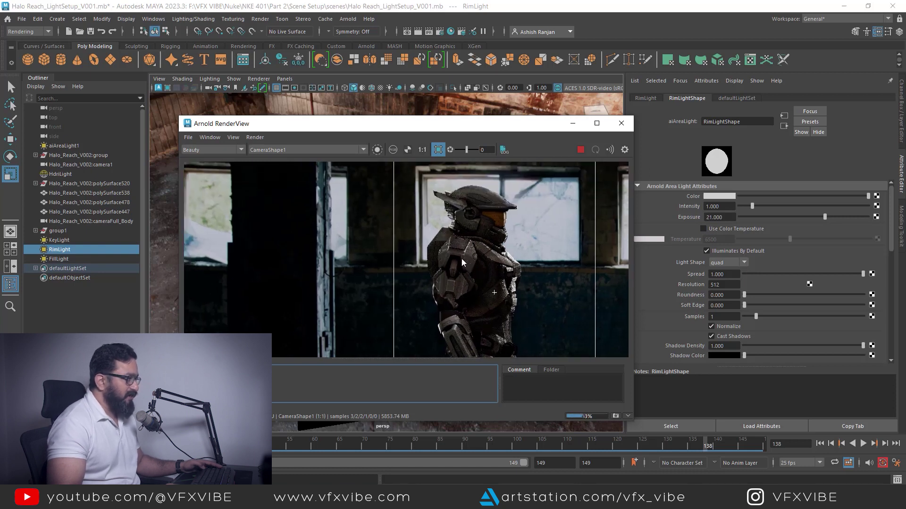
scroll(453, 240, "up", 5)
scroll(457, 240, "down", 4)
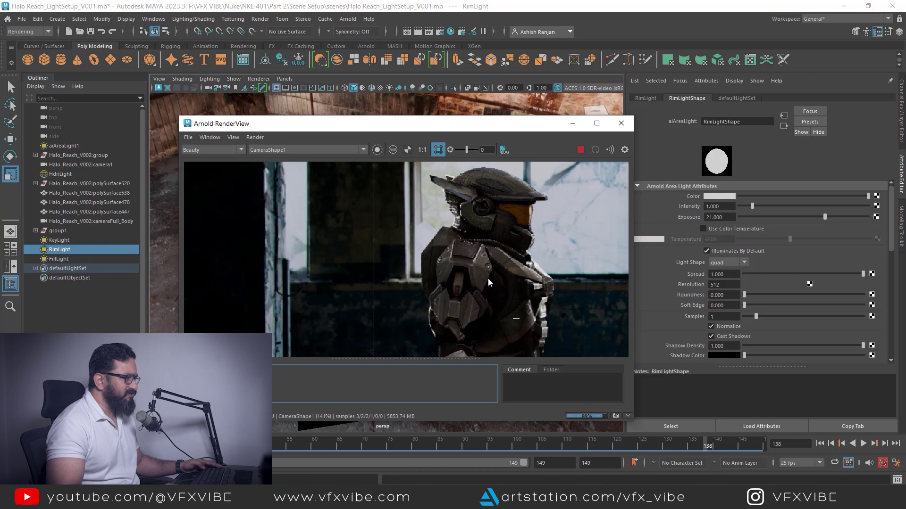
scroll(487, 312, "down", 3)
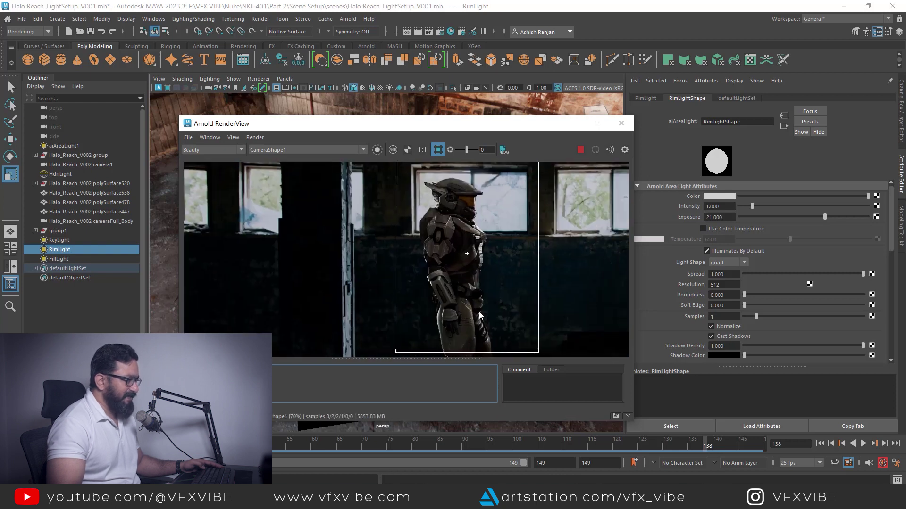
Turn off the crop region, render the full frame, and examine the helmet and body lighting against the background.
scroll(484, 304, "down", 2)
left_click(438, 149)
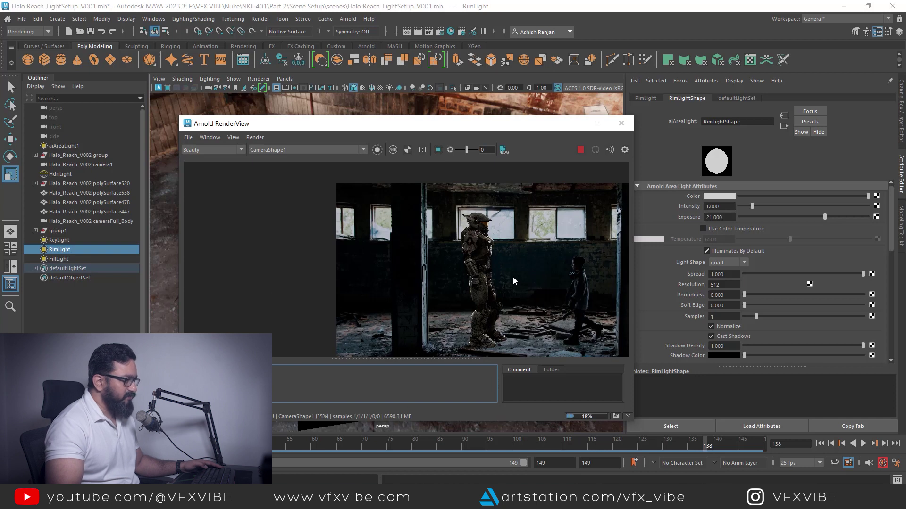
scroll(403, 256, "up", 3)
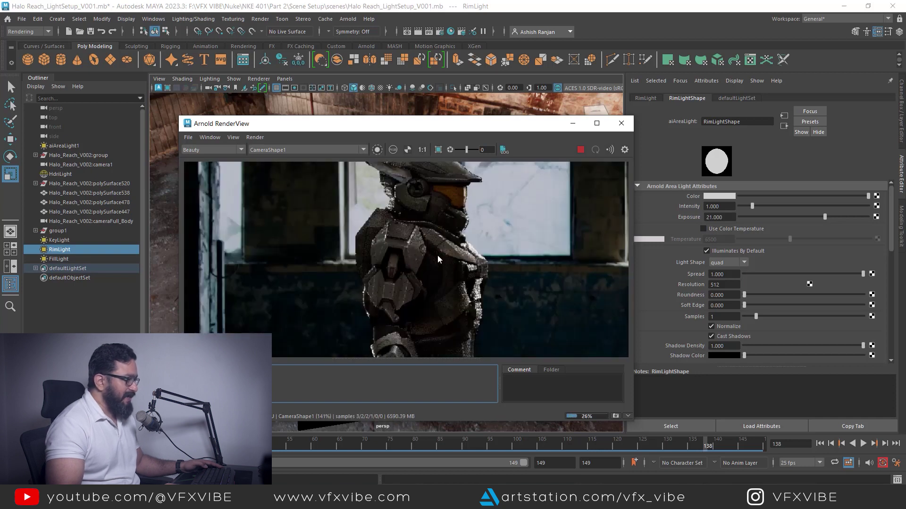
scroll(461, 256, "down", 1)
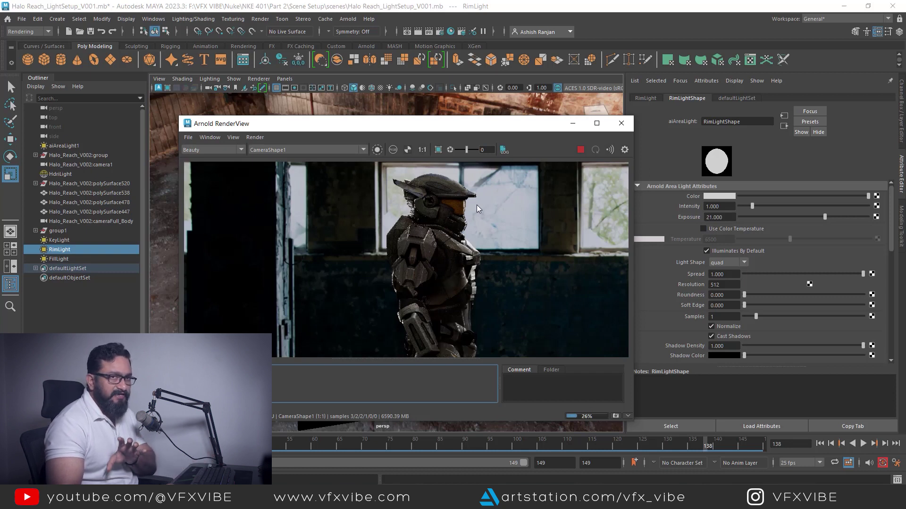
scroll(477, 205, "down", 3)
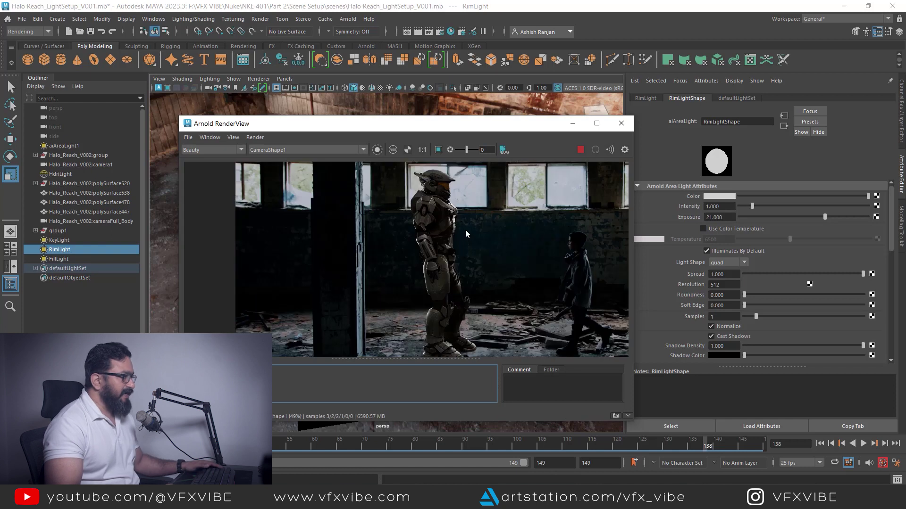
scroll(448, 236, "up", 5)
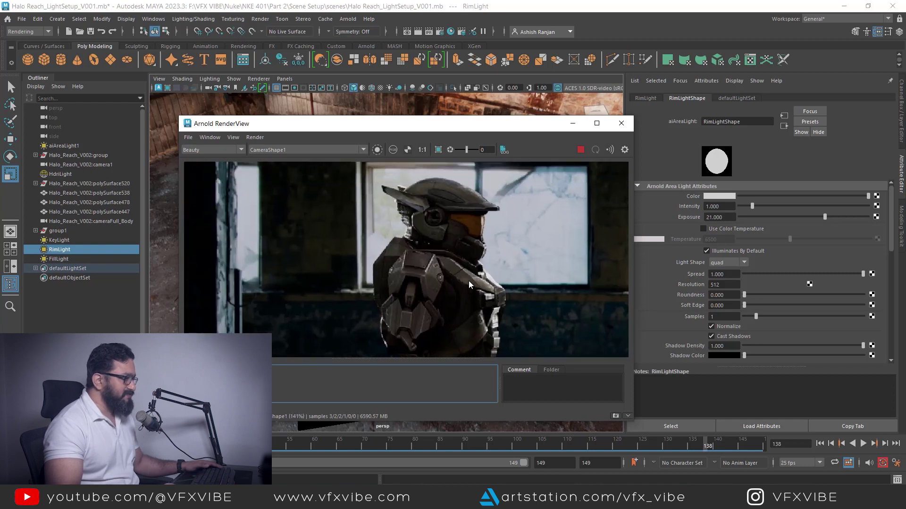
scroll(429, 248, "up", 3)
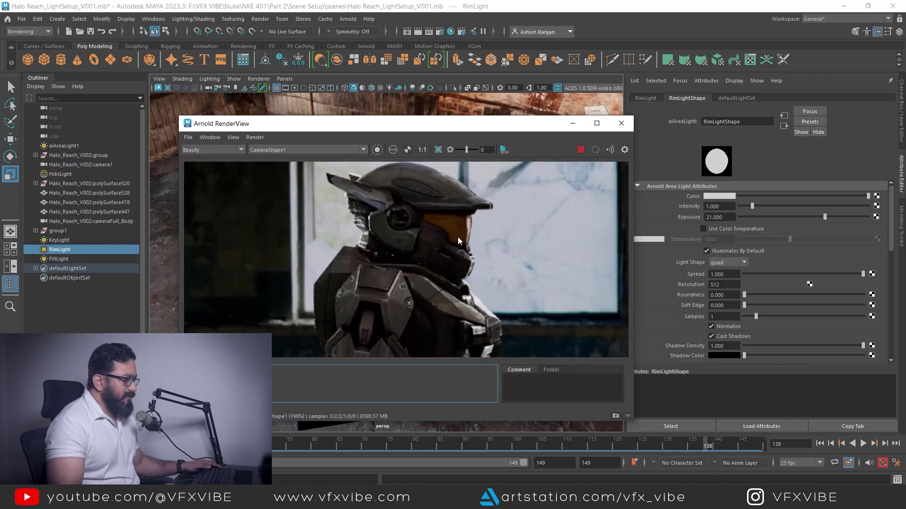
scroll(457, 237, "down", 4)
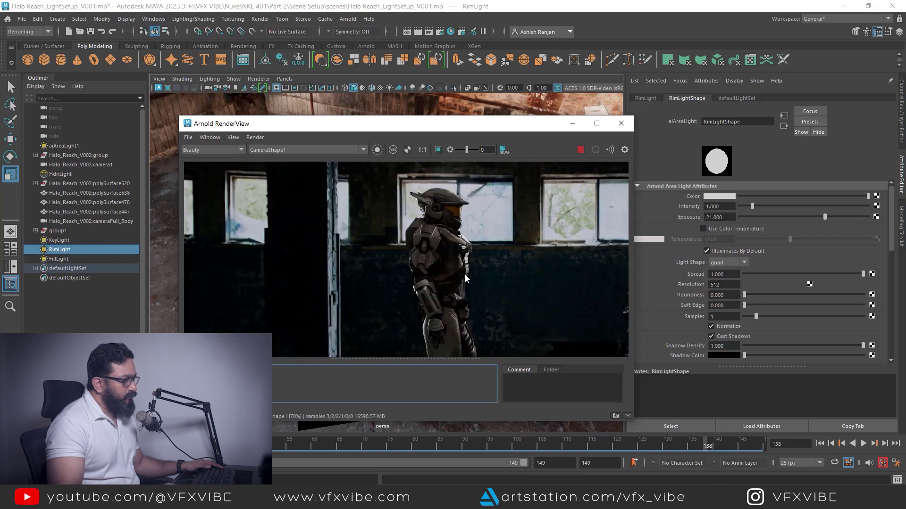
scroll(467, 238, "up", 4)
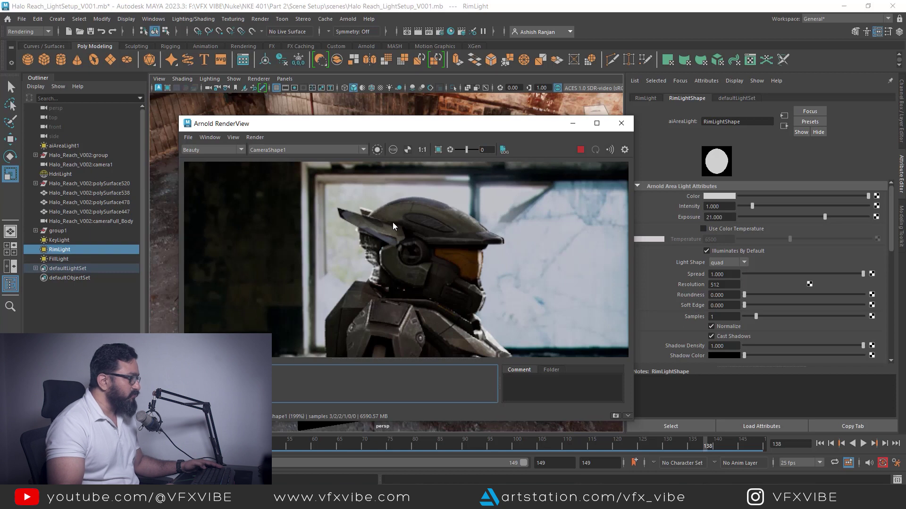
Create another Arnold area light at the character, scale it up, and change its light shape to disk.
left_click(573, 124)
left_click_drag(402, 311, 357, 332, "alt")
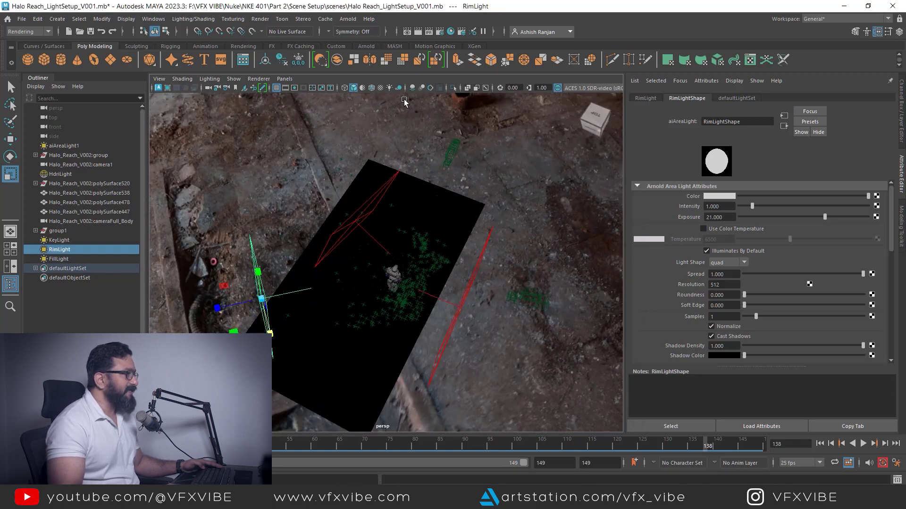
left_click(469, 69)
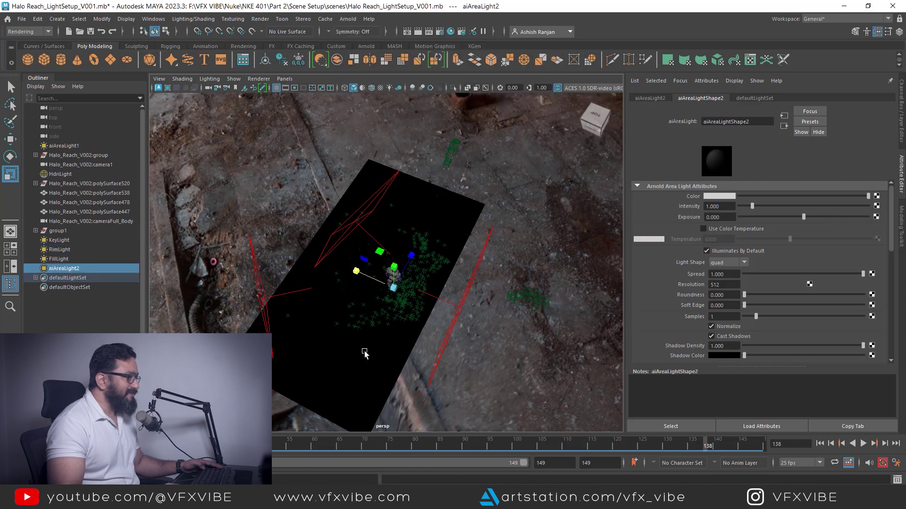
left_click_drag(393, 292, 458, 290)
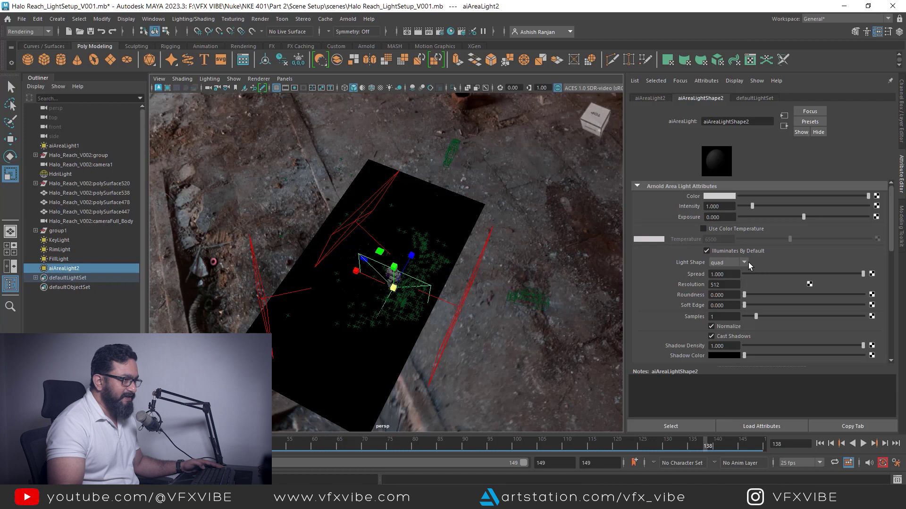
left_click(721, 289)
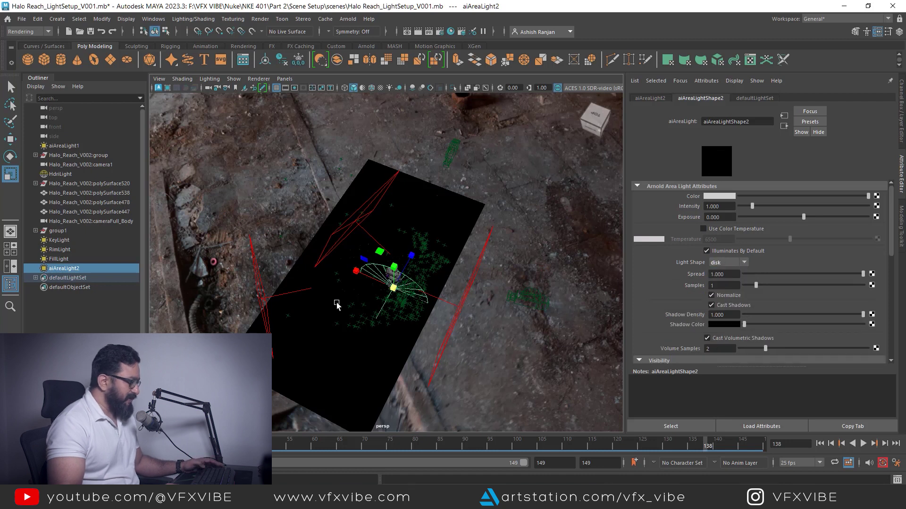
Look through the disk area light and reframe its view so it aims at the character's helmet, shoulder and torso.
left_click_drag(414, 325, 360, 318, "alt")
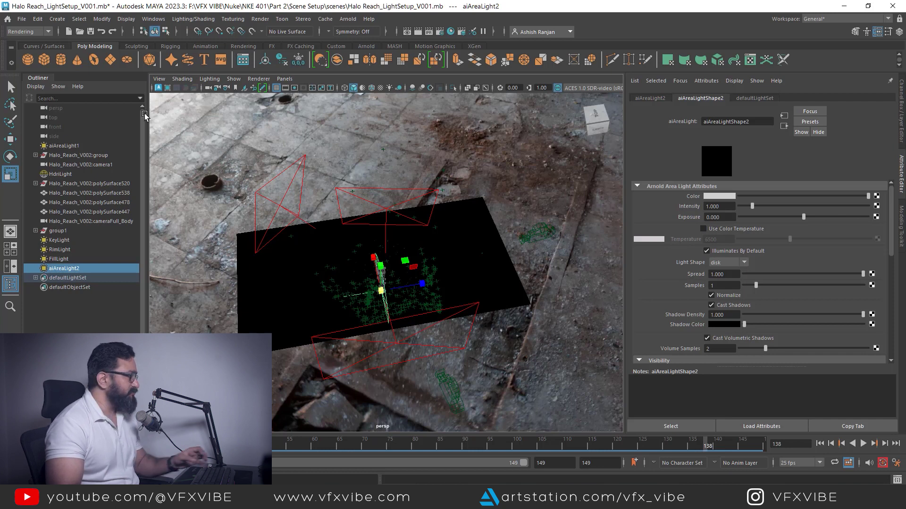
left_click(284, 79)
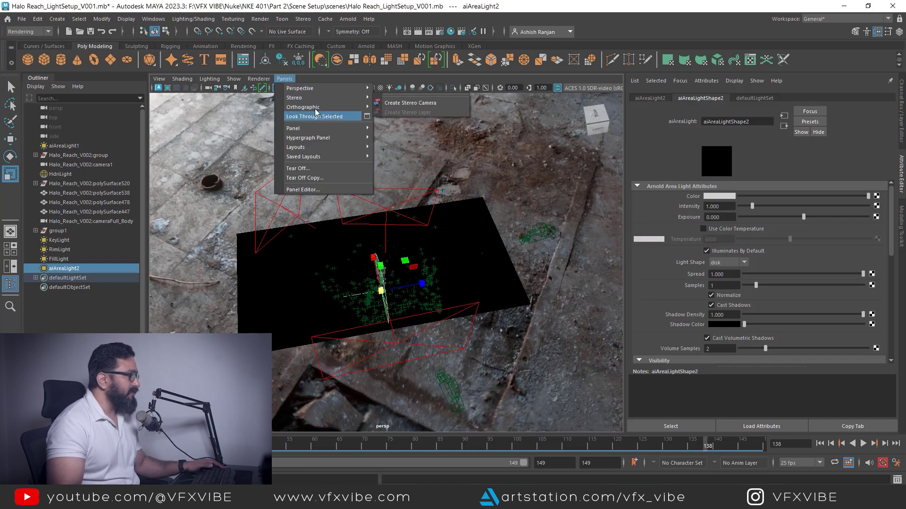
left_click(309, 115)
left_click_drag(413, 223, 473, 265, "alt")
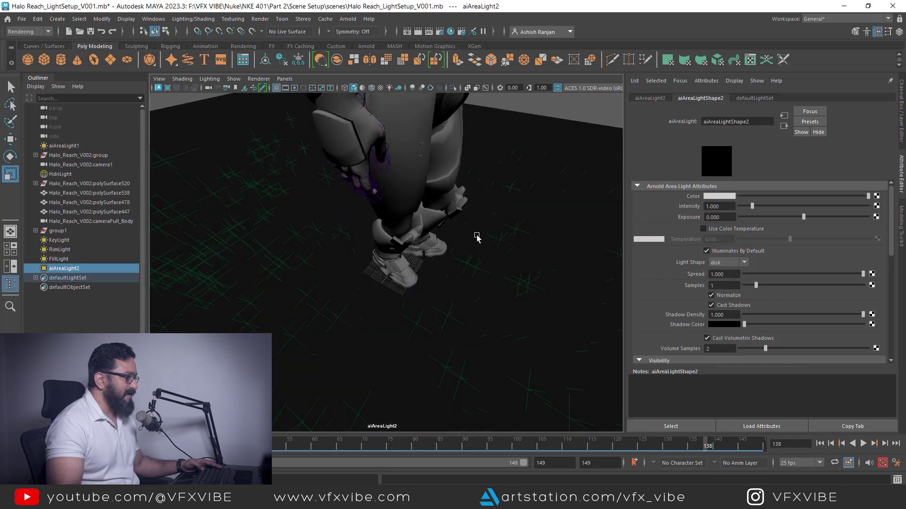
middle_click_drag(476, 236, 506, 331, "alt")
right_click_drag(541, 328, 493, 303, "alt")
left_click_drag(407, 313, 431, 247, "alt")
right_click_drag(430, 246, 439, 271, "alt")
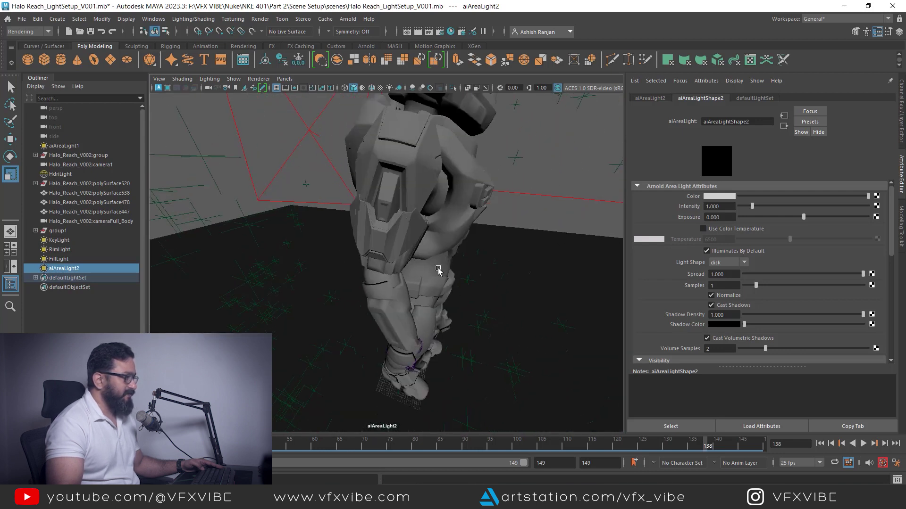
middle_click_drag(438, 271, 439, 289, "alt")
left_click_drag(439, 289, 406, 271, "alt")
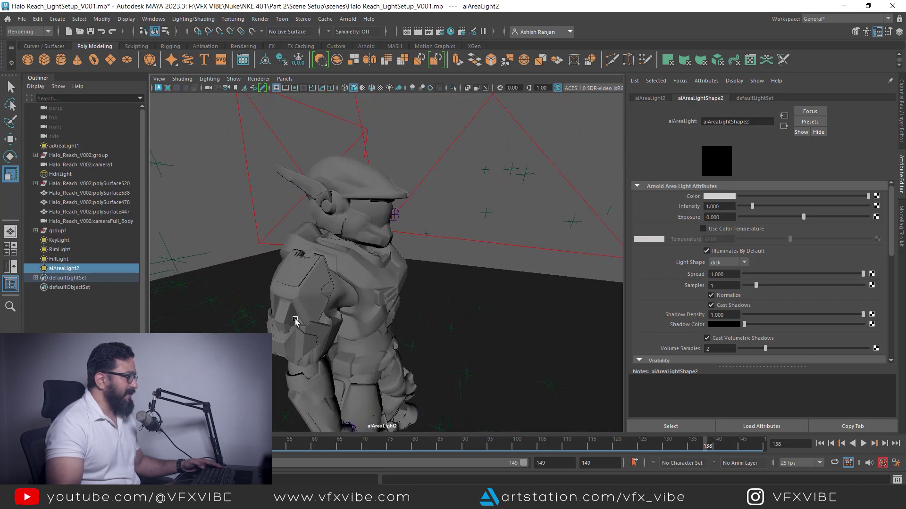
left_click_drag(412, 296, 455, 354)
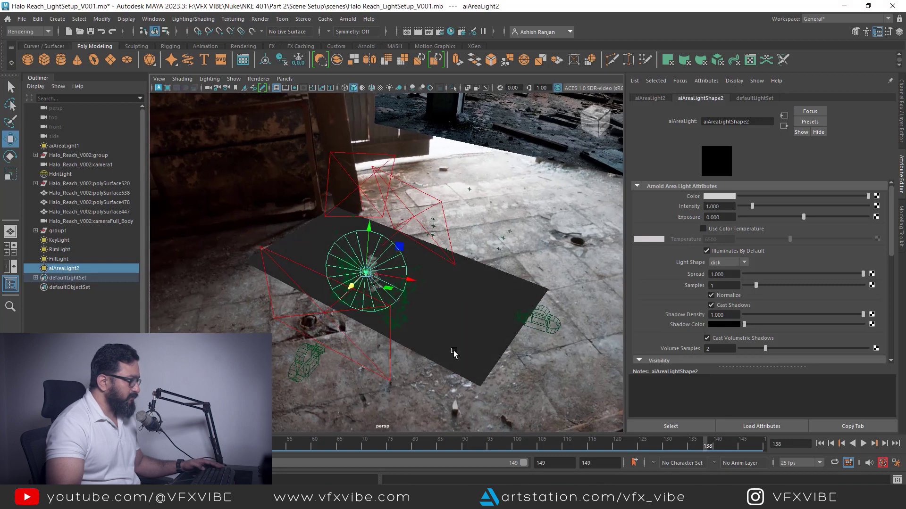
Adjust the scale of the disk light beside the character in the perspective view.
key("r")
left_click_drag(365, 273, 297, 289)
left_click_drag(408, 349, 436, 353, "alt")
scroll(359, 300, "up", 5)
Define a crop region around the helmet and torso in the Arnold RenderView and start the render.
left_click(198, 500)
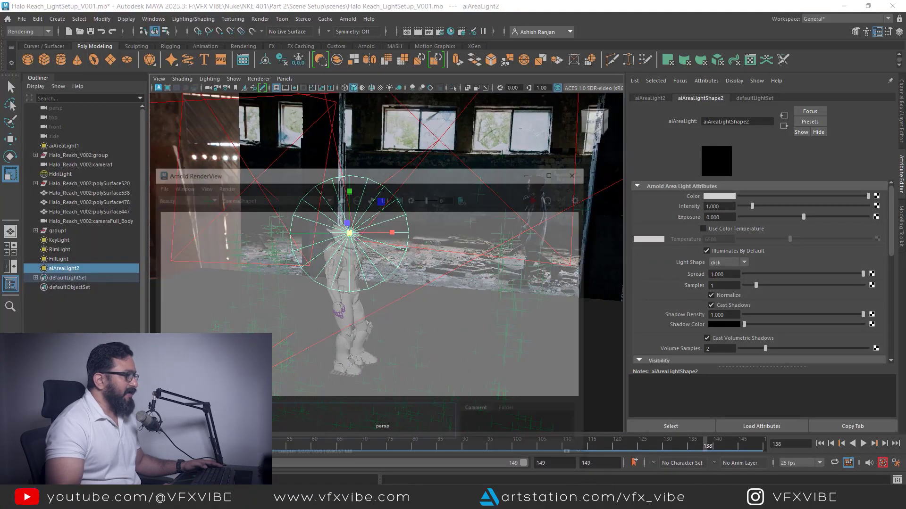
scroll(448, 239, "down", 3)
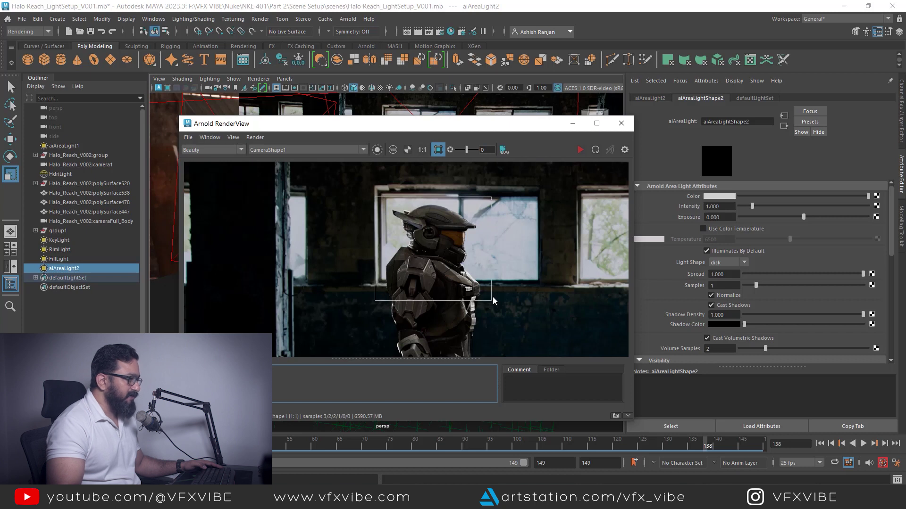
left_click_drag(505, 307, 507, 310)
left_click(580, 150)
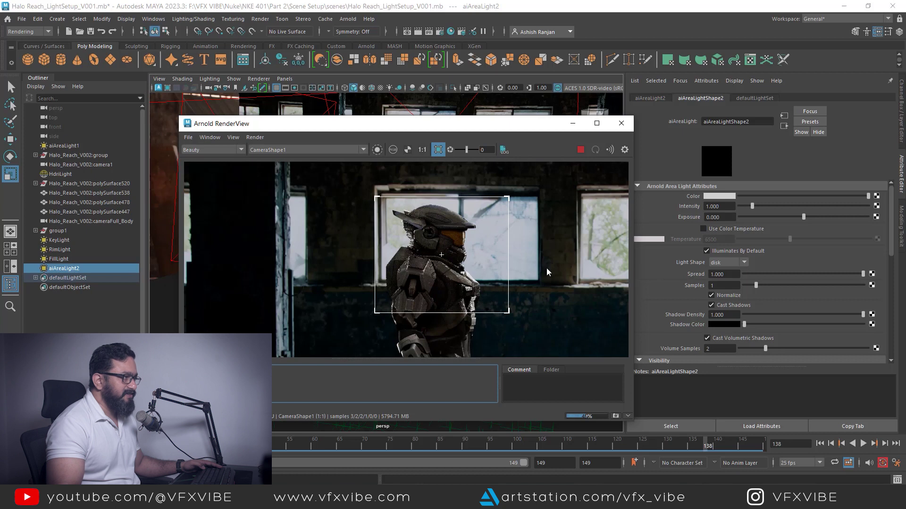
Try exposures of 25 and 15 on the disk light while the crop region renders.
left_click(720, 217)
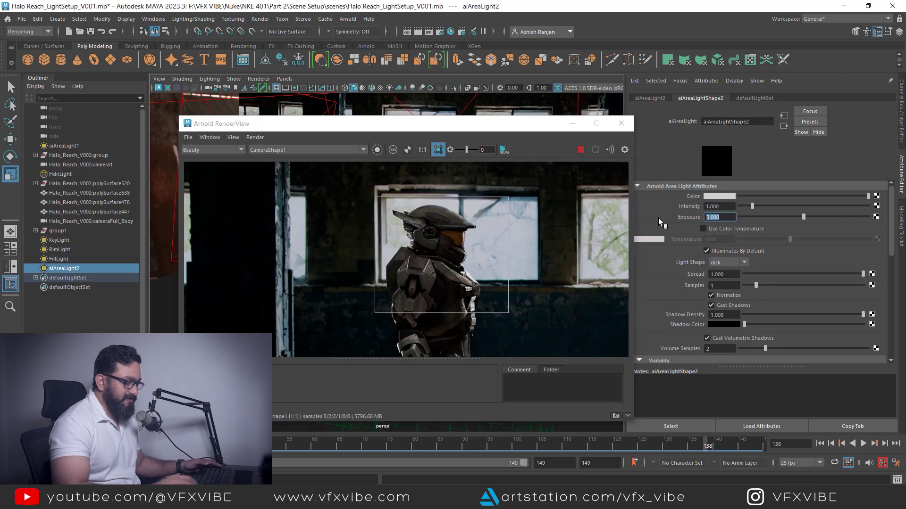
type("25")
key("Return")
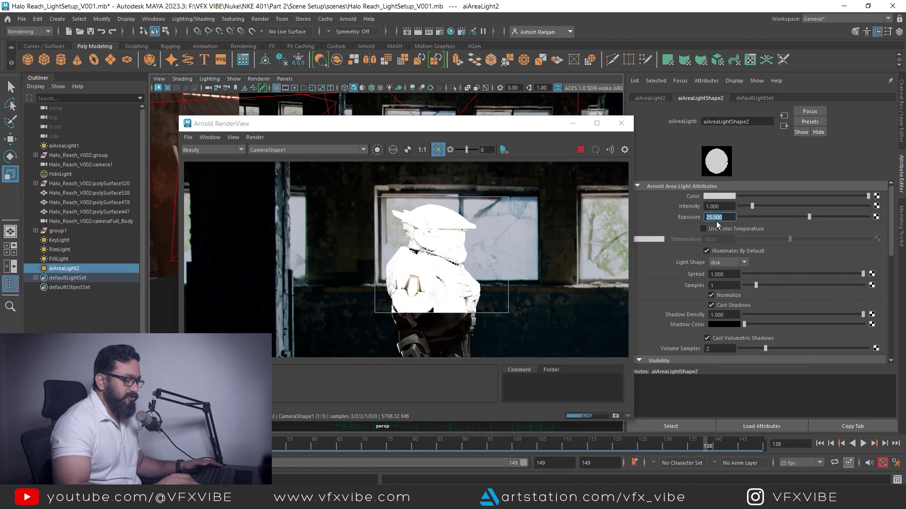
key("Return")
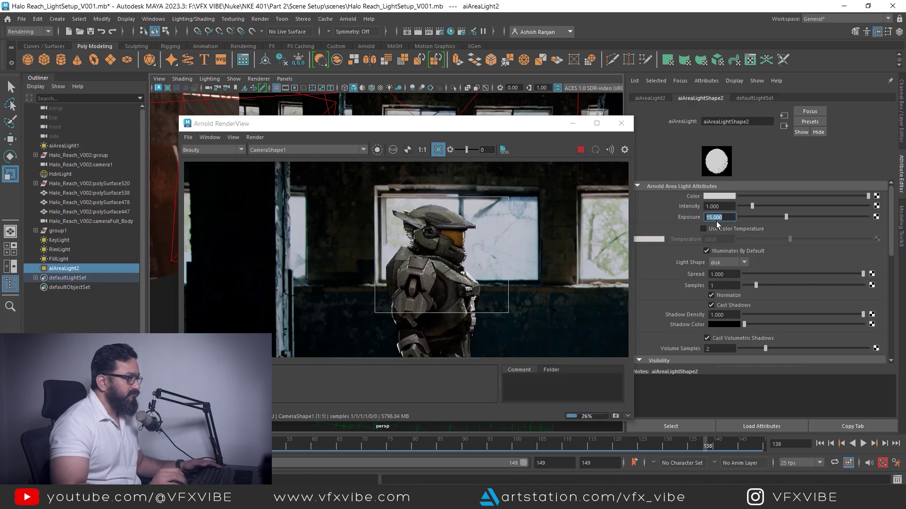
Set the disk light's exposure to 13, stop the render, and inspect the helmet and shoulder up close.
type("12")
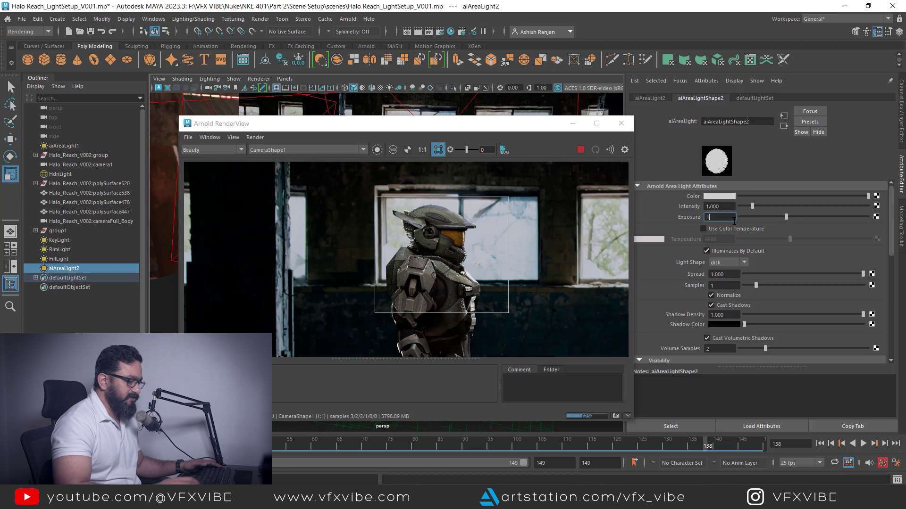
key("Return")
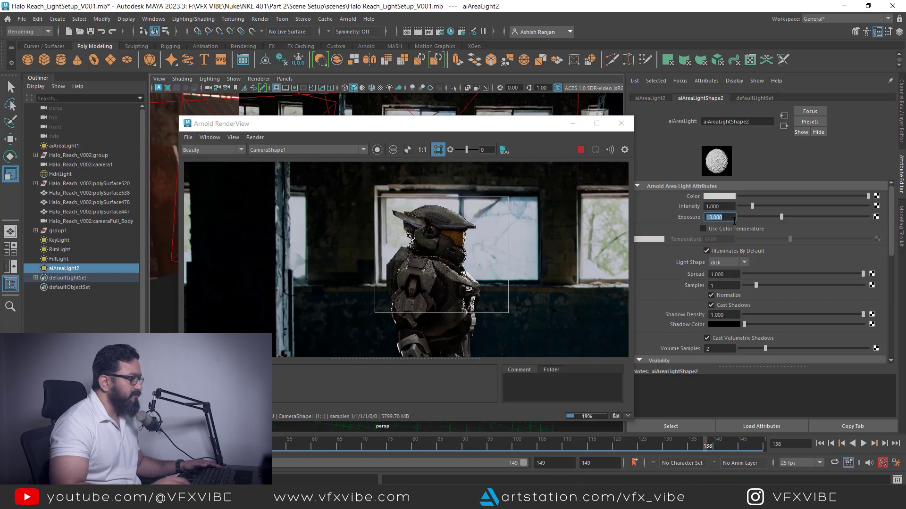
left_click(581, 150)
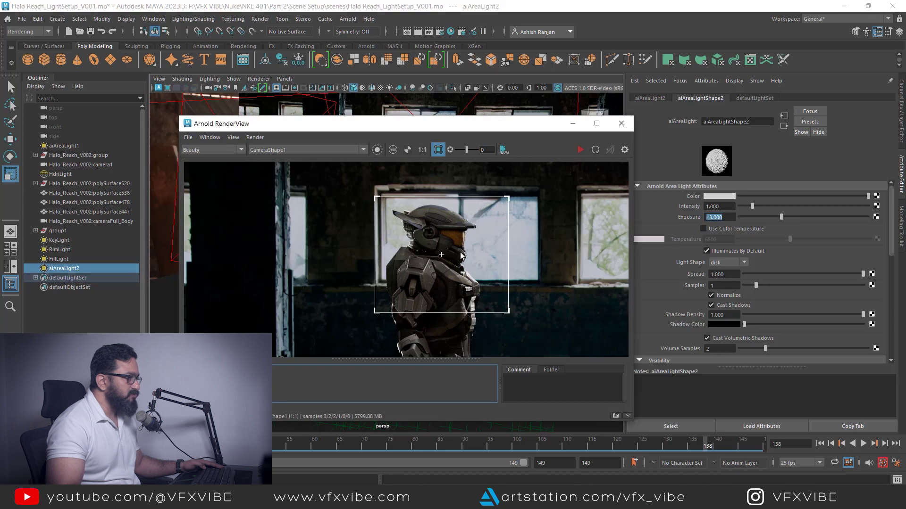
scroll(442, 270, "up", 3)
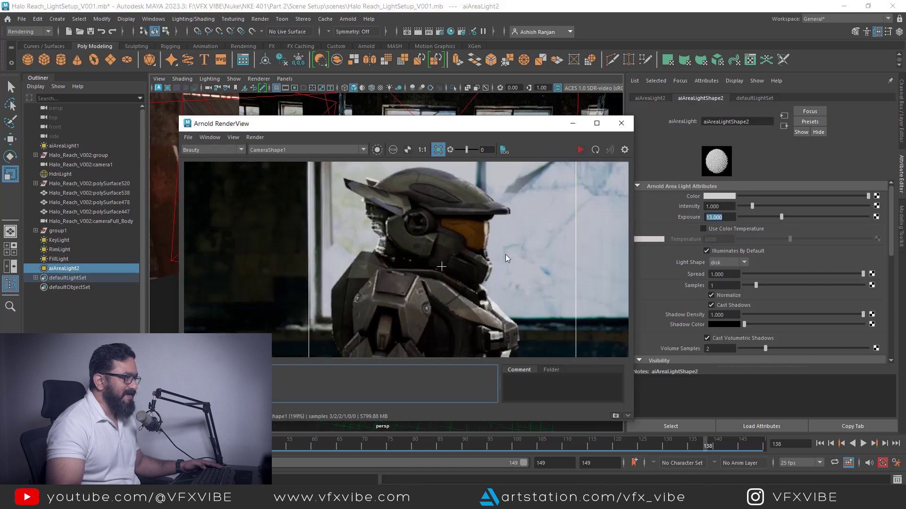
Rescale the disk light, adjust its height, and shift it slightly sideways next to the character.
left_click(573, 125)
left_click_drag(425, 293, 415, 308, "alt")
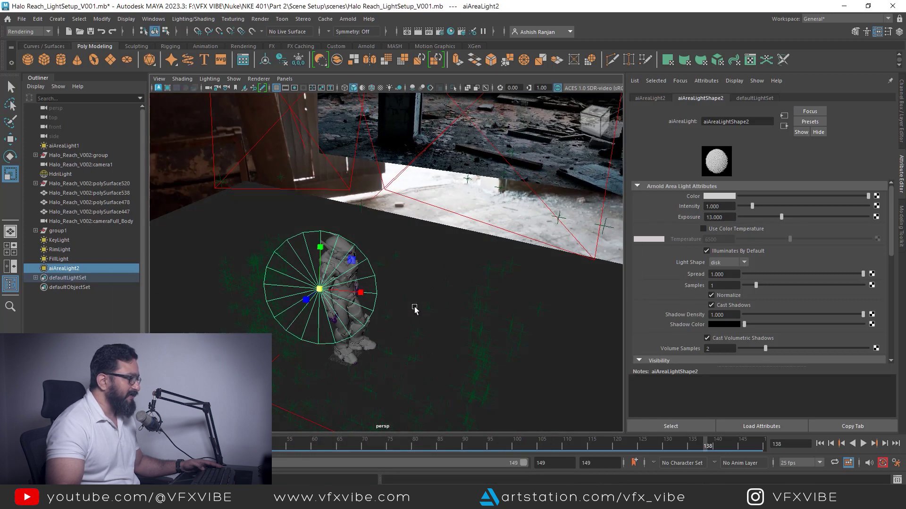
left_click_drag(319, 291, 322, 315)
key("w")
left_click_drag(316, 244, 317, 264)
left_click_drag(439, 372, 457, 387, "alt")
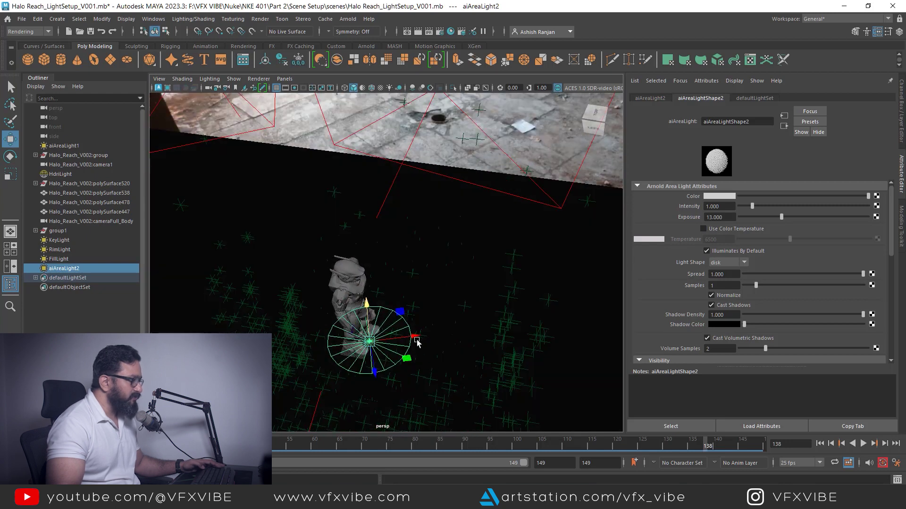
left_click_drag(416, 339, 412, 339)
mouse_move(497, 405)
left_mouse_down("alt")
mouse_move(457, 366)
mouse_move(499, 388)
left_mouse_up("alt")
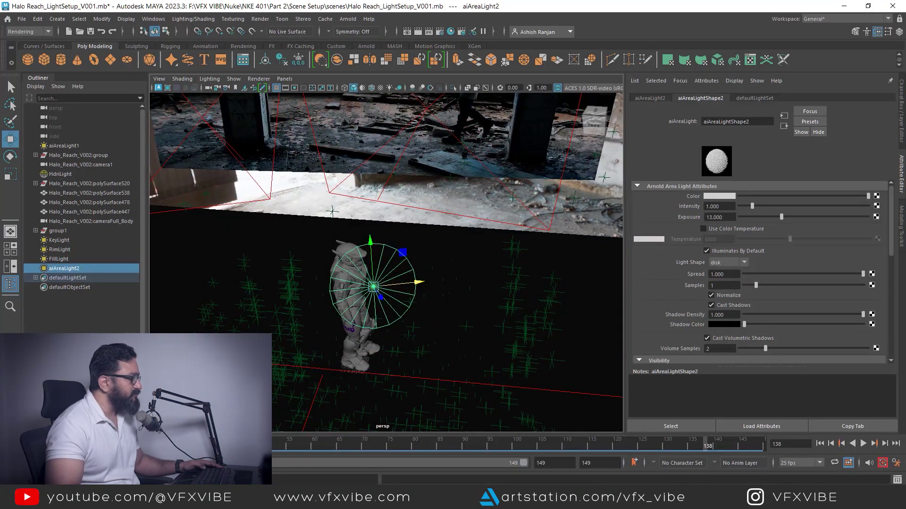
Rerender the crop region and compare the repositioned disk light's result with the stored render snapshot.
key("alt+Tab")
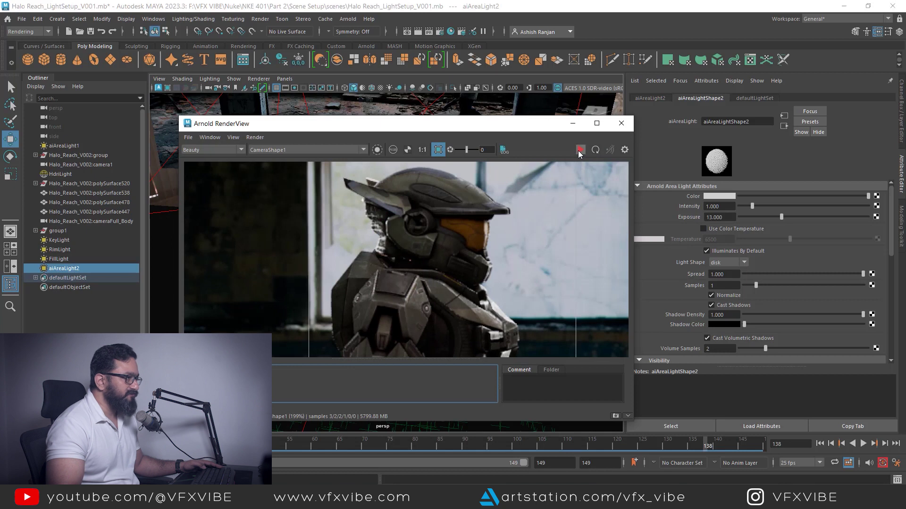
left_click(580, 150)
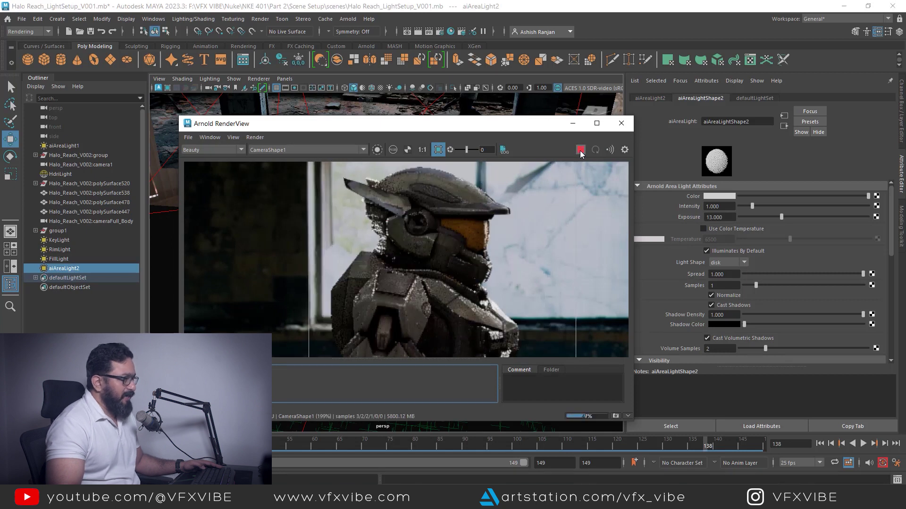
scroll(440, 284, "down", 2)
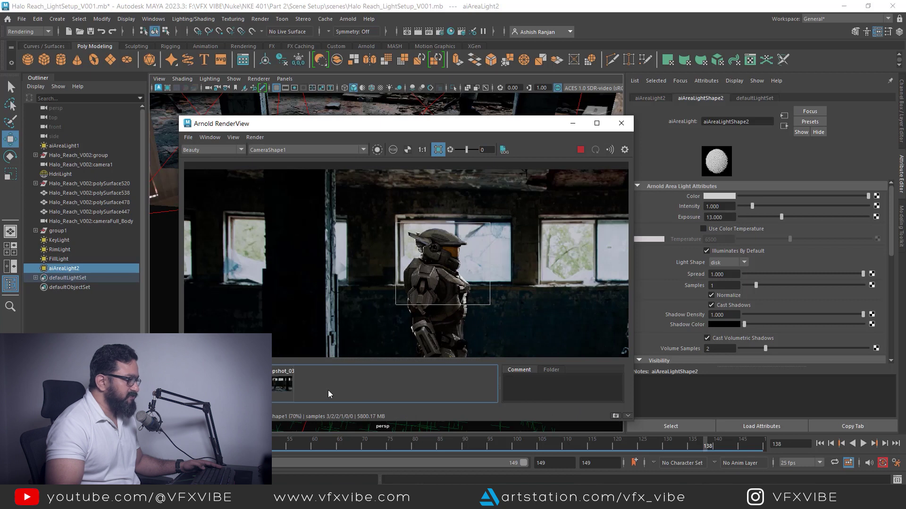
left_click(274, 380)
left_click(272, 386)
left_click(272, 385)
left_click(273, 385)
left_click(273, 385)
left_click(272, 386)
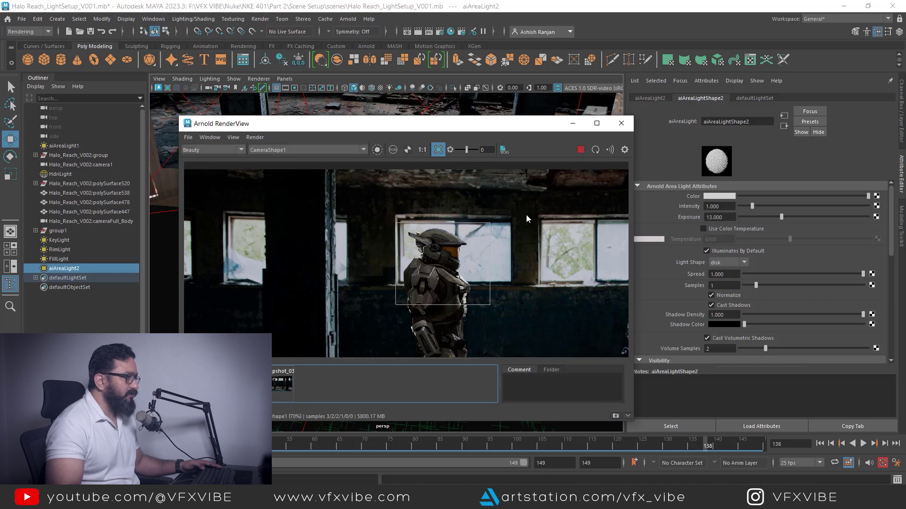
Create a further Arnold area light at the character, raise it to about mid-body height, and scale it up.
left_click(572, 129)
left_click_drag(479, 313, 364, 236, "alt")
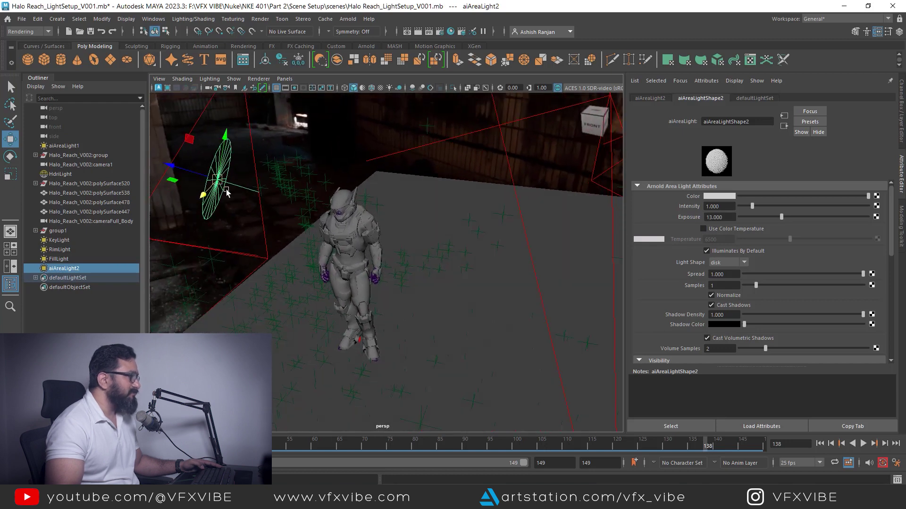
left_click(348, 19)
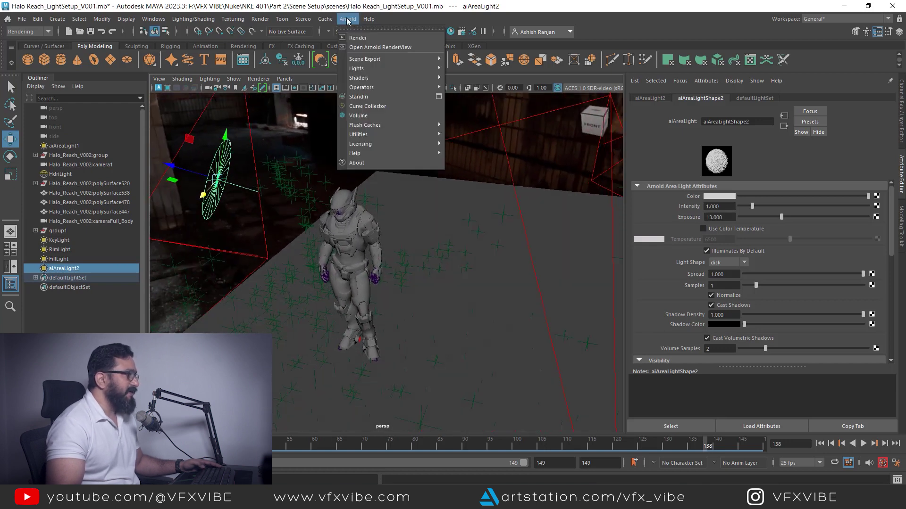
mouse_move(365, 70)
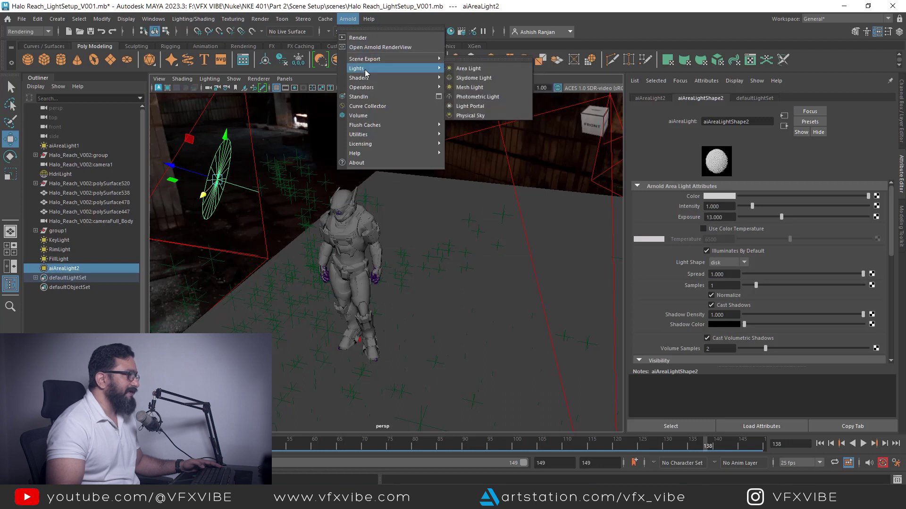
left_click(474, 69)
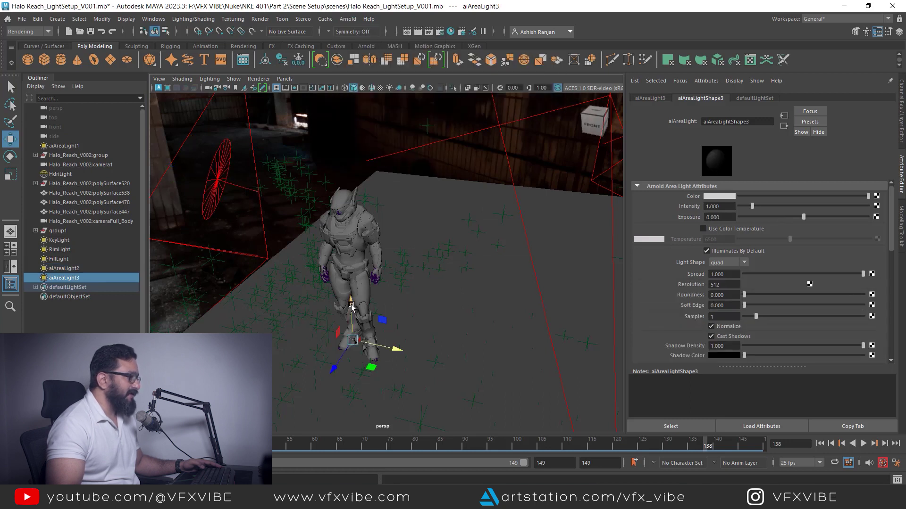
left_click_drag(351, 305, 350, 254)
key("r")
left_click_drag(352, 291, 437, 268)
Change the newest area light's shape to disk and move it out in front of the character.
left_click(728, 261)
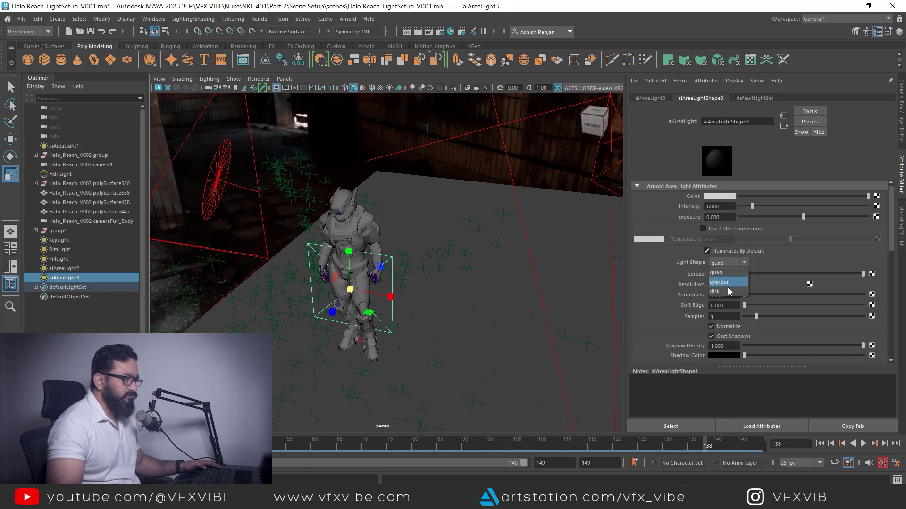
left_click(719, 283)
left_click_drag(471, 241, 457, 312, "alt")
key("w")
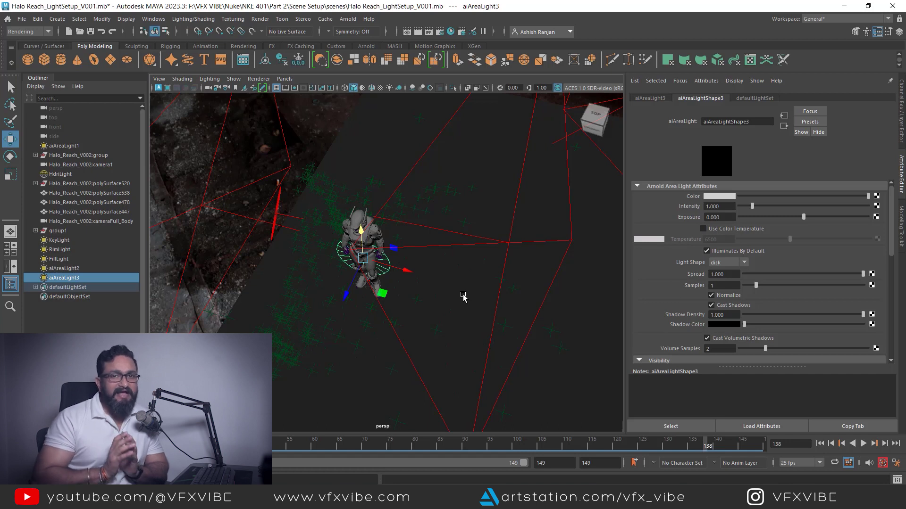
left_click_drag(463, 297, 386, 186, "alt")
left_click_drag(406, 264, 307, 283, "alt")
left_click_drag(391, 319, 457, 302, "alt")
Look through the newest disk light, reframe its view to aim it at the character, and return to the perspective view.
left_click(285, 79)
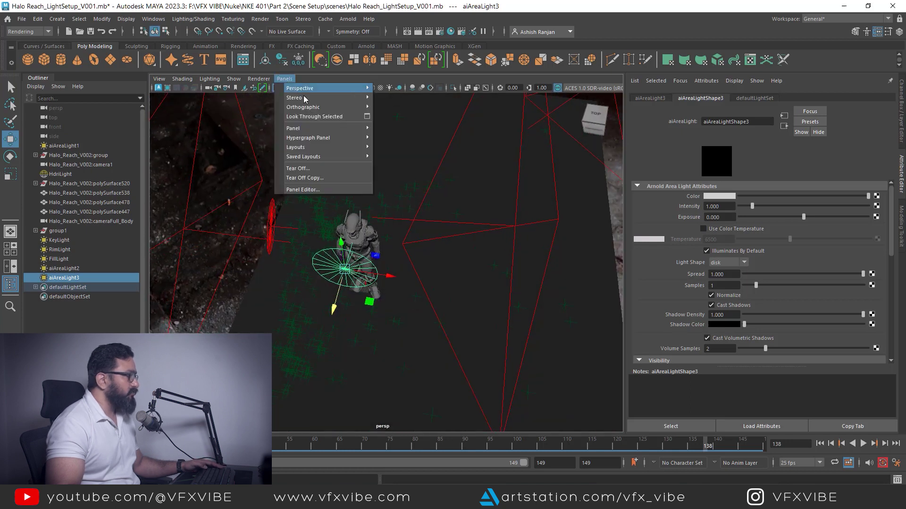
left_click(302, 111)
left_click_drag(472, 350, 368, 370, "alt")
scroll(538, 344, "down", 7)
left_click_drag(521, 350, 414, 275, "alt")
key("space")
left_click_drag(442, 336, 428, 309, "alt")
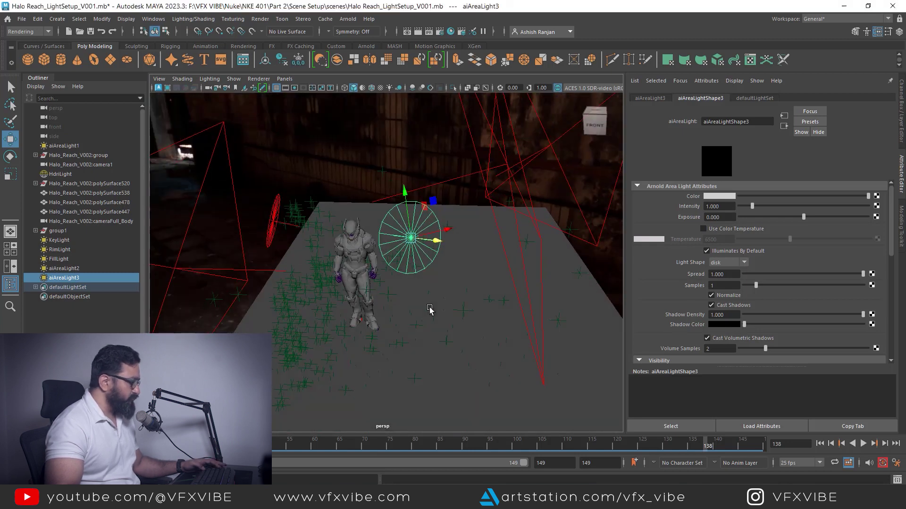
Fine-tune the newest disk light's scale and nudge its position near the character.
key("r")
mouse_move(398, 245)
middle_mouse_down()
mouse_move(366, 261)
mouse_move(388, 258)
middle_mouse_up()
left_click_drag(388, 258, 399, 341, "alt")
key("w")
left_click_drag(440, 285, 426, 290)
left_click_drag(406, 336, 460, 309, "alt")
Restart the crop-region render, zoomed in on the helmet, and set the newest disk light's exposure to 25.
left_click(235, 498)
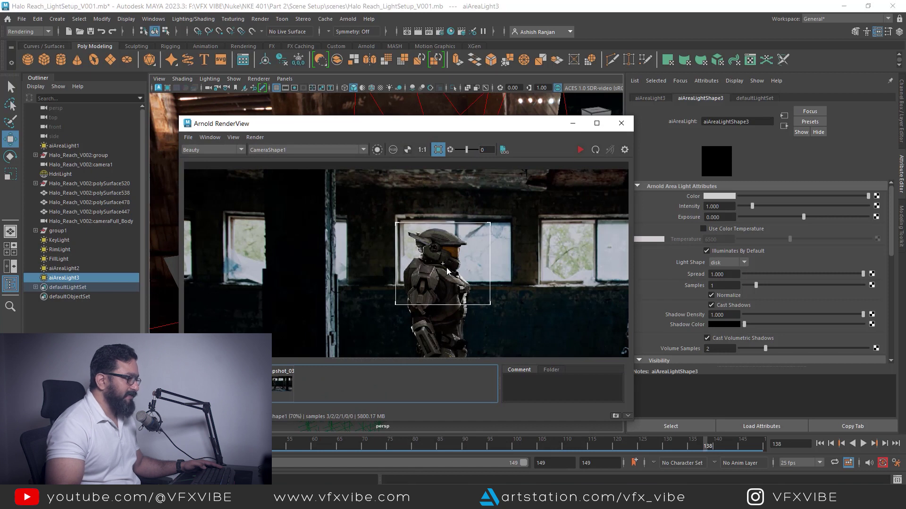
scroll(447, 271, "up", 3)
left_click(580, 149)
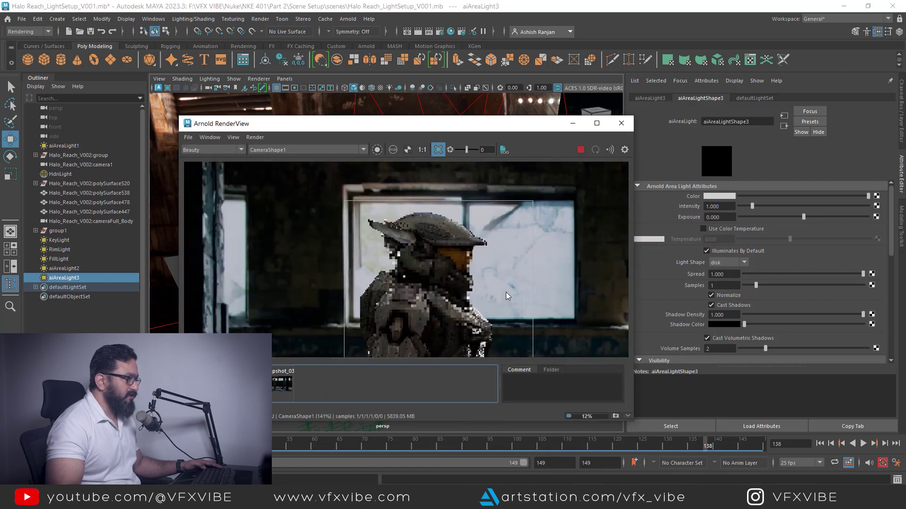
left_click(720, 217)
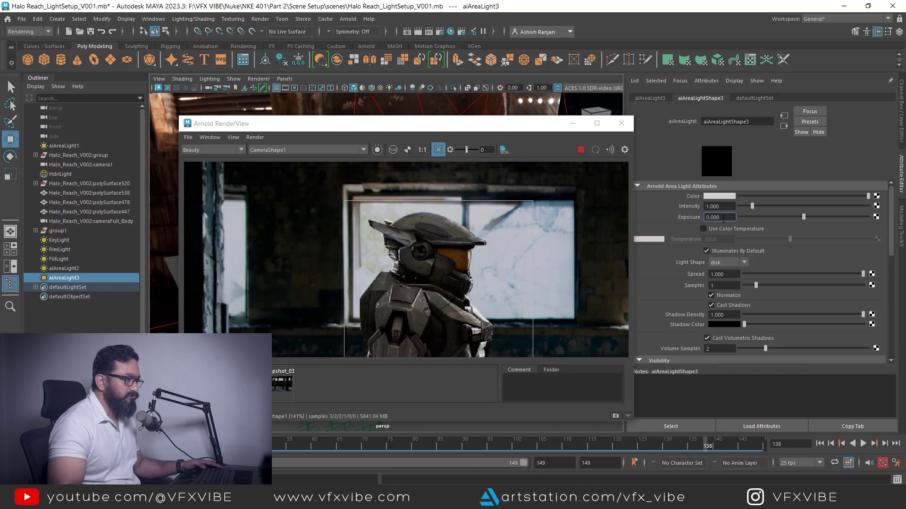
type("25")
key("Return")
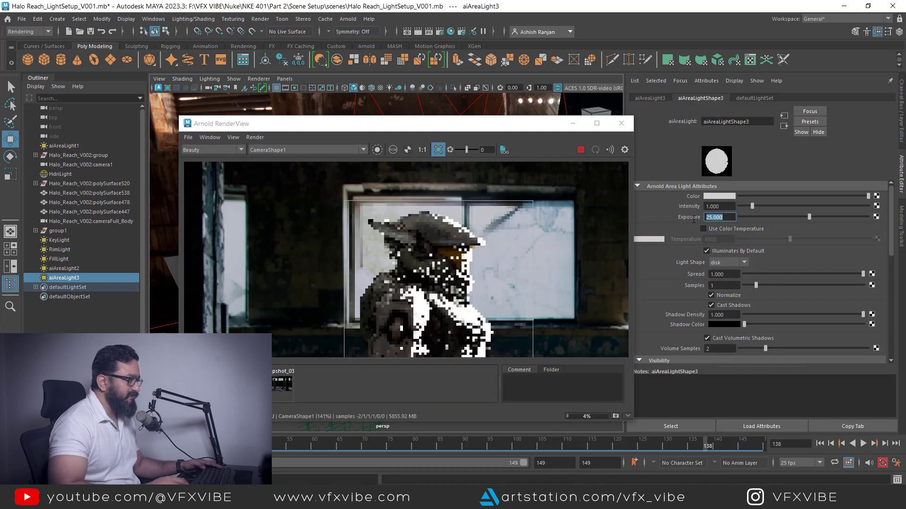
Reduce the newest disk light's exposure to 15, then settle on 14.
type("15")
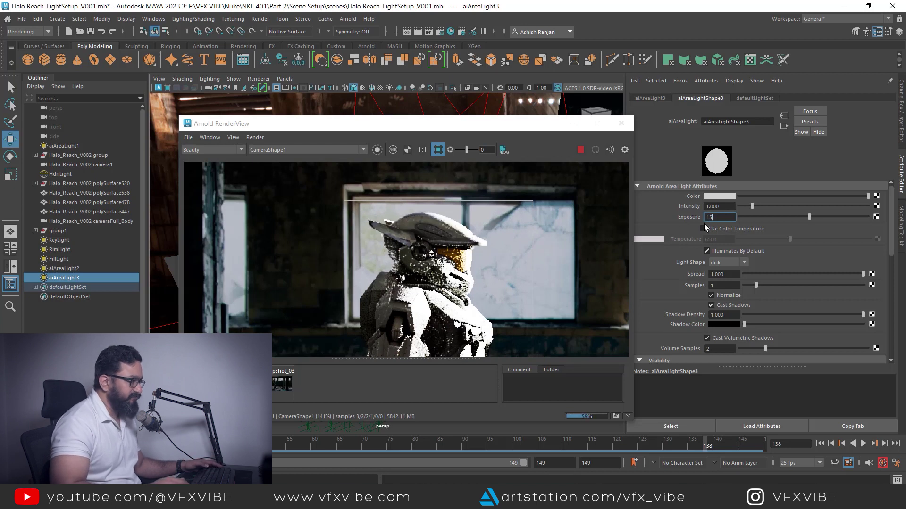
key("Return")
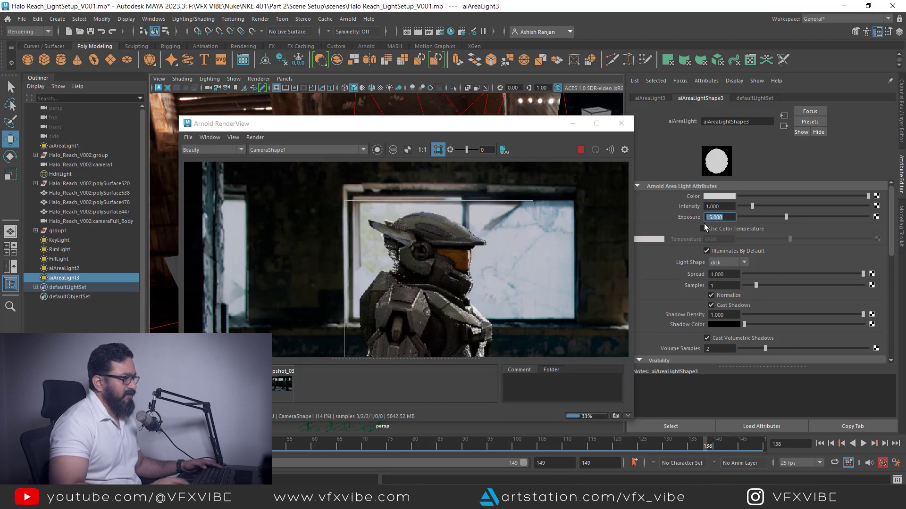
type("1")
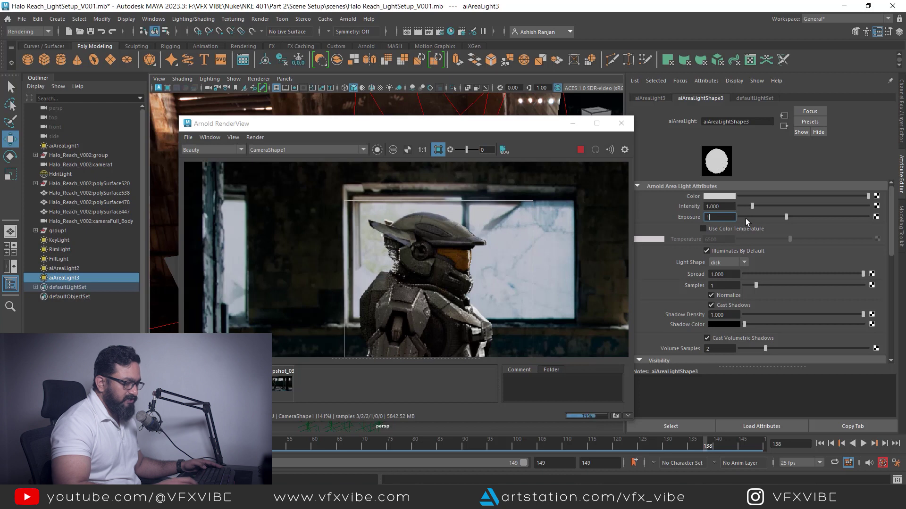
type("4")
key("Return")
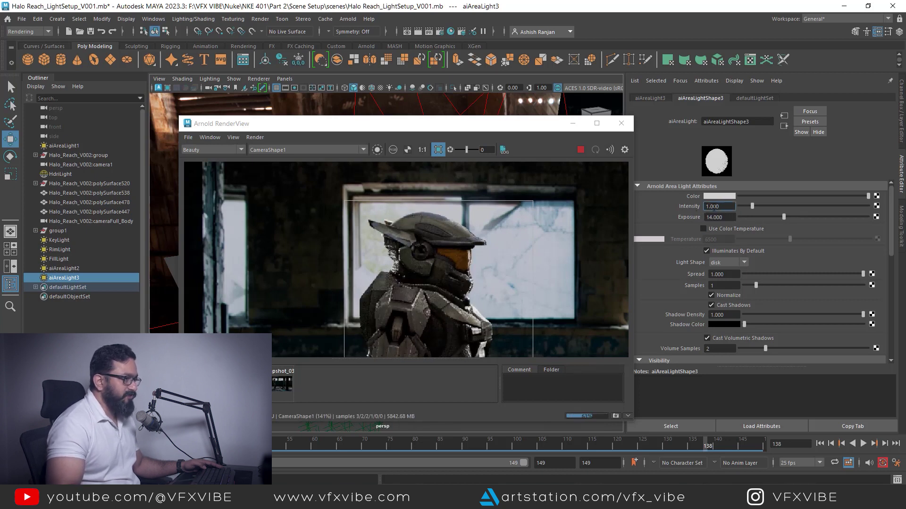
Store a snapshot of the updated render and compare it repeatedly with the previous snapshot, finishing on the full frame.
left_click(615, 416)
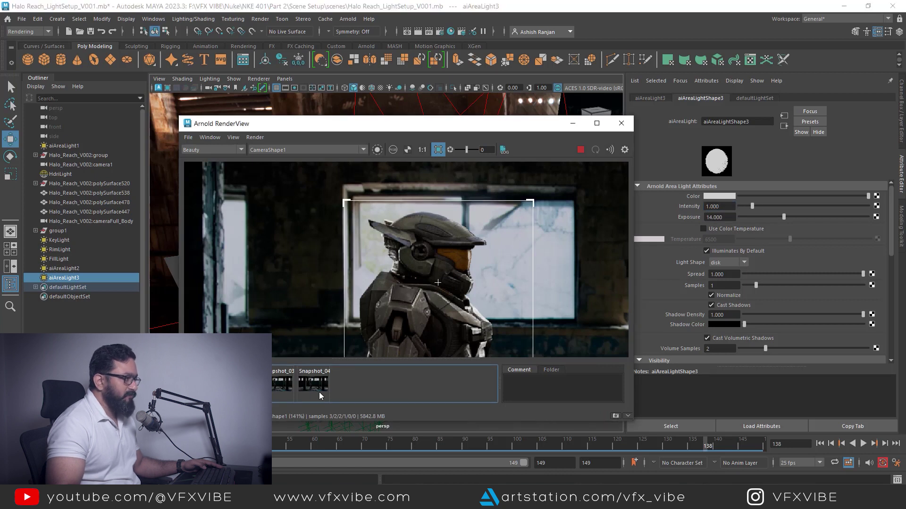
left_click(279, 382)
left_click(306, 382)
left_click(275, 379)
left_click(298, 380)
left_click(279, 380)
left_click(301, 378)
left_click(276, 379)
left_click(299, 380)
left_click(285, 378)
left_click(282, 376)
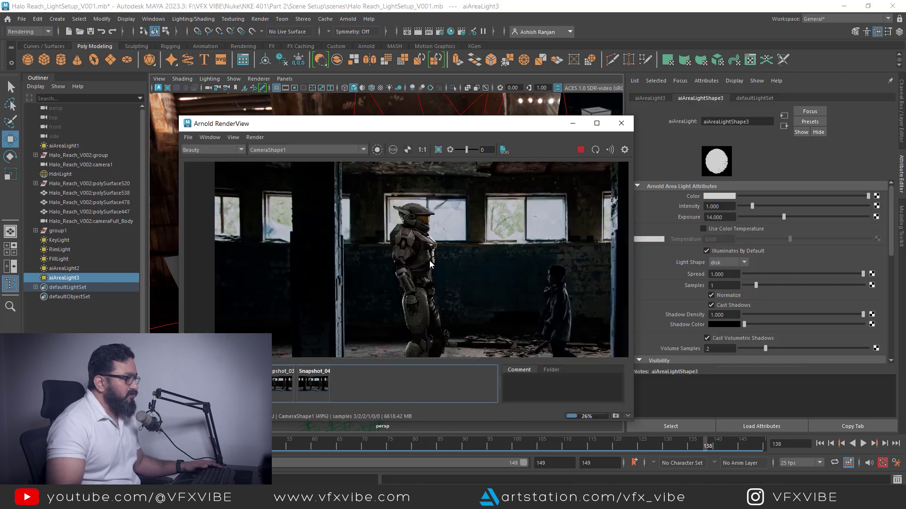
scroll(426, 260, "down", 2)
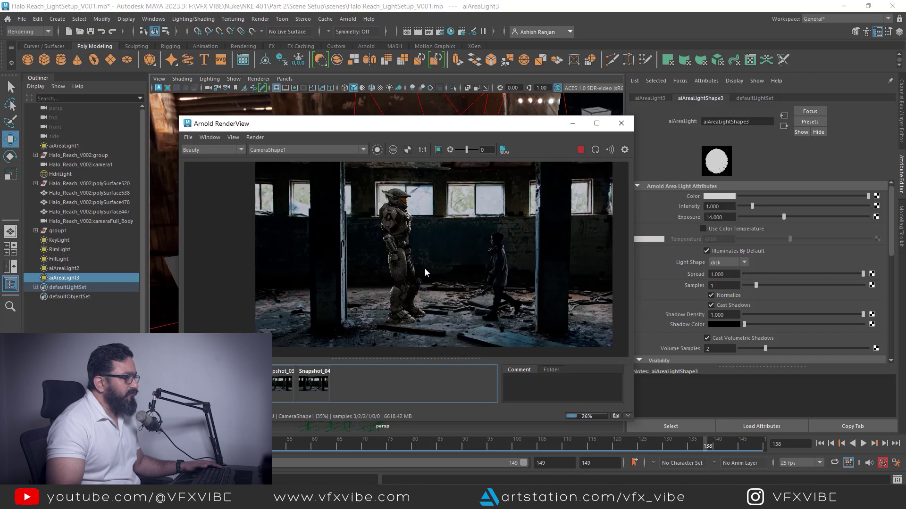
middle_click_drag(424, 268, 432, 293)
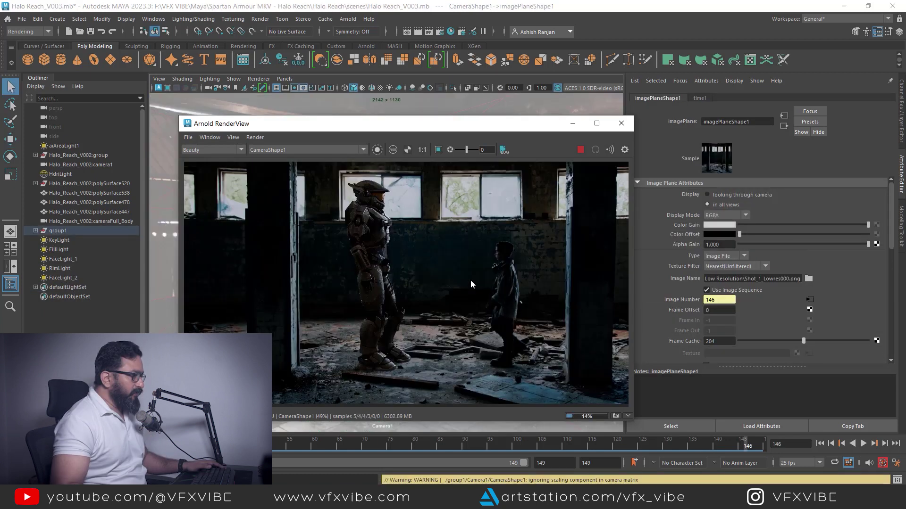
Stop the running render of the Halo Reach_V003 scene and inspect the character's armour up close.
scroll(467, 279, "down", 1)
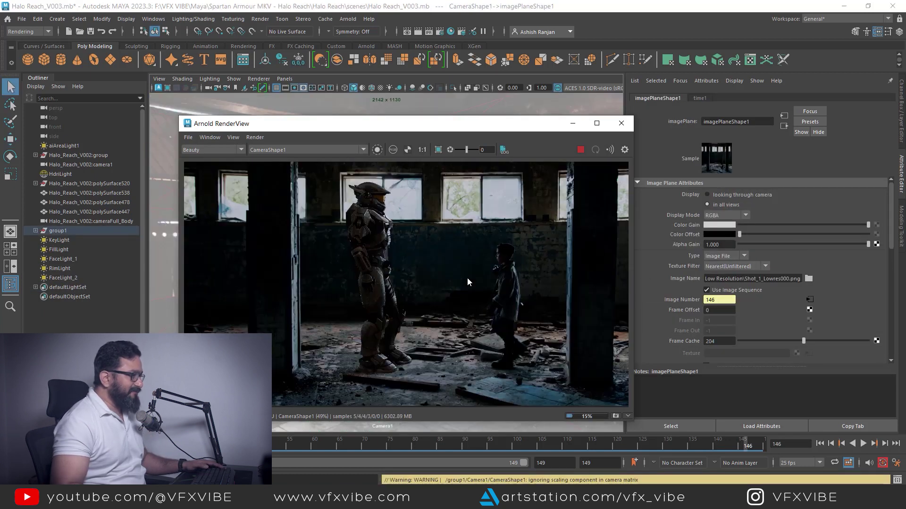
left_click_drag(457, 128, 427, 125)
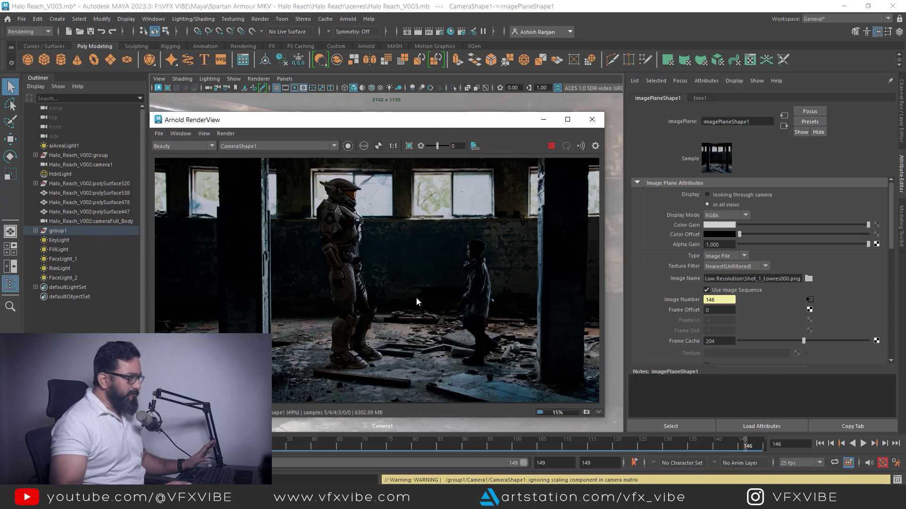
left_click(551, 146)
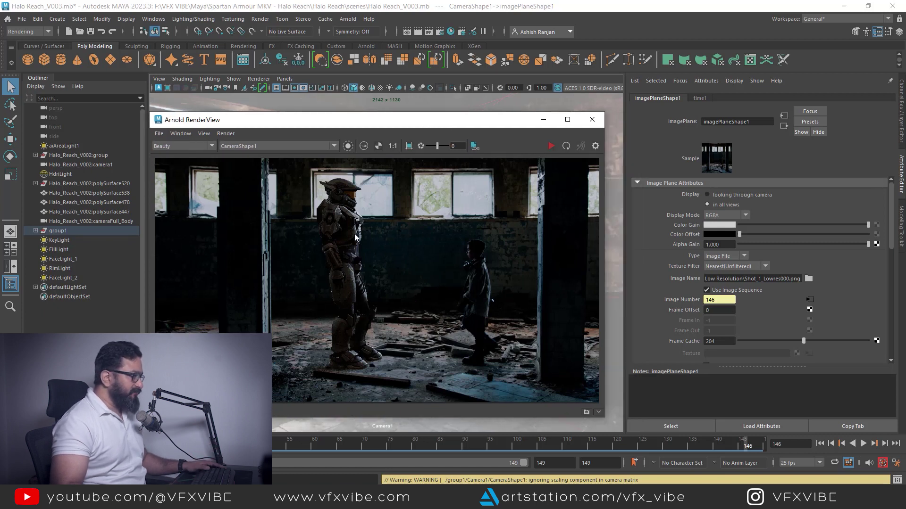
scroll(343, 224, "up", 1)
scroll(346, 199, "up", 2)
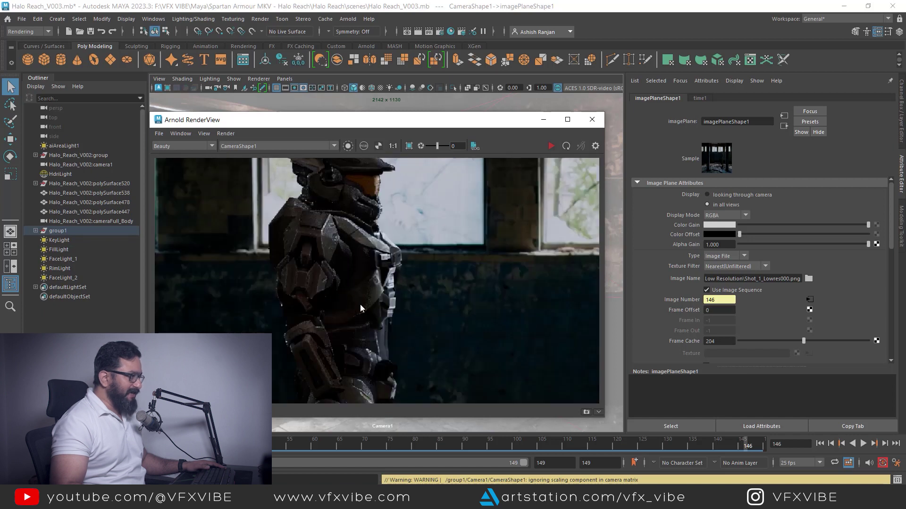
Minimise the render window, switch the viewport to perspective, and select the fill light beside the character.
left_click(544, 120)
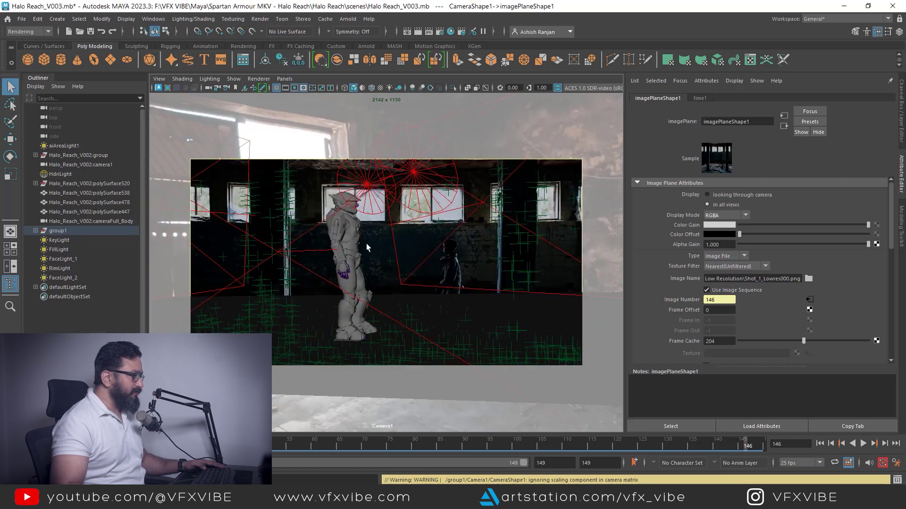
key("space")
left_click_drag(333, 244, 334, 215)
left_click_drag(393, 312, 394, 328, "alt")
right_click_drag(395, 328, 398, 346, "alt")
left_click_drag(398, 346, 374, 355, "alt")
left_click(378, 356)
left_click_drag(454, 361, 396, 338, "alt")
left_click_drag(438, 314, 405, 316, "alt")
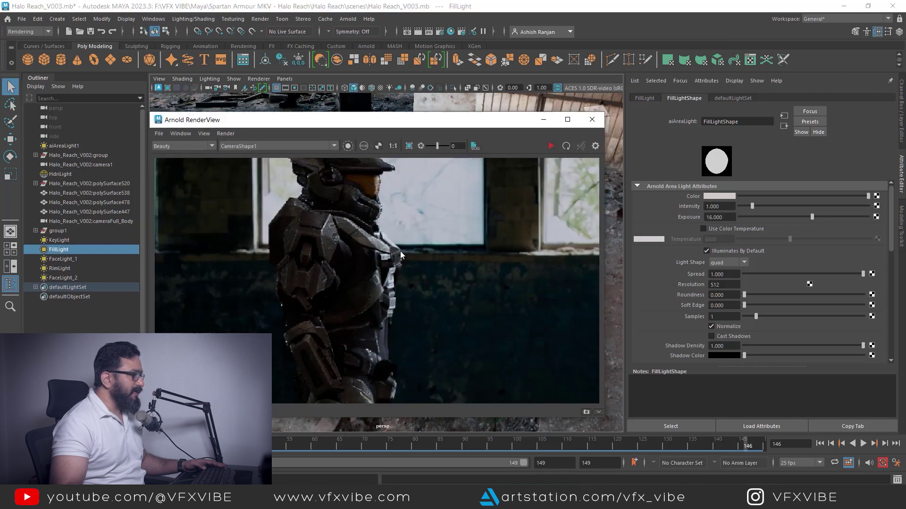
Define a crop region around the armoured character in the render view.
scroll(392, 238, "down", 3)
left_click(408, 146)
left_click_drag(329, 190, 416, 338)
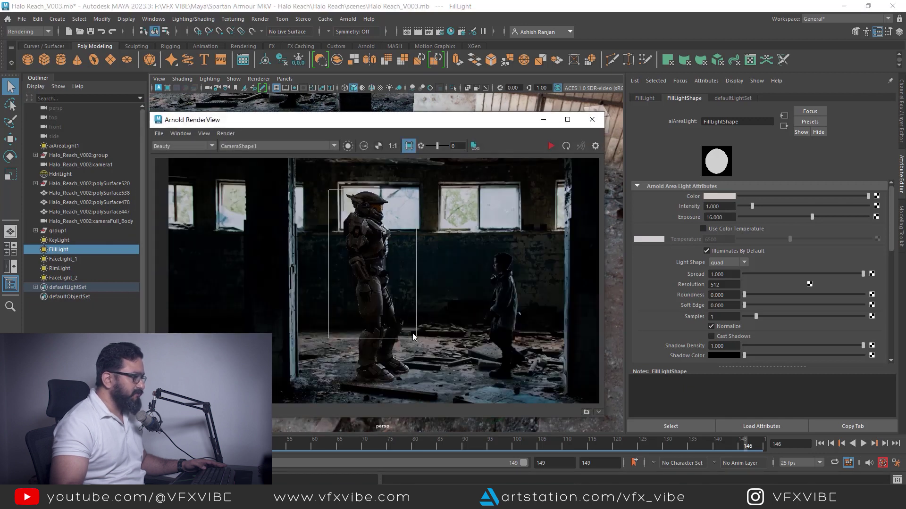
Try the fill light's exposure at 18 in a restarted render, then set it to 16.5.
double_click(722, 218)
type("1")
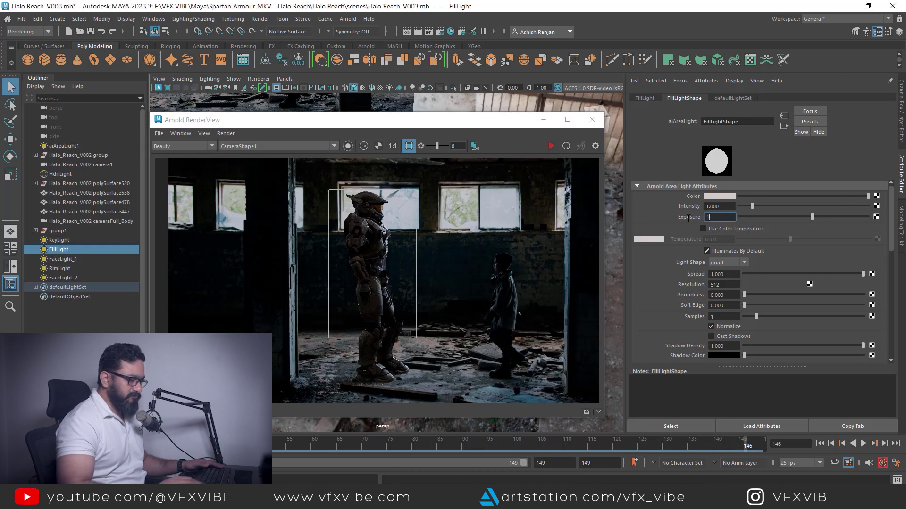
type("8")
key("Return")
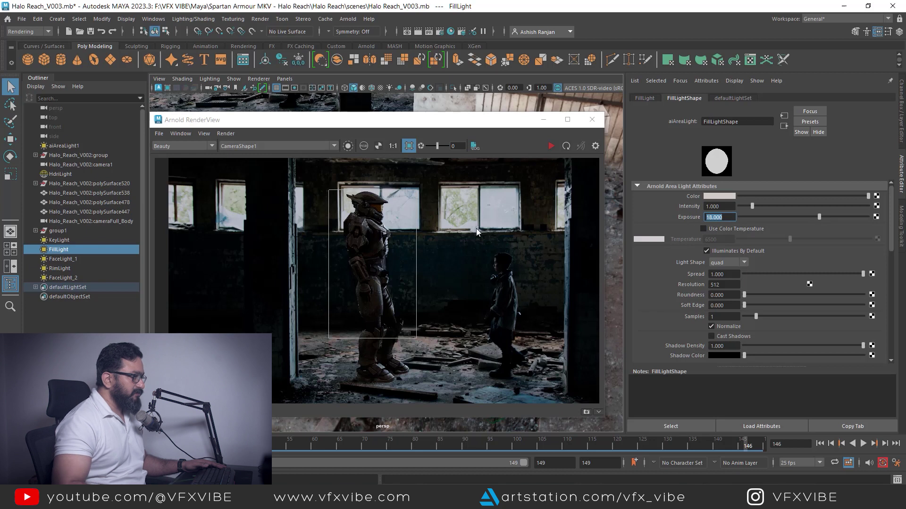
left_click(550, 146)
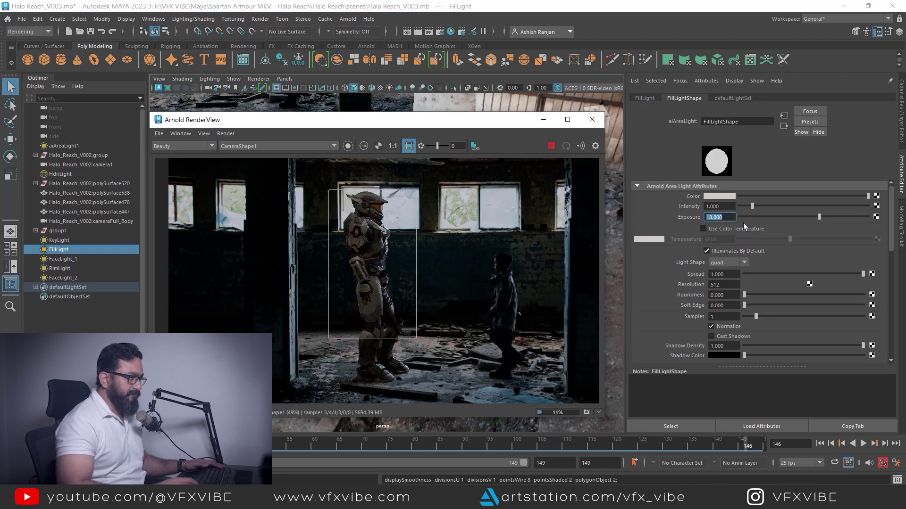
key("1")
key("6")
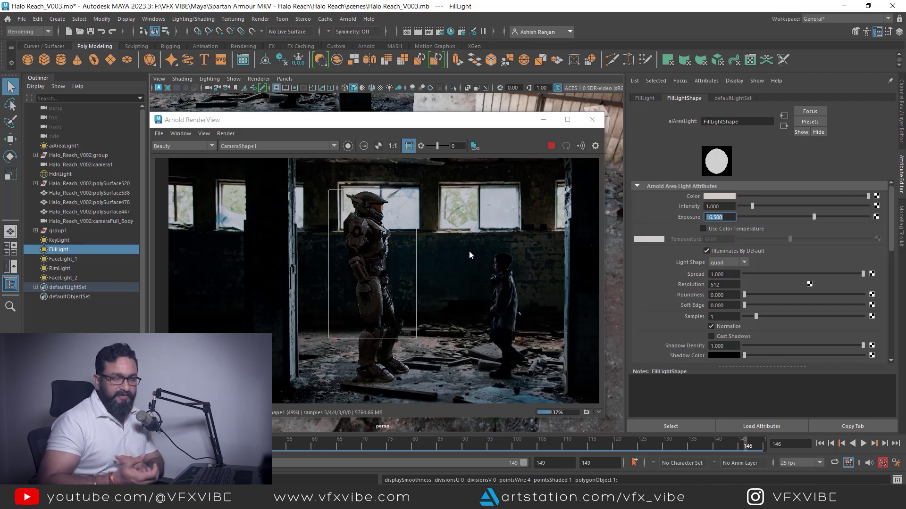
Turn off the crop region and minimise the render window.
left_click(408, 146)
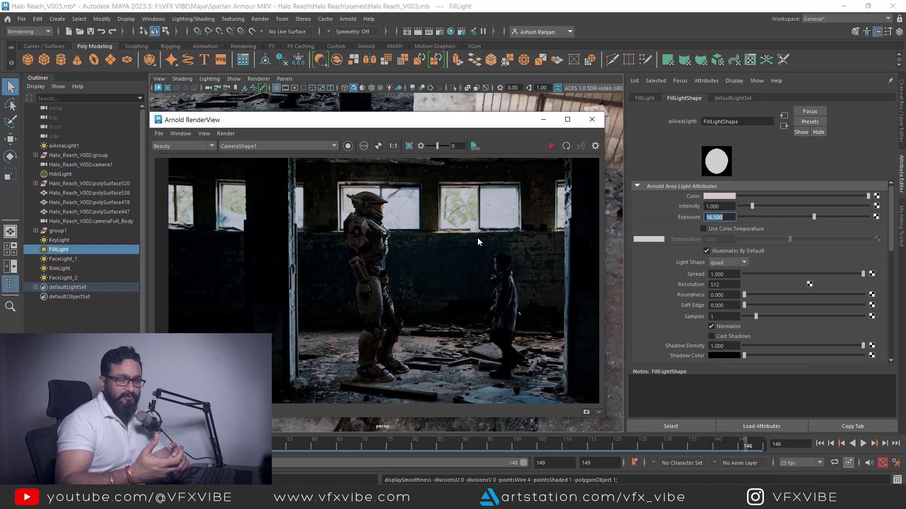
scroll(477, 237, "down", 2)
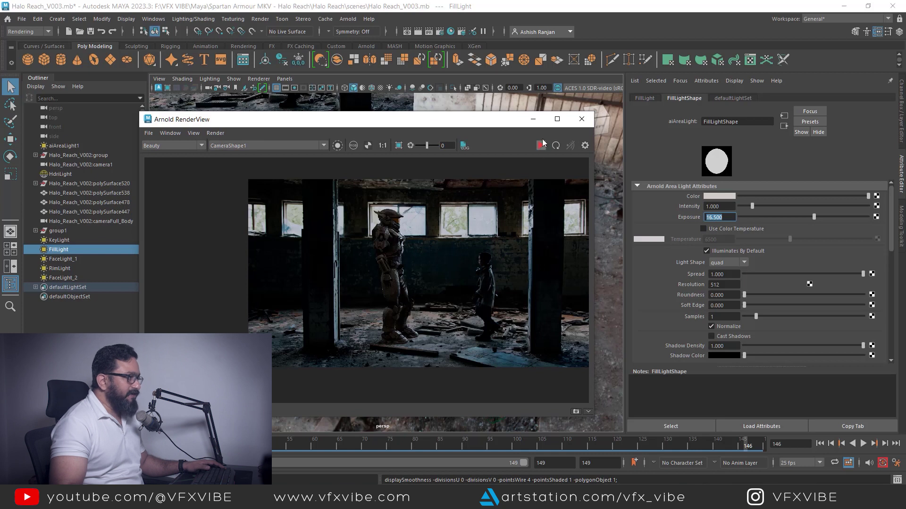
left_click_drag(492, 123, 478, 124)
left_click(519, 121)
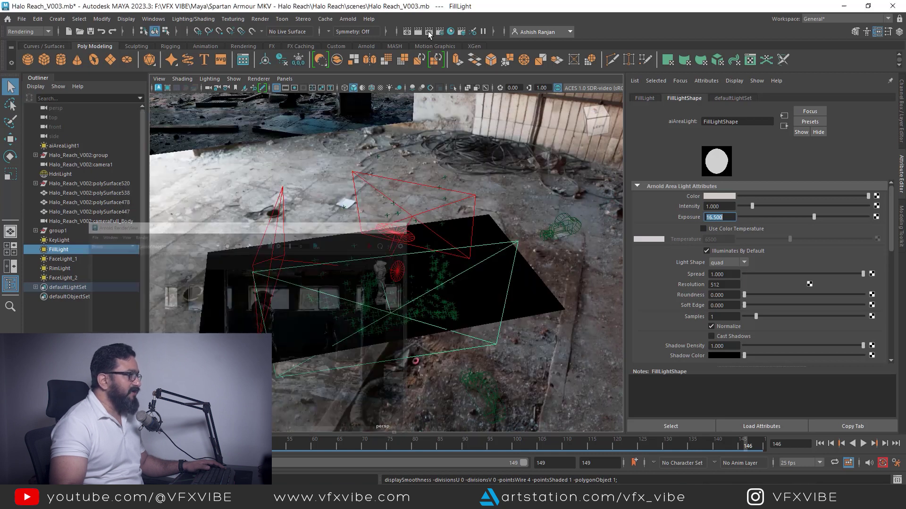
Open the render settings and look through the list of active AOVs, including the per-light RGBA passes.
left_click(440, 32)
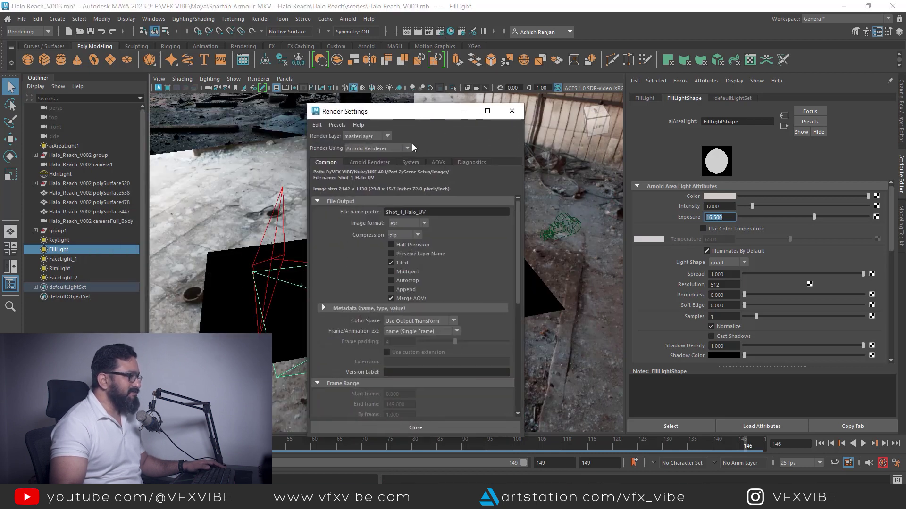
left_click(377, 162)
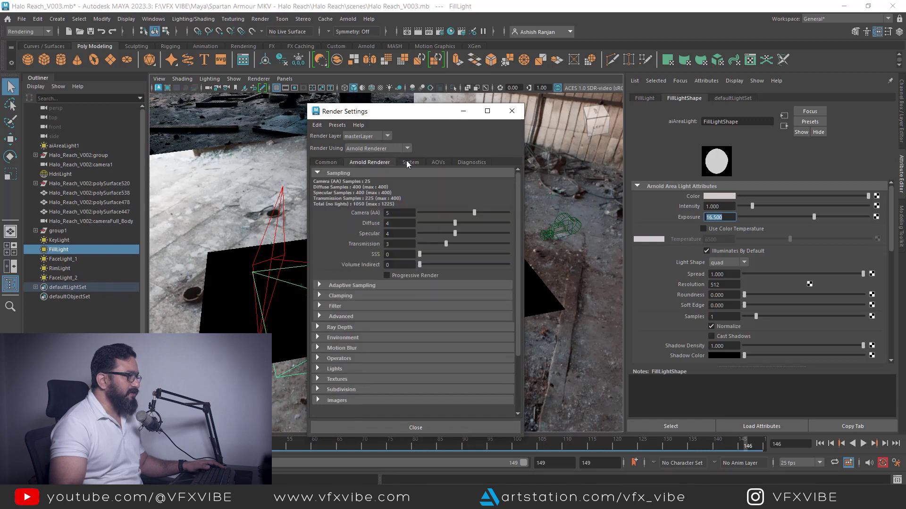
left_click(439, 162)
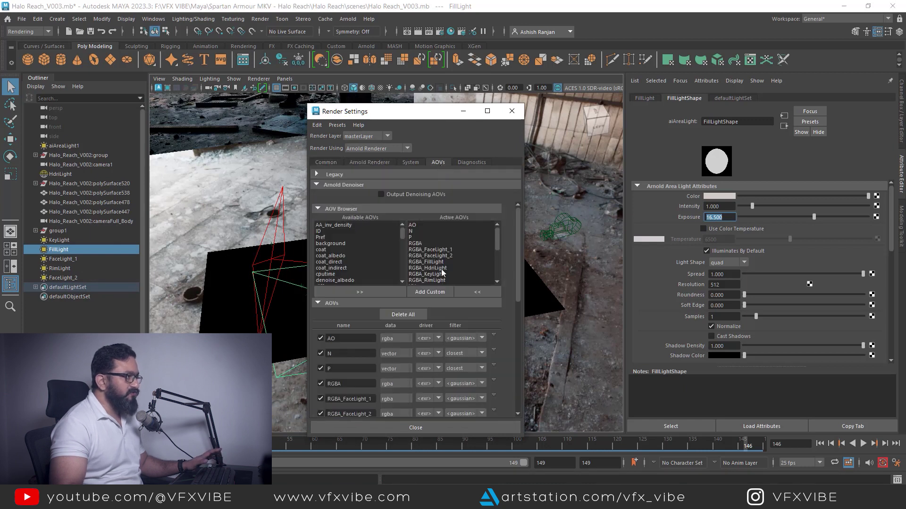
mouse_move(496, 236)
left_mouse_down()
mouse_move(500, 259)
mouse_move(500, 219)
left_mouse_up()
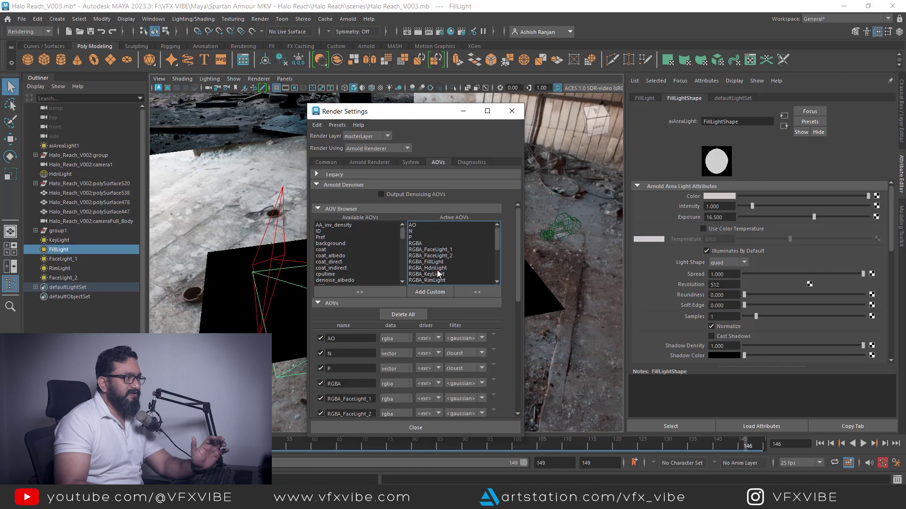
scroll(439, 269, "down", 1)
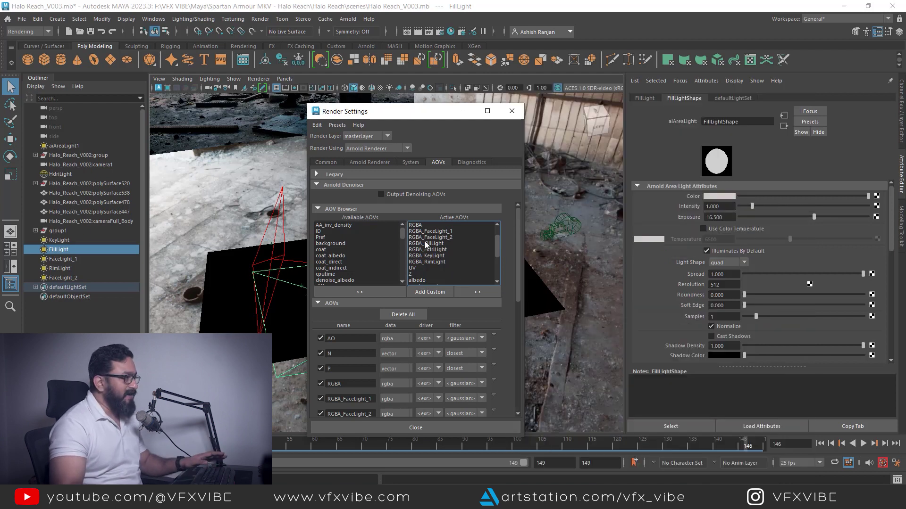
scroll(425, 241, "up", 1)
Examine the attributes of the active AOVs AO, N, P, UV, Z, albedo and diffuse_indirect.
left_click(427, 226)
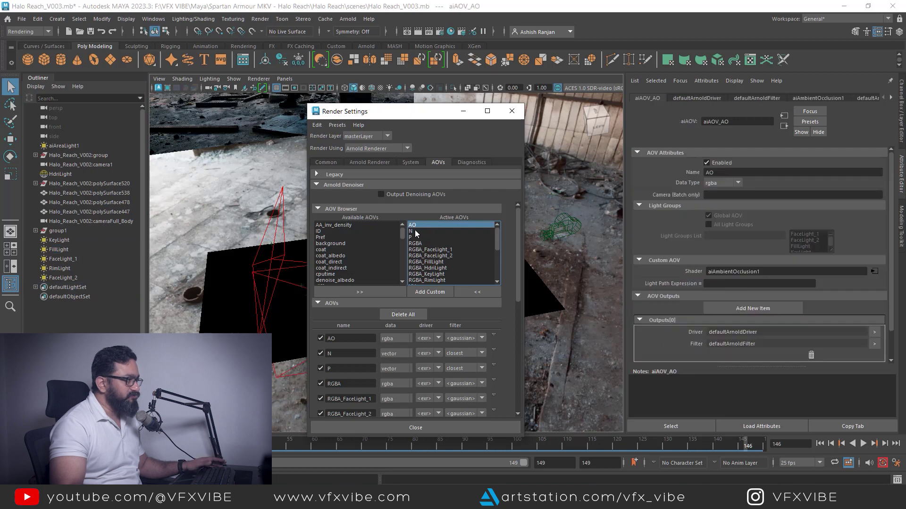
left_click(417, 232)
left_click(413, 237)
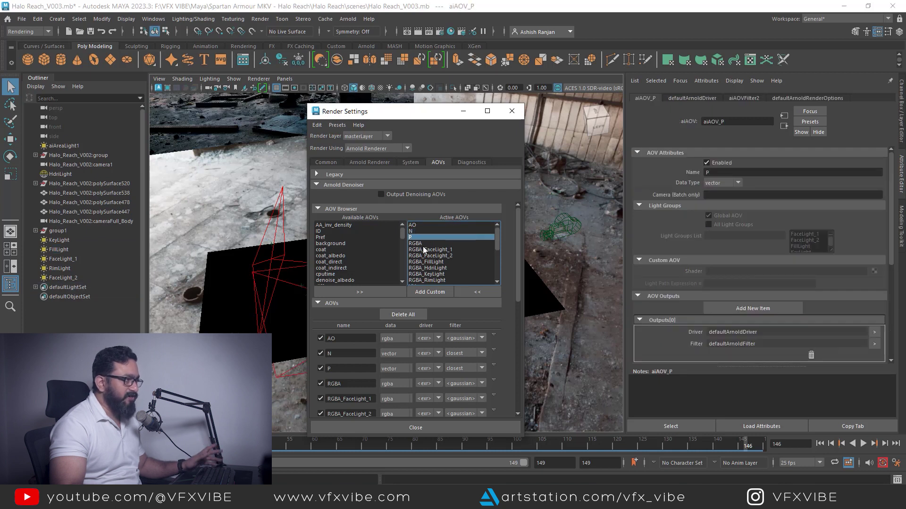
scroll(429, 258, "down", 1)
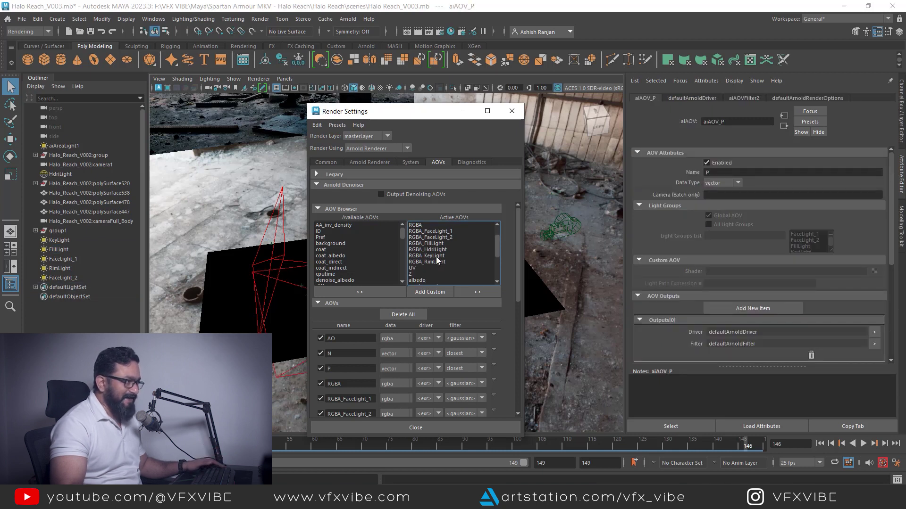
left_click(418, 268)
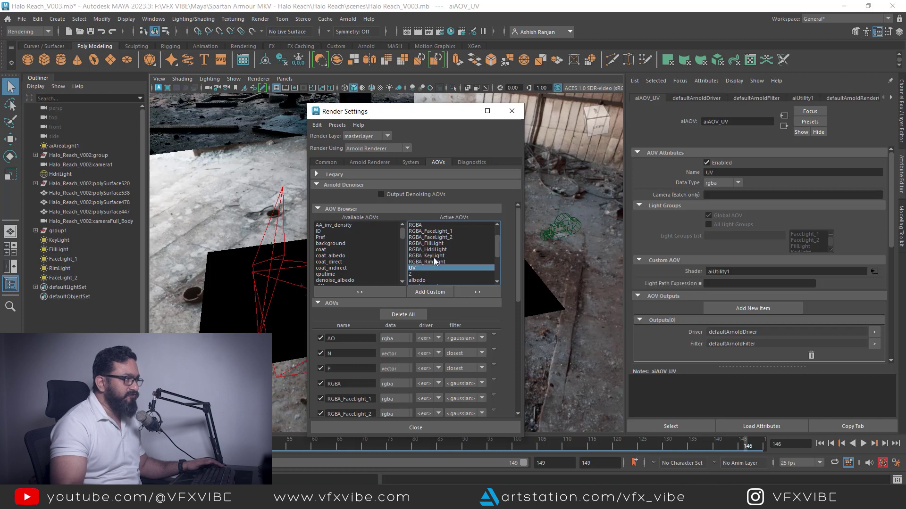
scroll(434, 262, "down", 2)
left_click(413, 237)
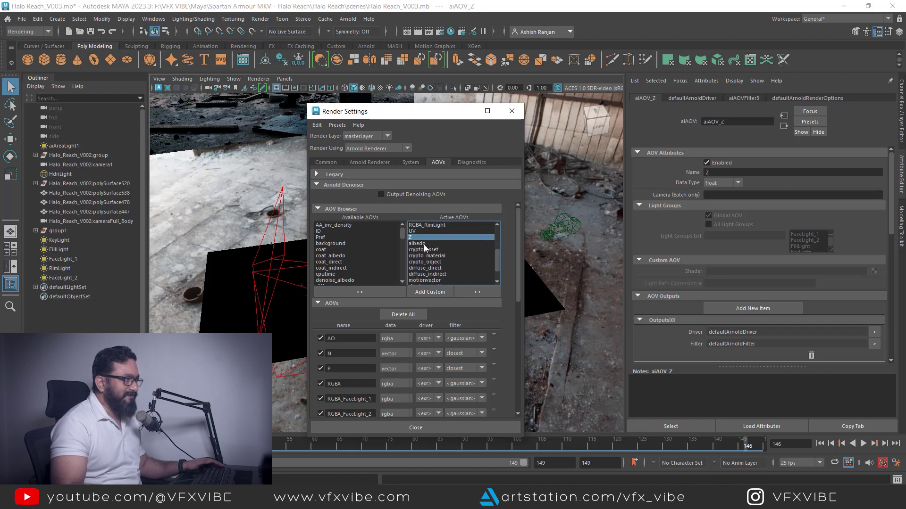
left_click(421, 243)
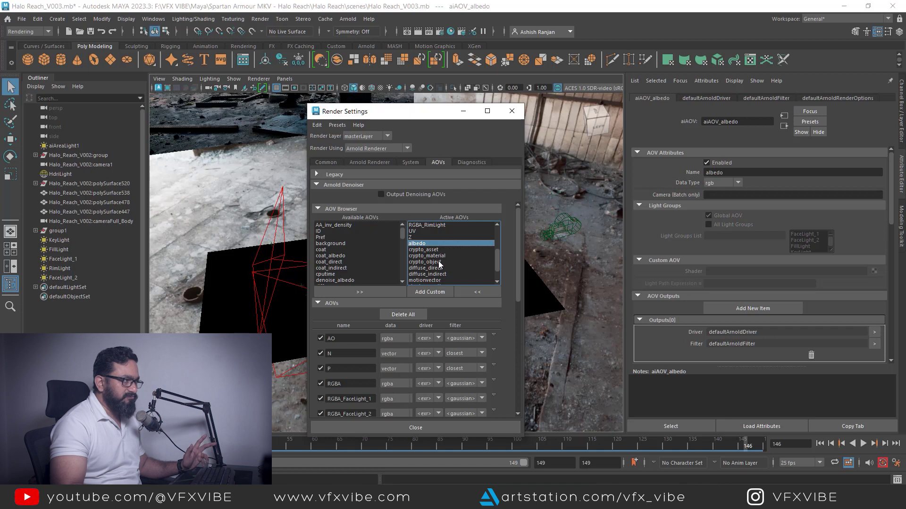
scroll(437, 276, "down", 1)
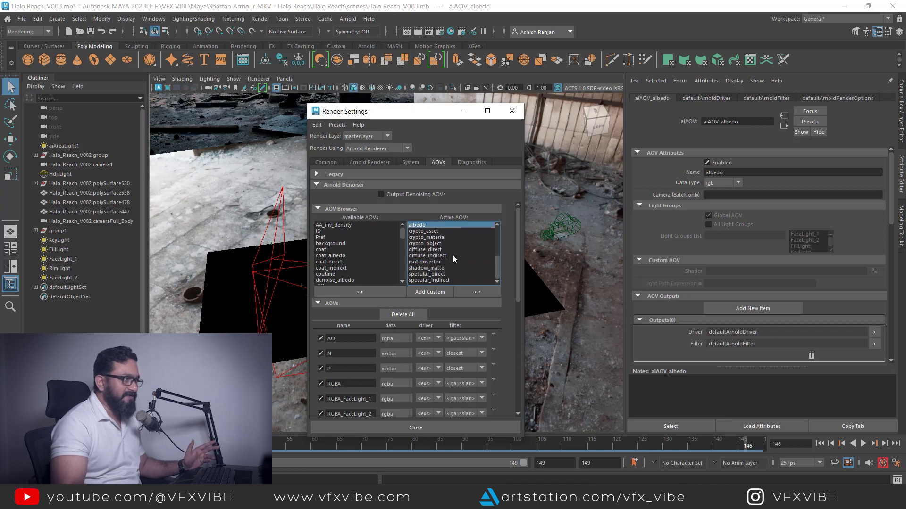
left_click(435, 255)
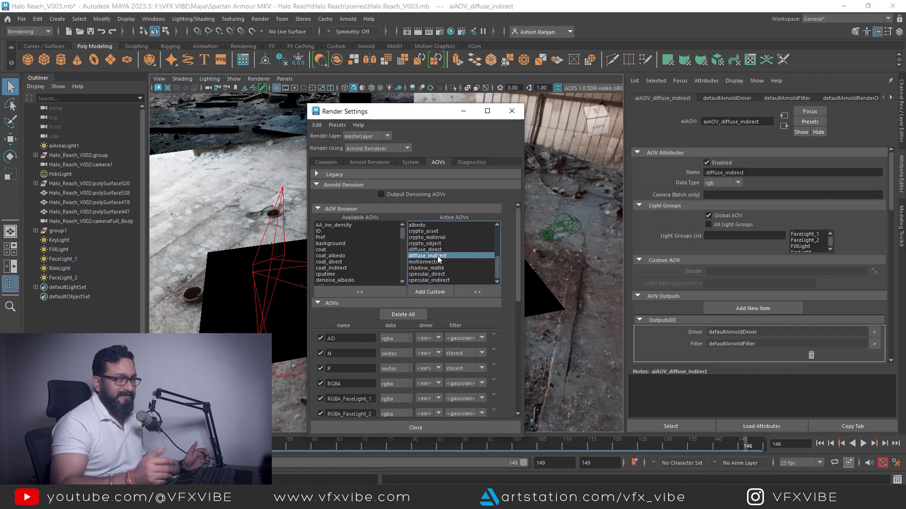
Examine the attributes of the active AOVs motionvector, shadow_matte, specular_direct and specular_indirect.
scroll(431, 236, "down", 2)
left_click(430, 233)
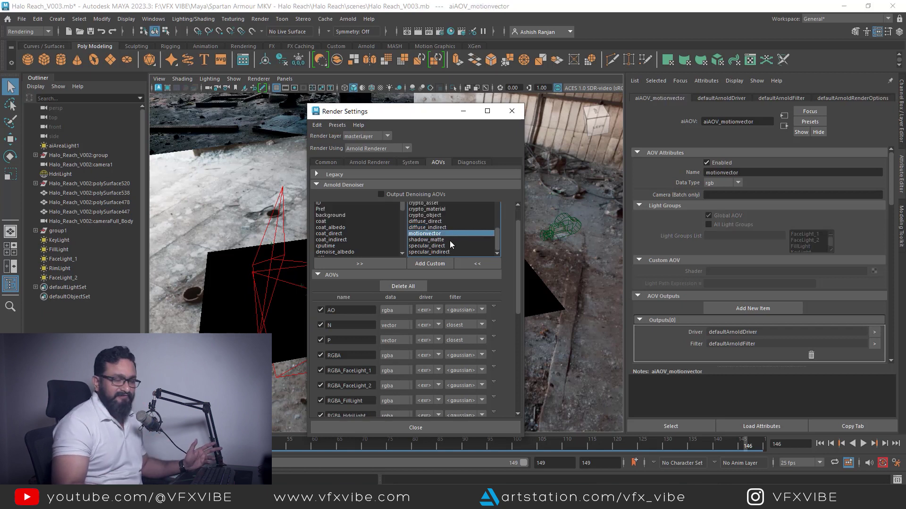
left_click(449, 240)
left_click(451, 245)
left_click(471, 252)
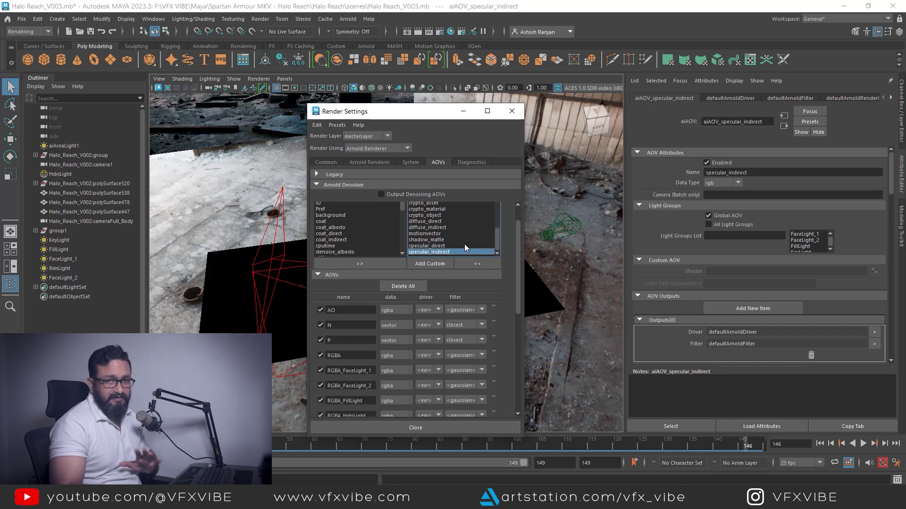
scroll(455, 235, "up", 6)
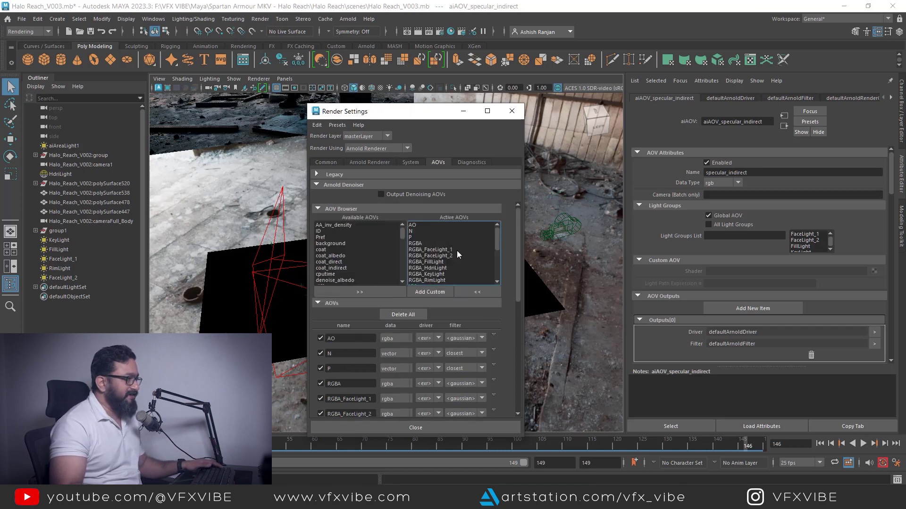
Close the render settings, check the beauty render against the background in the render window, and minimise that window.
left_click_drag(460, 111, 493, 113)
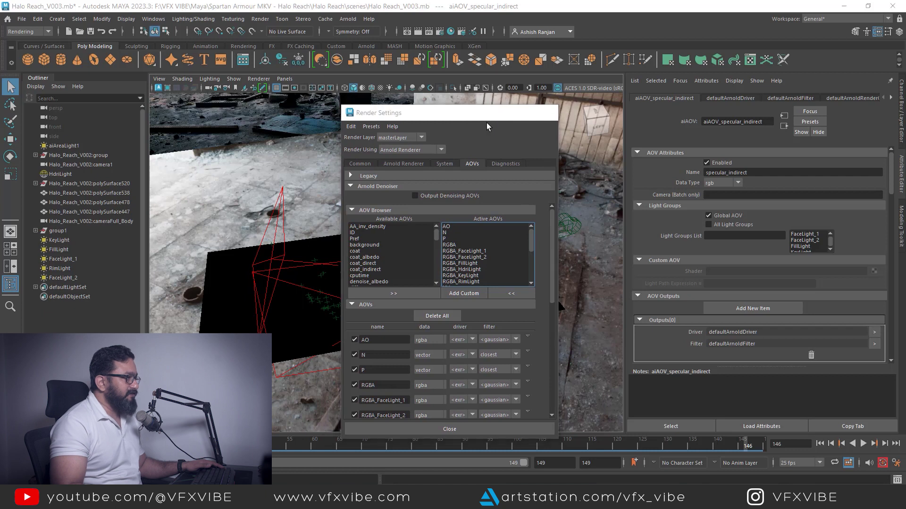
left_click(546, 113)
key("alt+Tab")
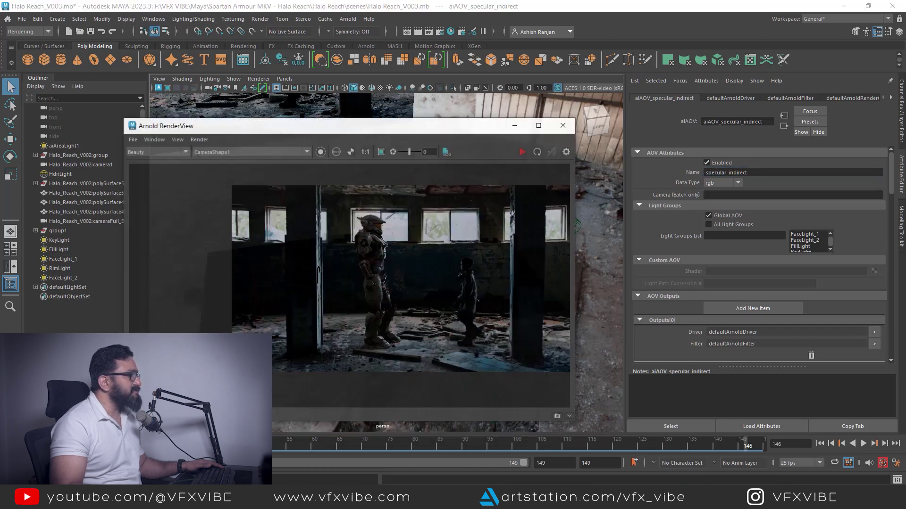
scroll(459, 243, "down", 3)
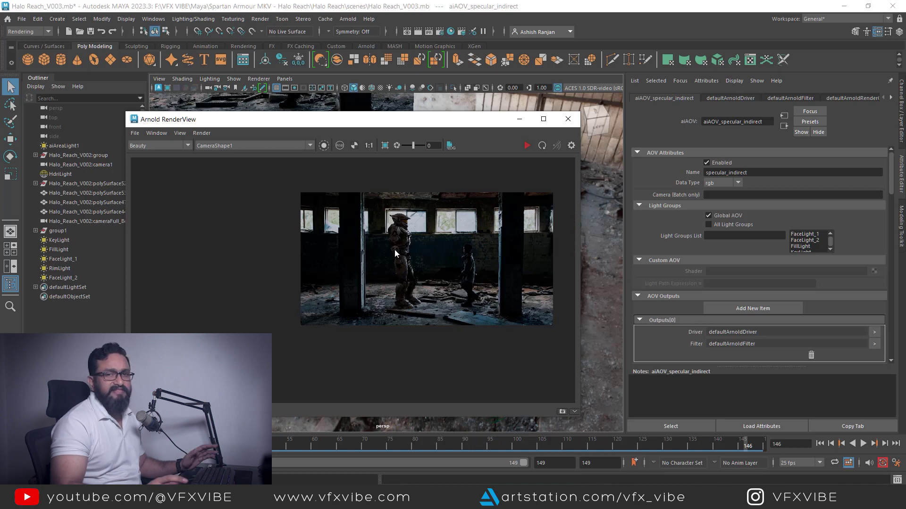
left_click(518, 119)
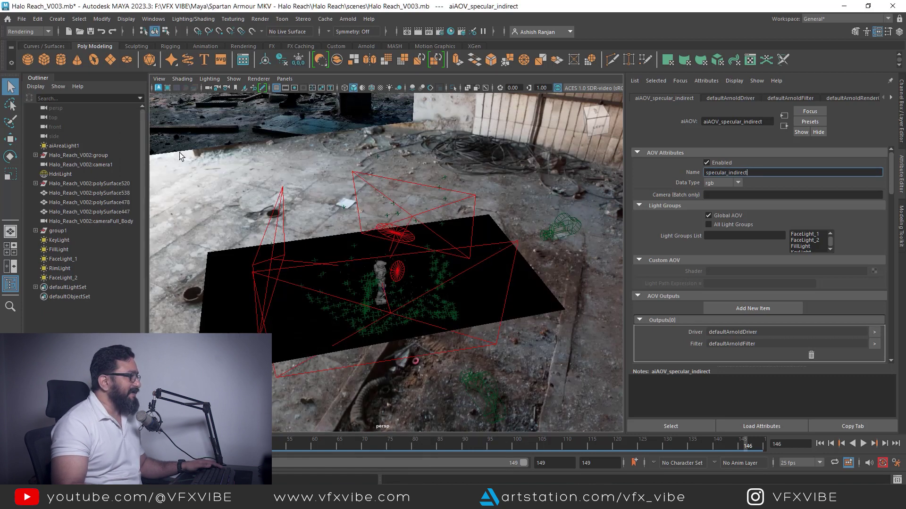
Look through Camera1 in the viewport and select that camera.
left_click(285, 79)
mouse_move(306, 89)
left_click(395, 89)
left_click(160, 79)
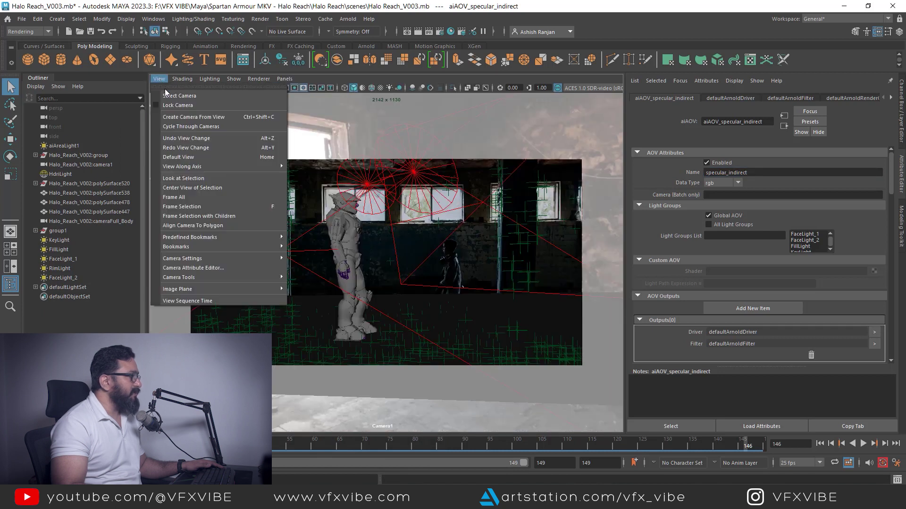
left_click(172, 94)
Open the attributes of Camera1's image plane and set its display mode to None.
left_click(160, 79)
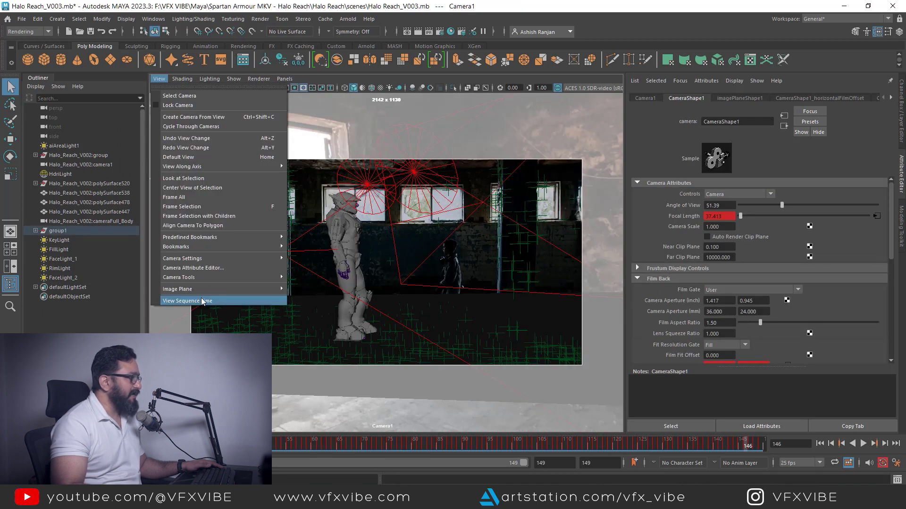
mouse_move(203, 289)
mouse_move(364, 308)
left_click(417, 307)
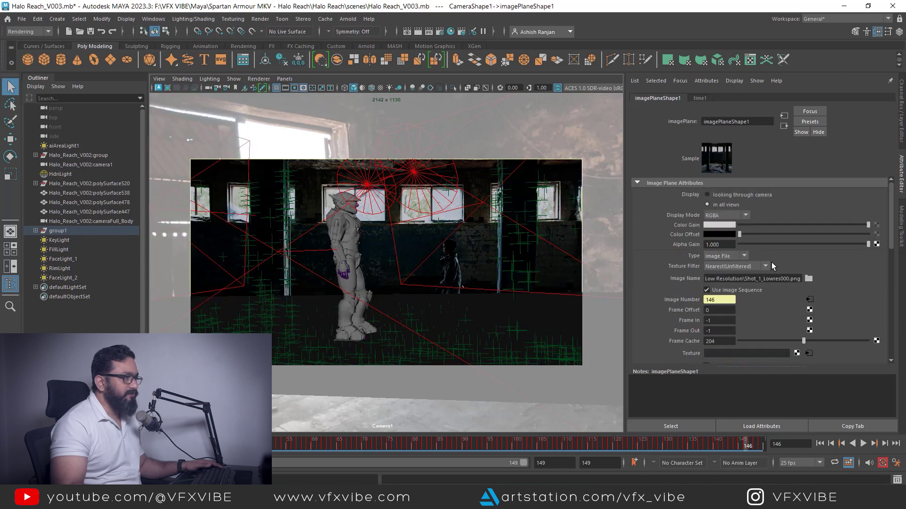
left_click(714, 216)
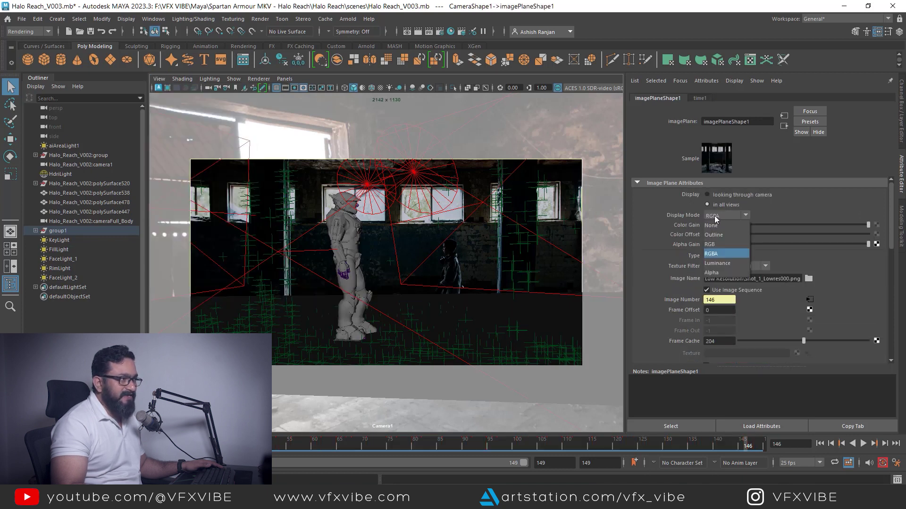
left_click(719, 225)
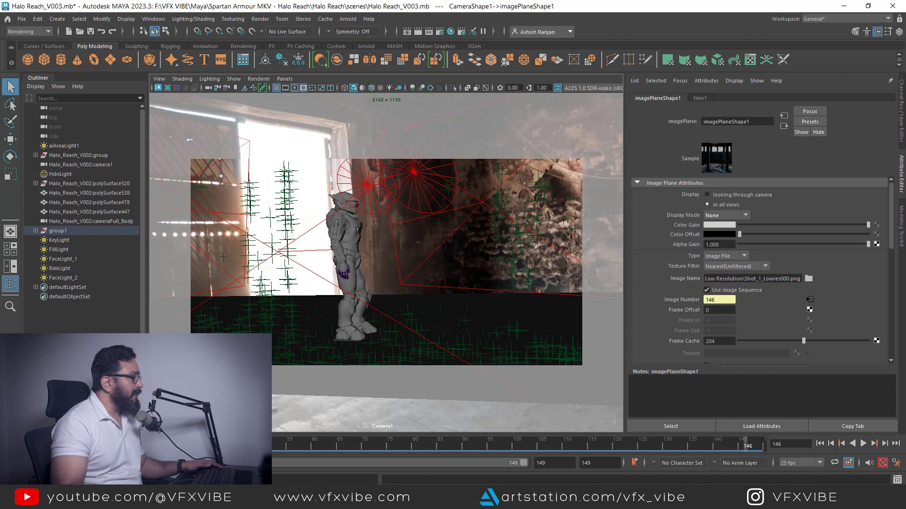
Bring back the render window and inspect the character's alpha channel and beauty pass without the background.
key("alt+Tab")
middle_click_drag(430, 263, 368, 284)
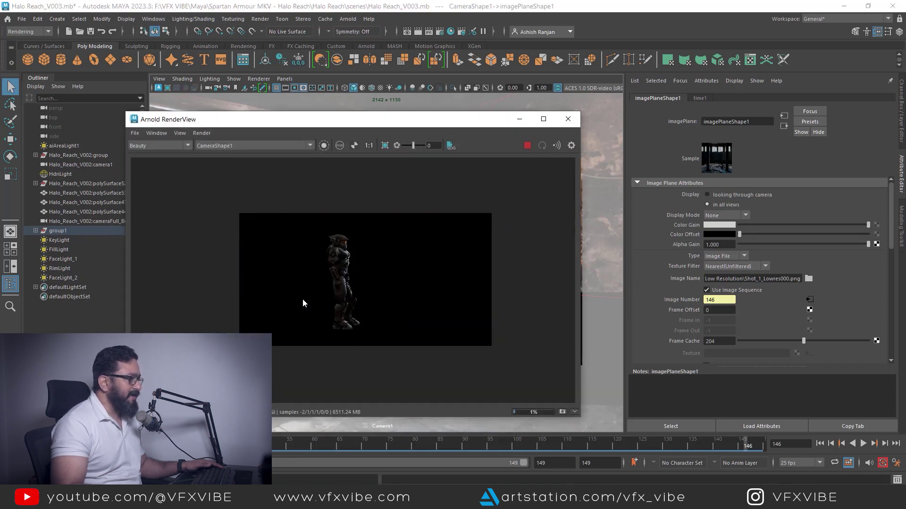
left_click(354, 145)
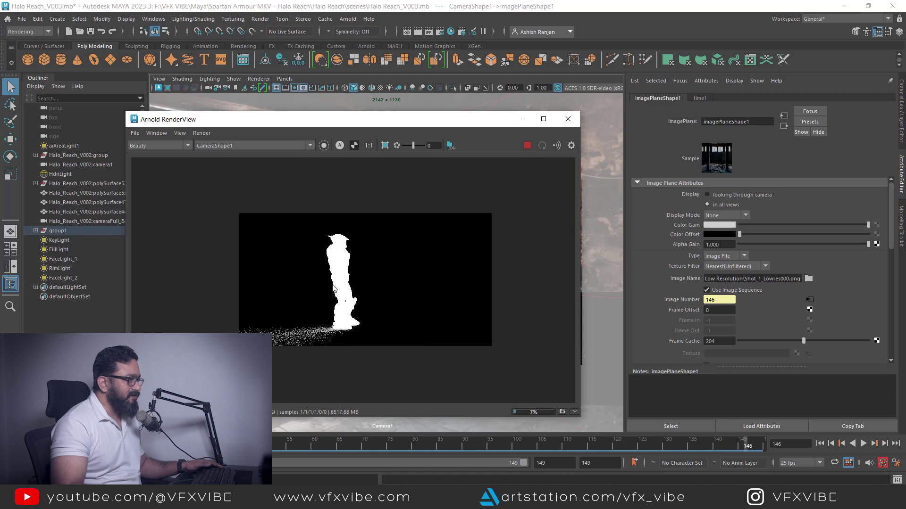
left_click(355, 146)
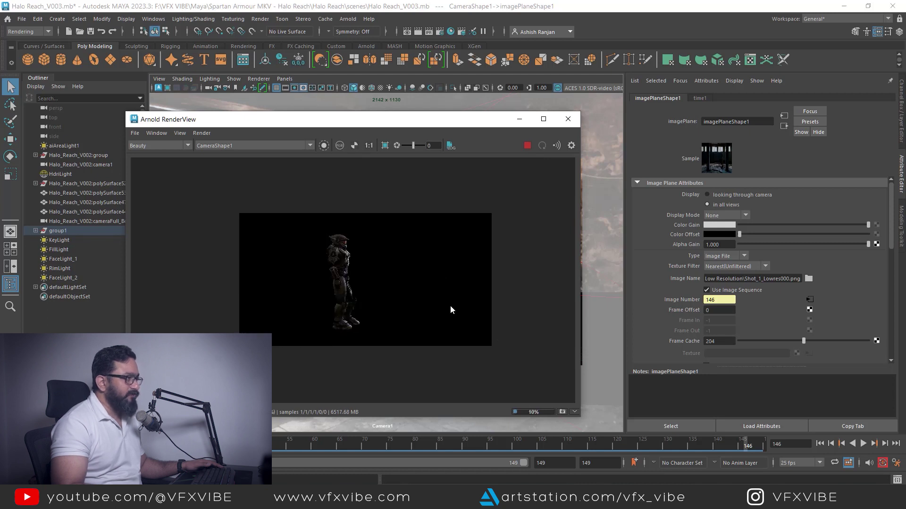
scroll(358, 273, "up", 2)
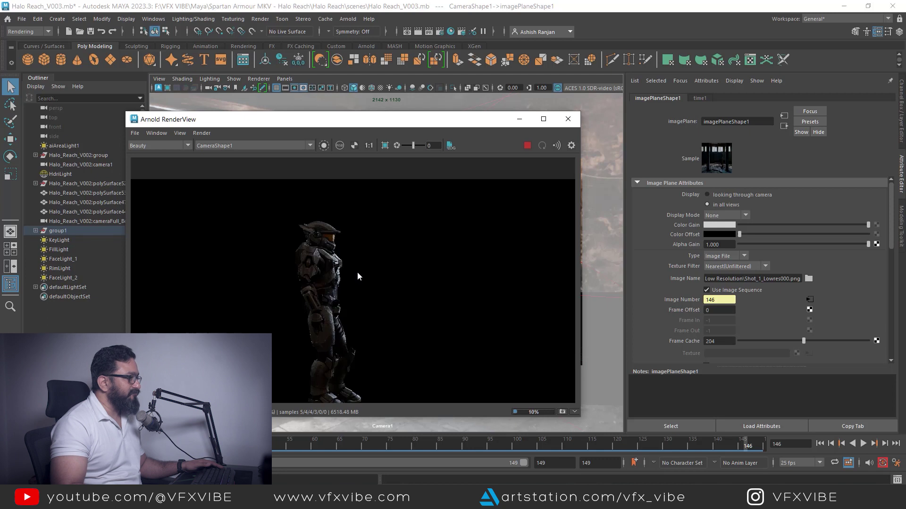
left_click_drag(263, 120, 317, 98)
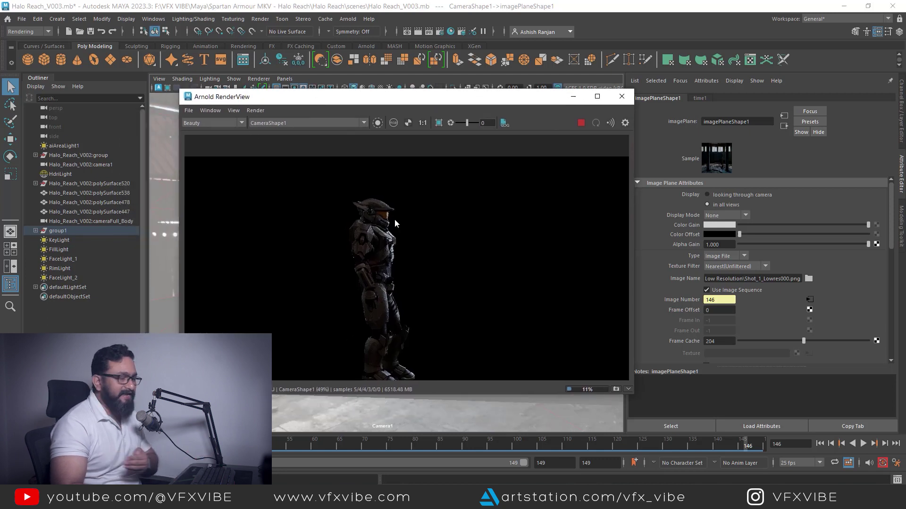
View the AO, N and P passes of the character in the render window.
left_click(224, 121)
left_click(207, 138)
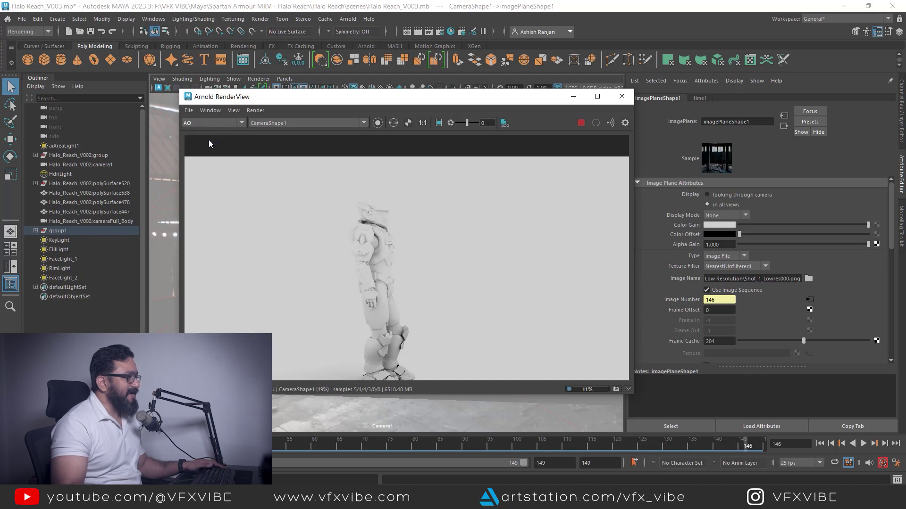
left_click(205, 123)
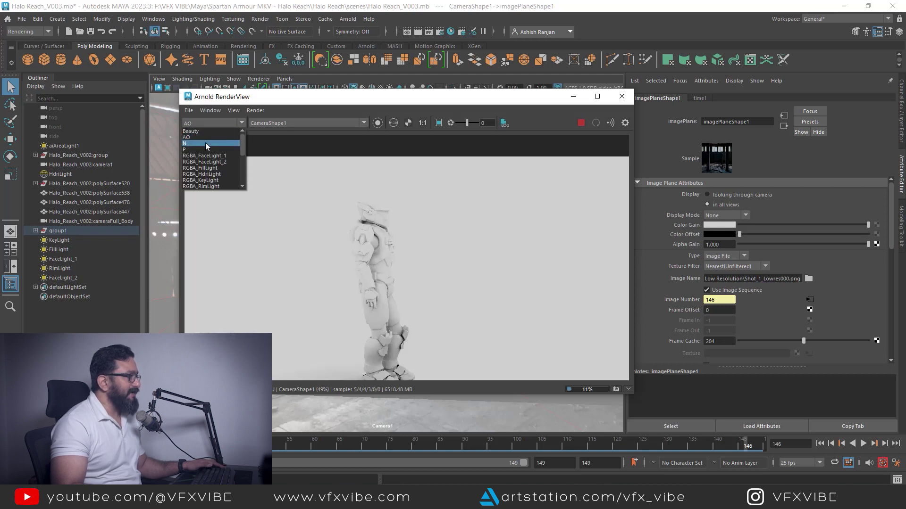
left_click(206, 143)
left_click(216, 123)
left_click(205, 150)
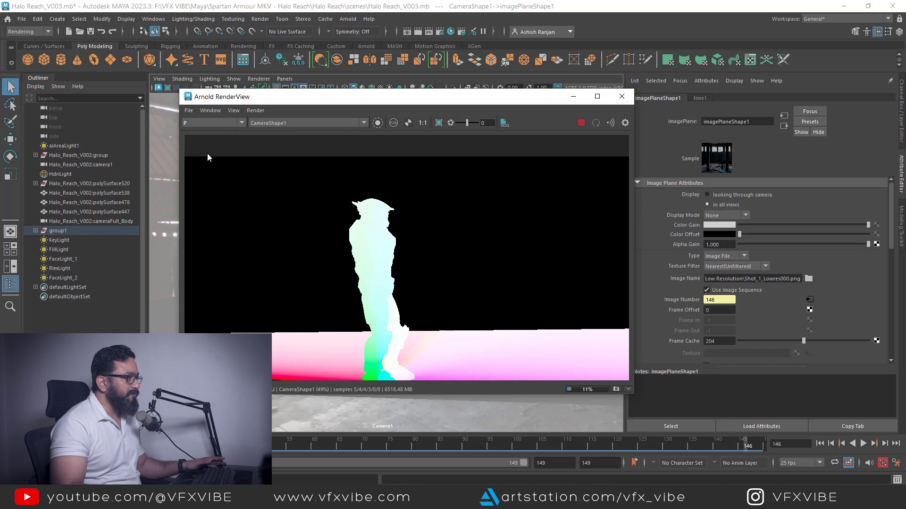
Inspect the RGBA_FaceLight_1 and RGBA_FaceLight_2 passes up close, raising the preview exposure to 3.64 for the second.
left_click(225, 123)
left_click(221, 156)
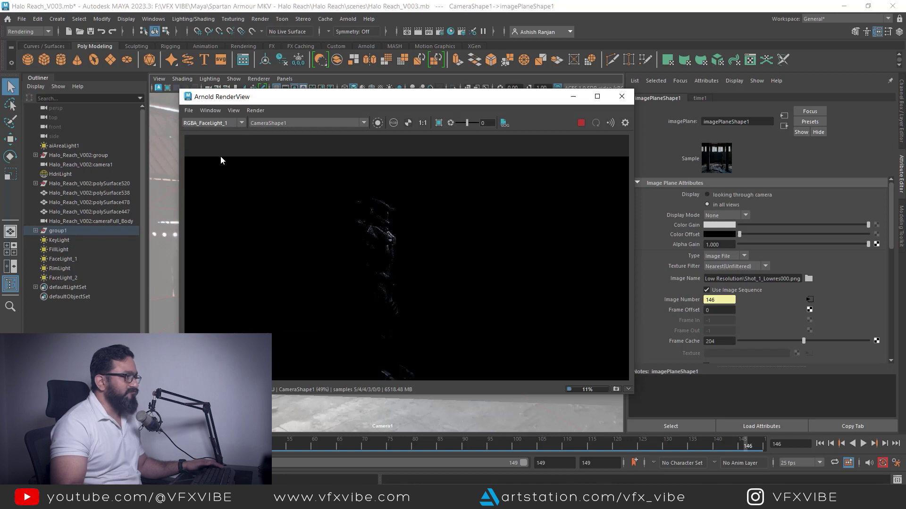
scroll(382, 228, "up", 4)
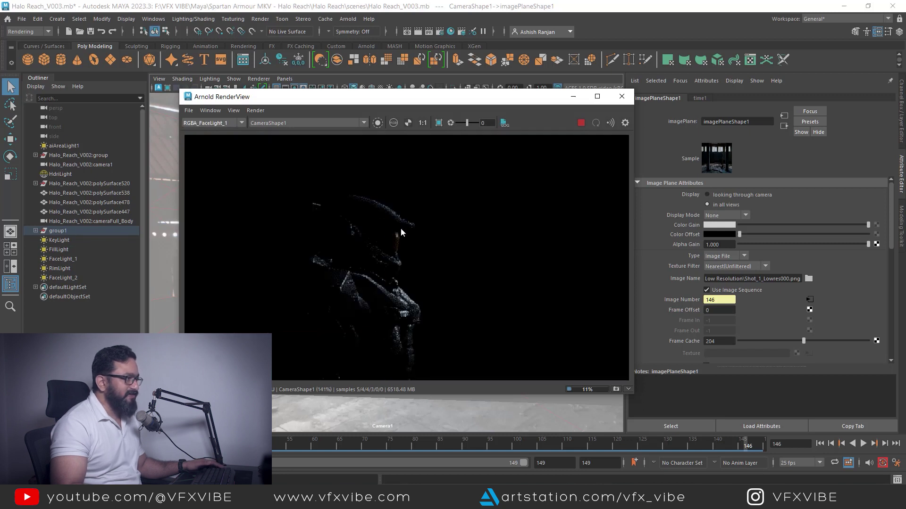
left_click(240, 123)
left_click(216, 160)
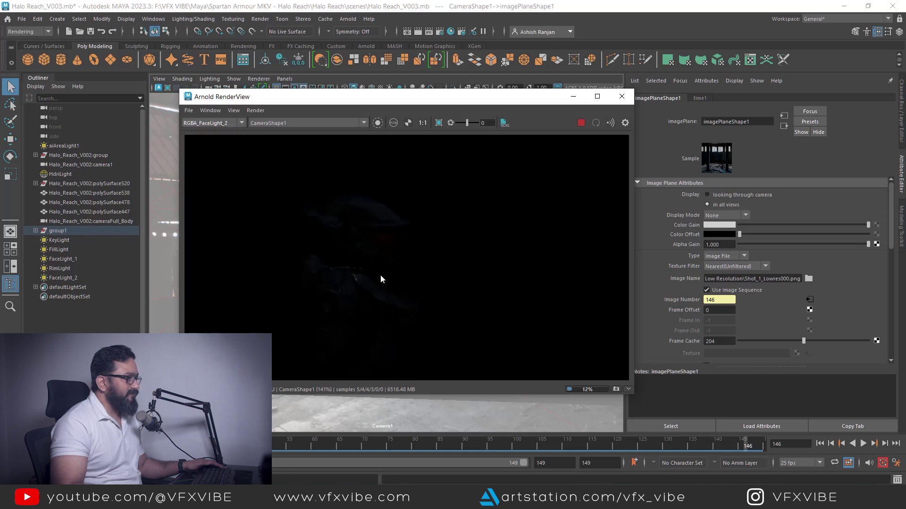
left_click_drag(466, 121, 467, 123)
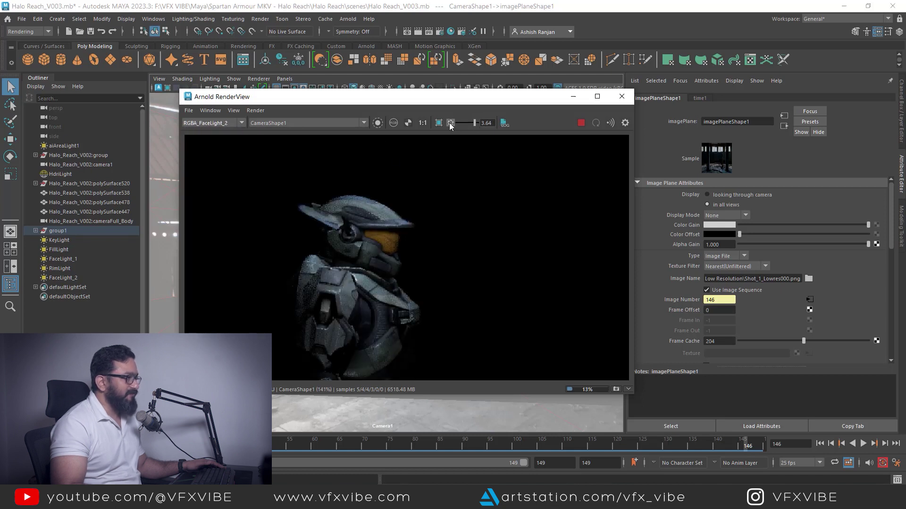
Inspect the RGBA_FillLight pass over the character's body with the preview exposure at 1.82.
left_click(241, 122)
left_click(205, 168)
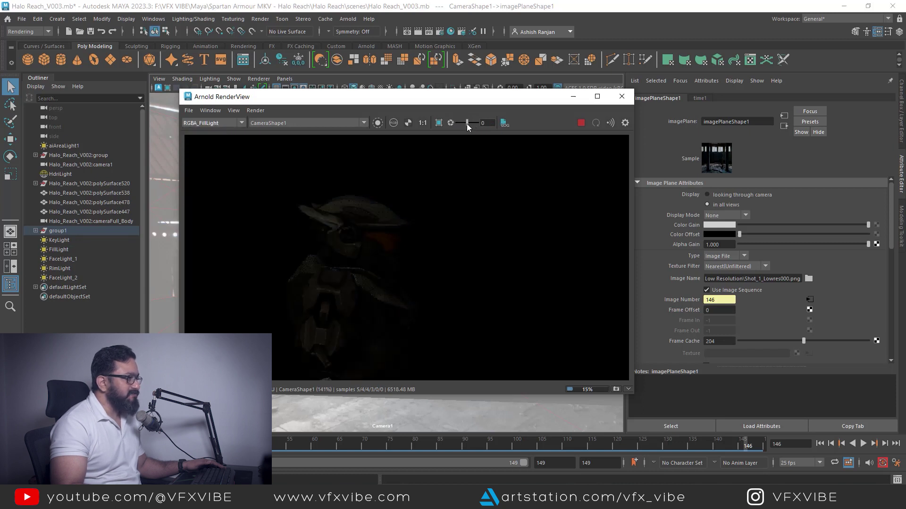
left_click_drag(467, 124, 471, 124)
scroll(427, 255, "down", 1)
middle_click_drag(424, 270, 416, 190)
middle_click_drag(390, 236, 382, 297)
View the RGBA_HdriLight and RGBA_KeyLight passes, resetting the preview exposure to 0 on the key light pass.
left_click(205, 123)
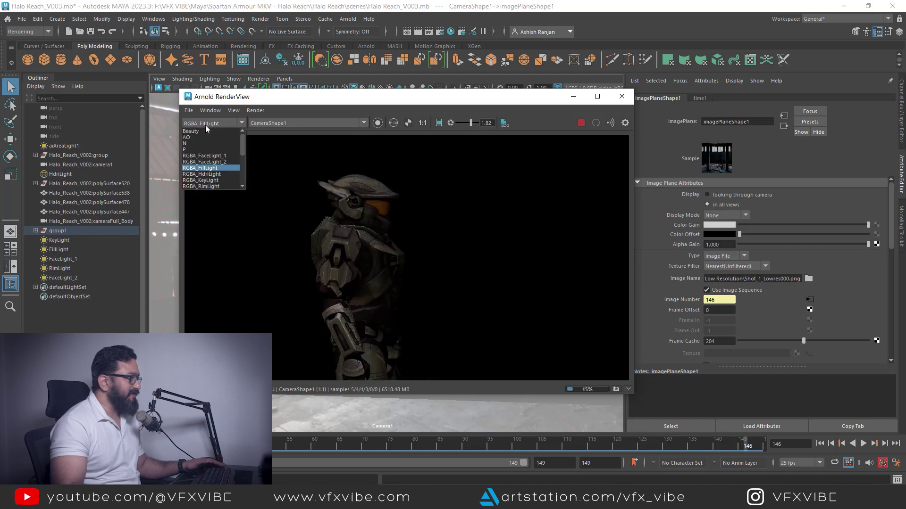
left_click(203, 174)
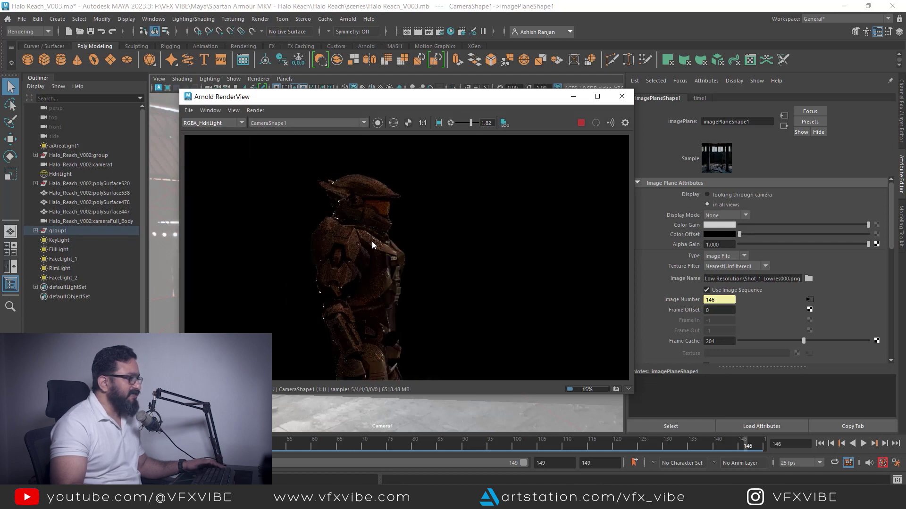
left_click(224, 123)
left_click(212, 192)
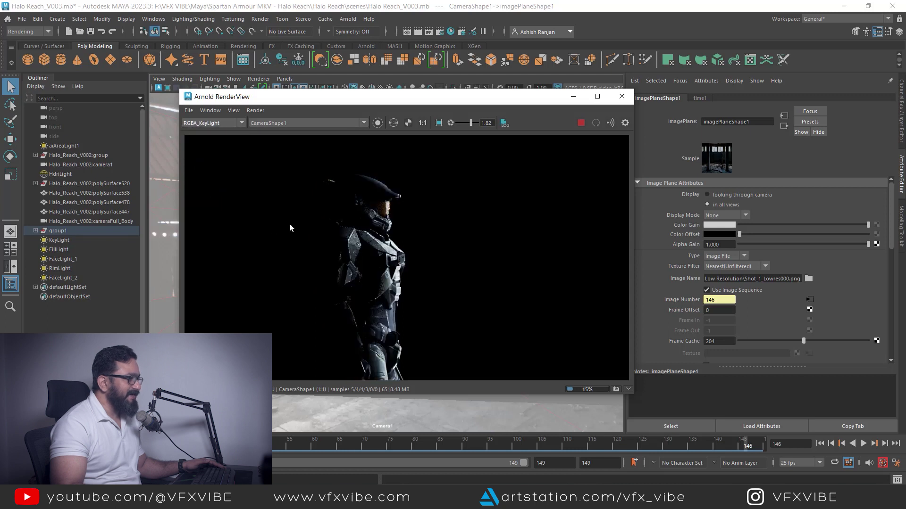
left_click(450, 124)
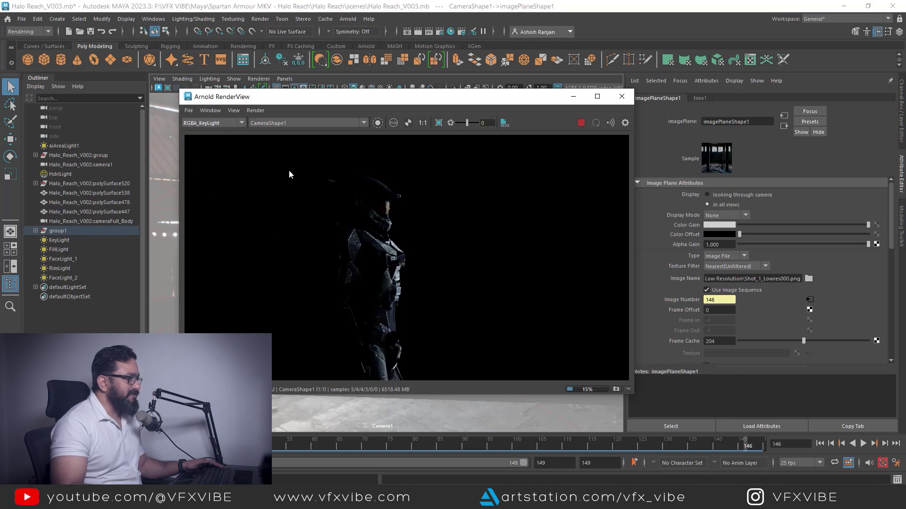
Inspect the RGBA_RimLight pass up close with the preview exposure at 2.73, then reset the exposure to 0.
left_click(211, 123)
left_click(210, 189)
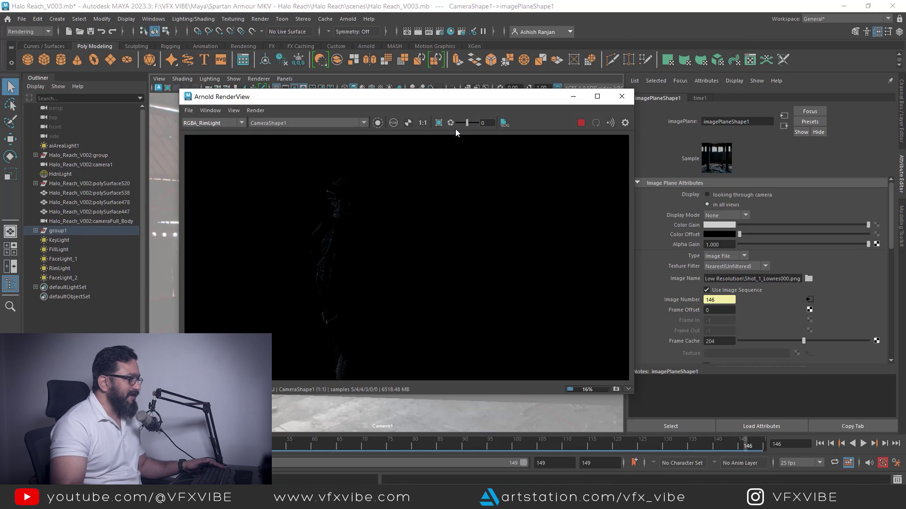
left_click_drag(467, 122, 473, 123)
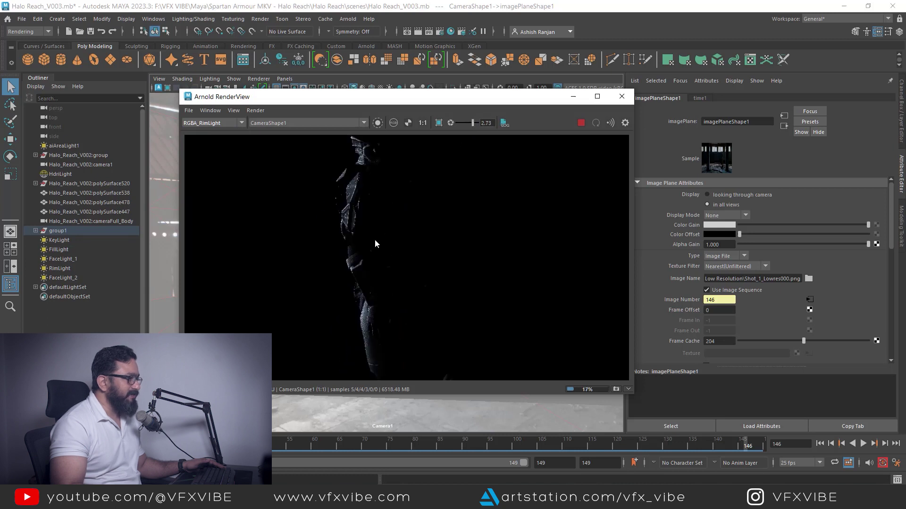
scroll(332, 214, "up", 5)
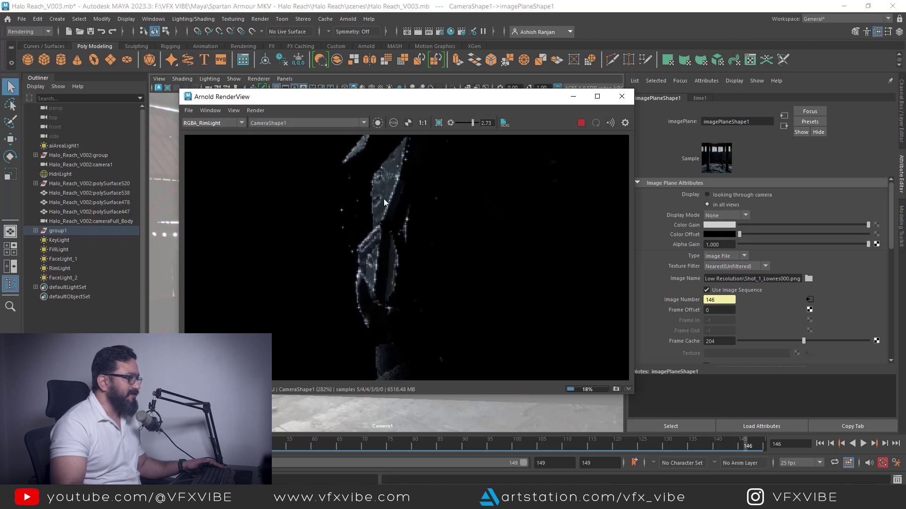
left_click(384, 199)
left_click(451, 123)
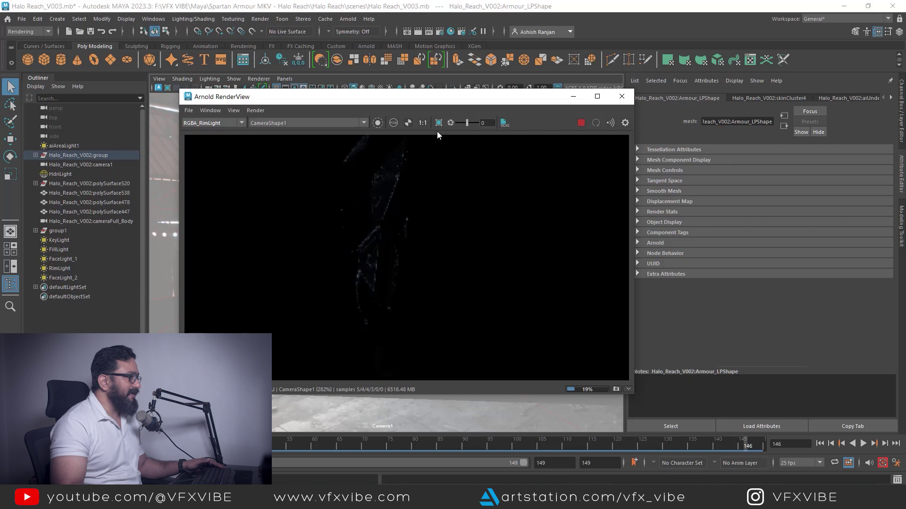
View the crypto_asset pass of the whole character and inspect the diffuse_direct pass on the armour up close.
left_click(219, 123)
left_click(210, 159)
scroll(412, 231, "down", 6)
left_click(211, 123)
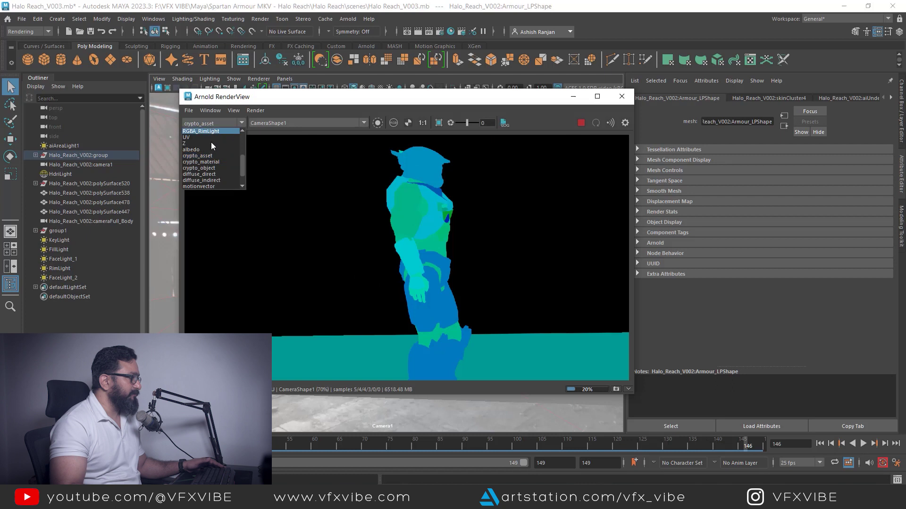
left_click(205, 174)
scroll(439, 213, "up", 6)
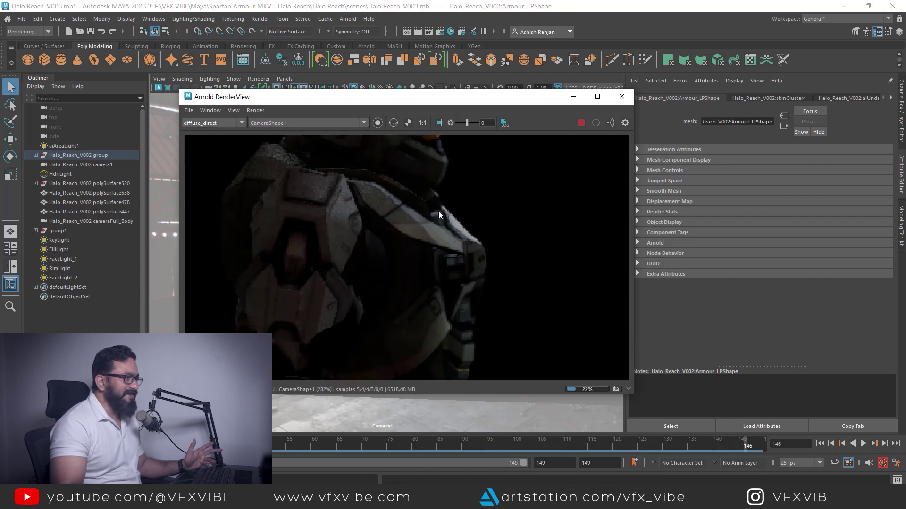
Inspect the diffuse_indirect pass over the character's body with the preview exposure at 5, then reset the exposure to 0.
scroll(437, 211, "down", 3)
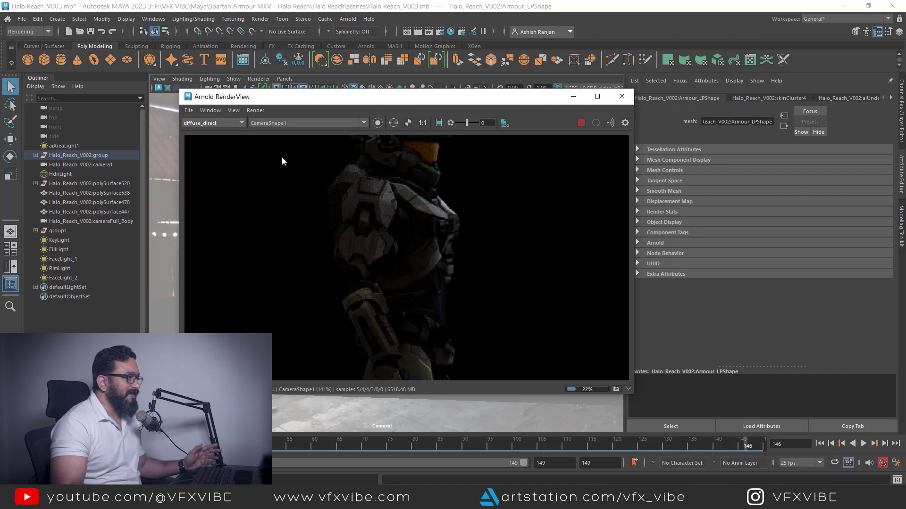
left_click(227, 124)
left_click(216, 182)
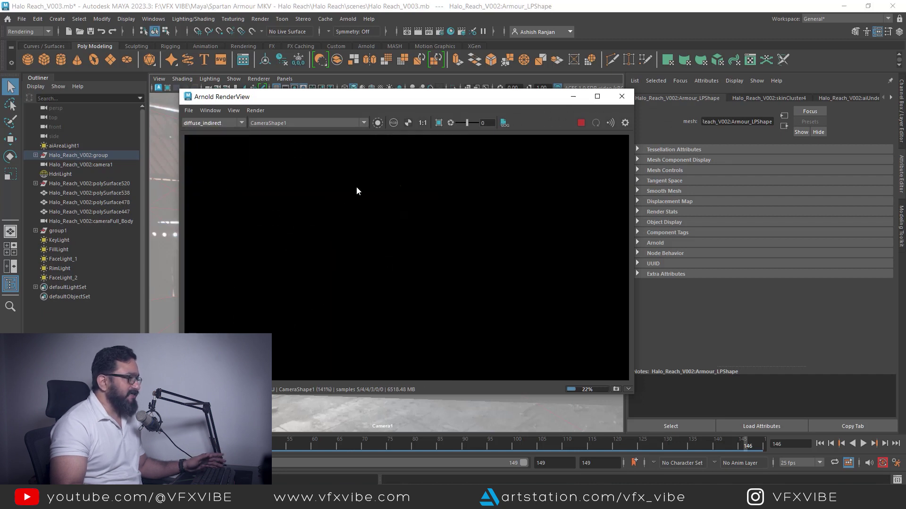
left_click_drag(466, 123, 479, 124)
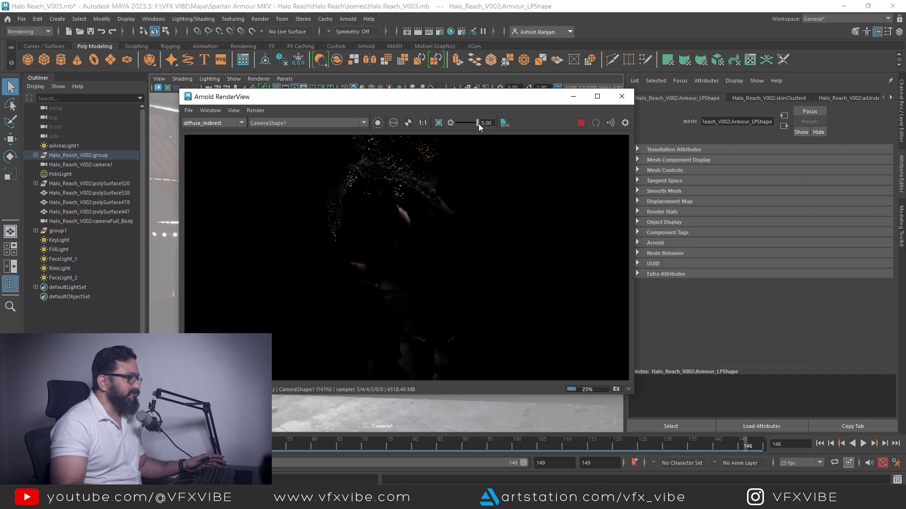
left_click(450, 123)
View the diffuse_direct pass again, followed by the specular_direct pass over the character's body.
left_click(202, 122)
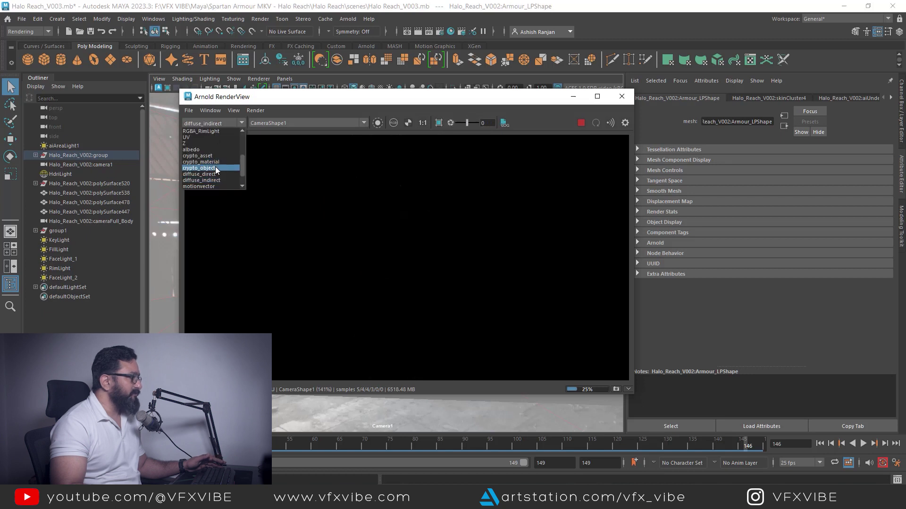
left_click(214, 174)
left_click(214, 124)
left_click(215, 181)
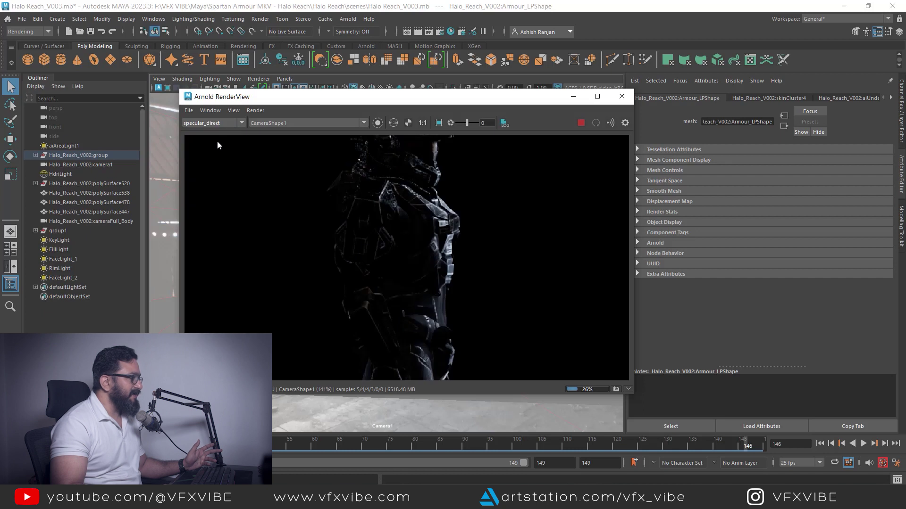
Inspect the specular_indirect pass with the preview exposure at 5, then reset the exposure to 0.
left_click(221, 123)
left_click(220, 186)
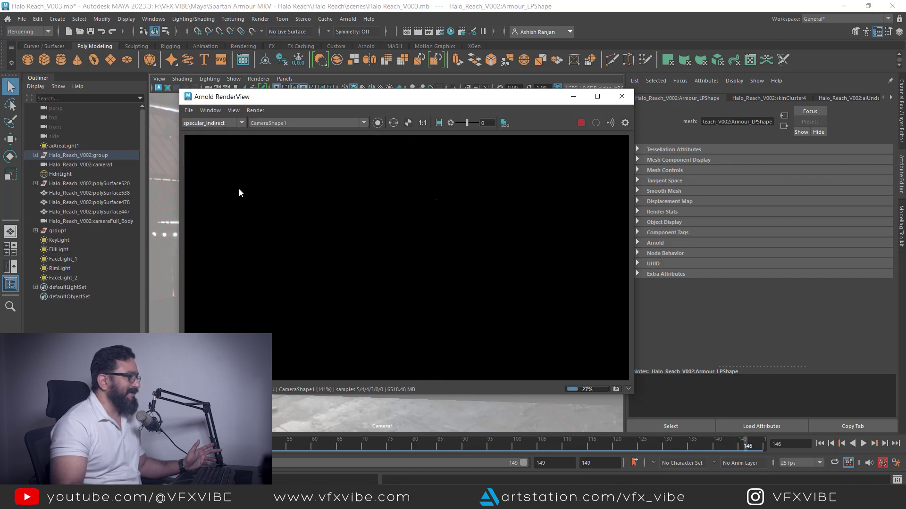
left_click_drag(468, 123, 479, 125)
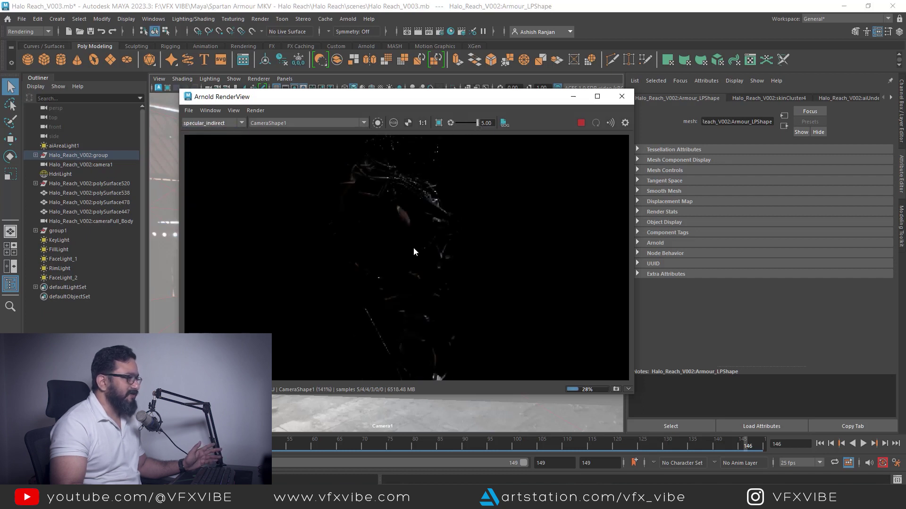
left_click(451, 122)
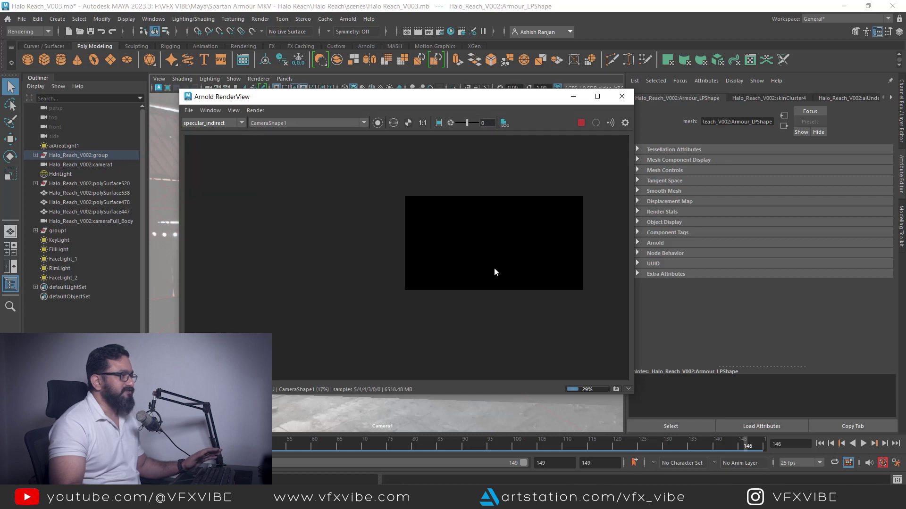